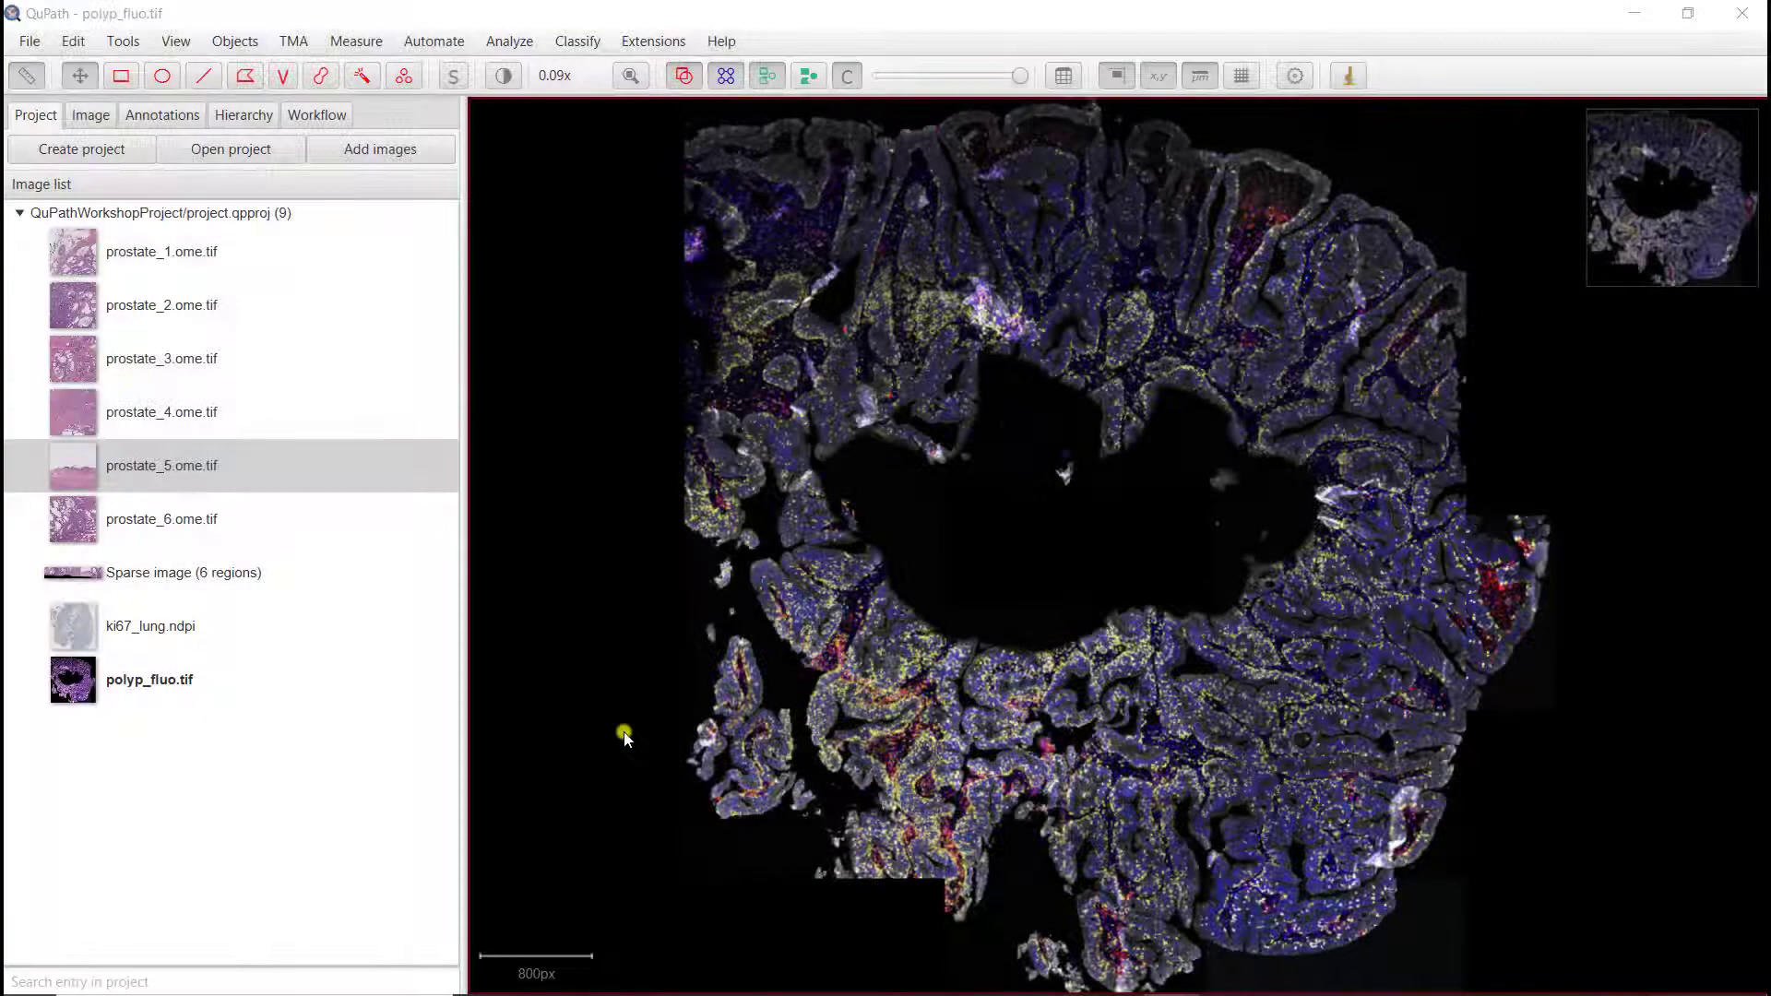
# Step: Display only the DAPI (C1) channel in grayscale through Brightness & contrast
pyautogui.click(503, 76)
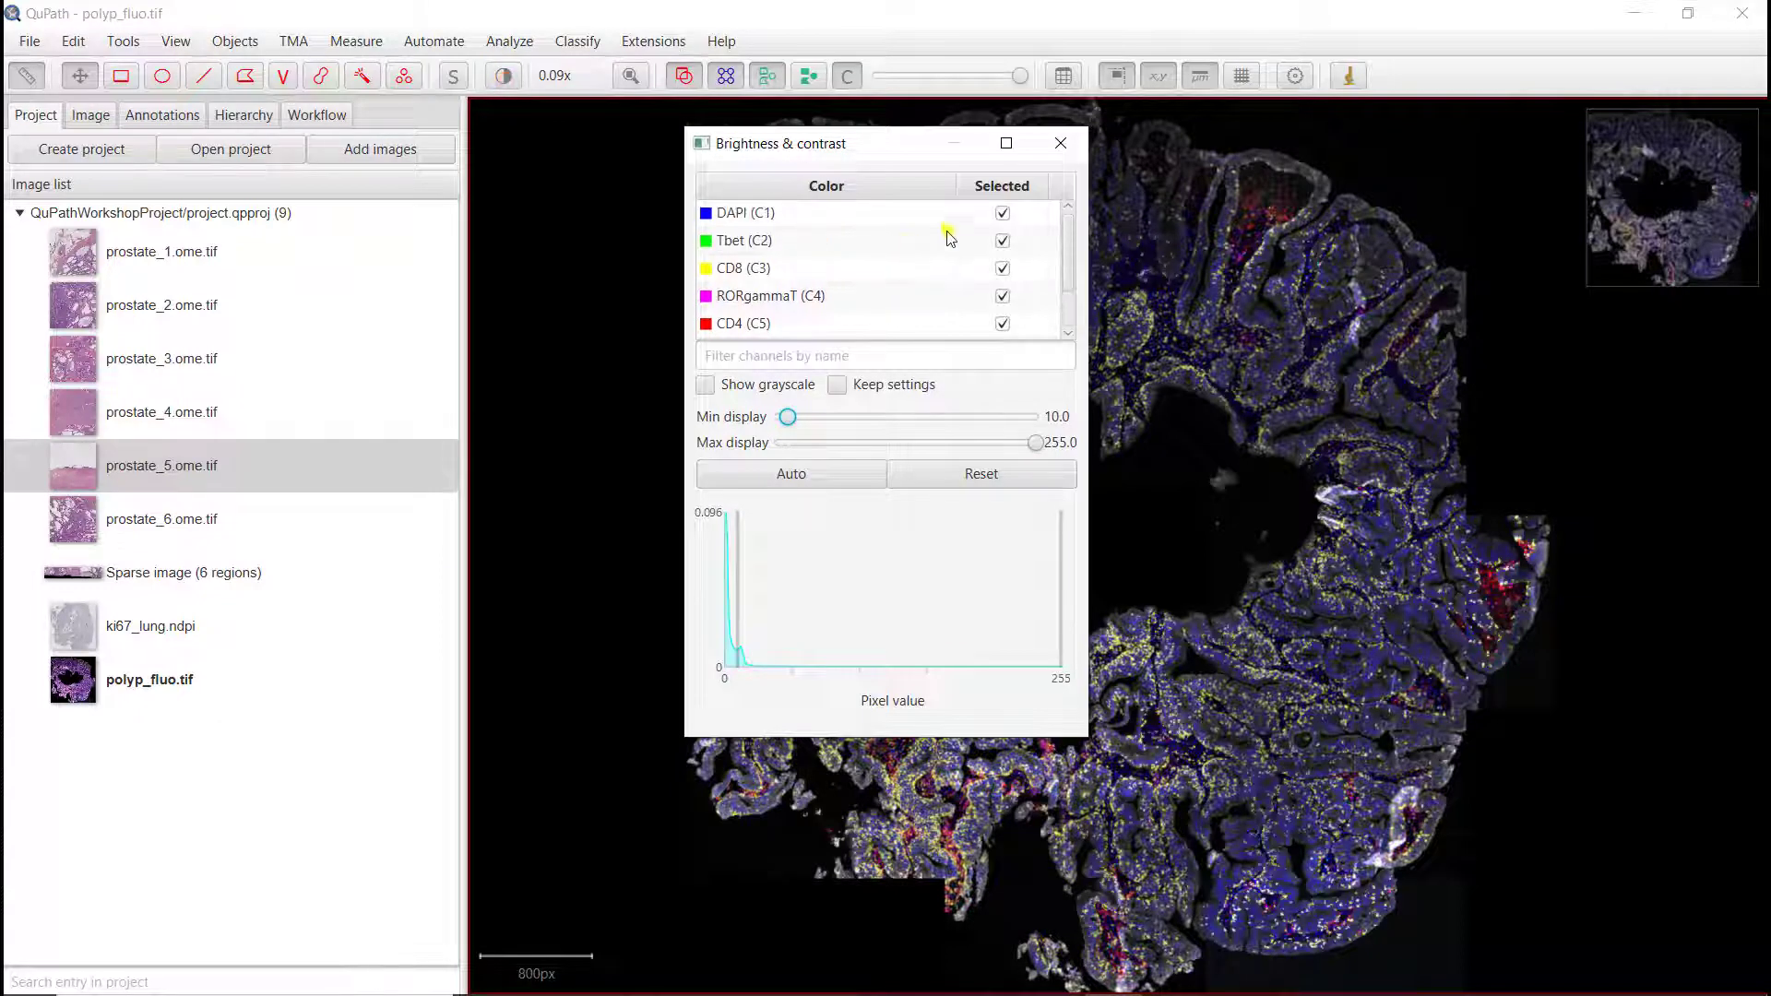
pyautogui.click(909, 214)
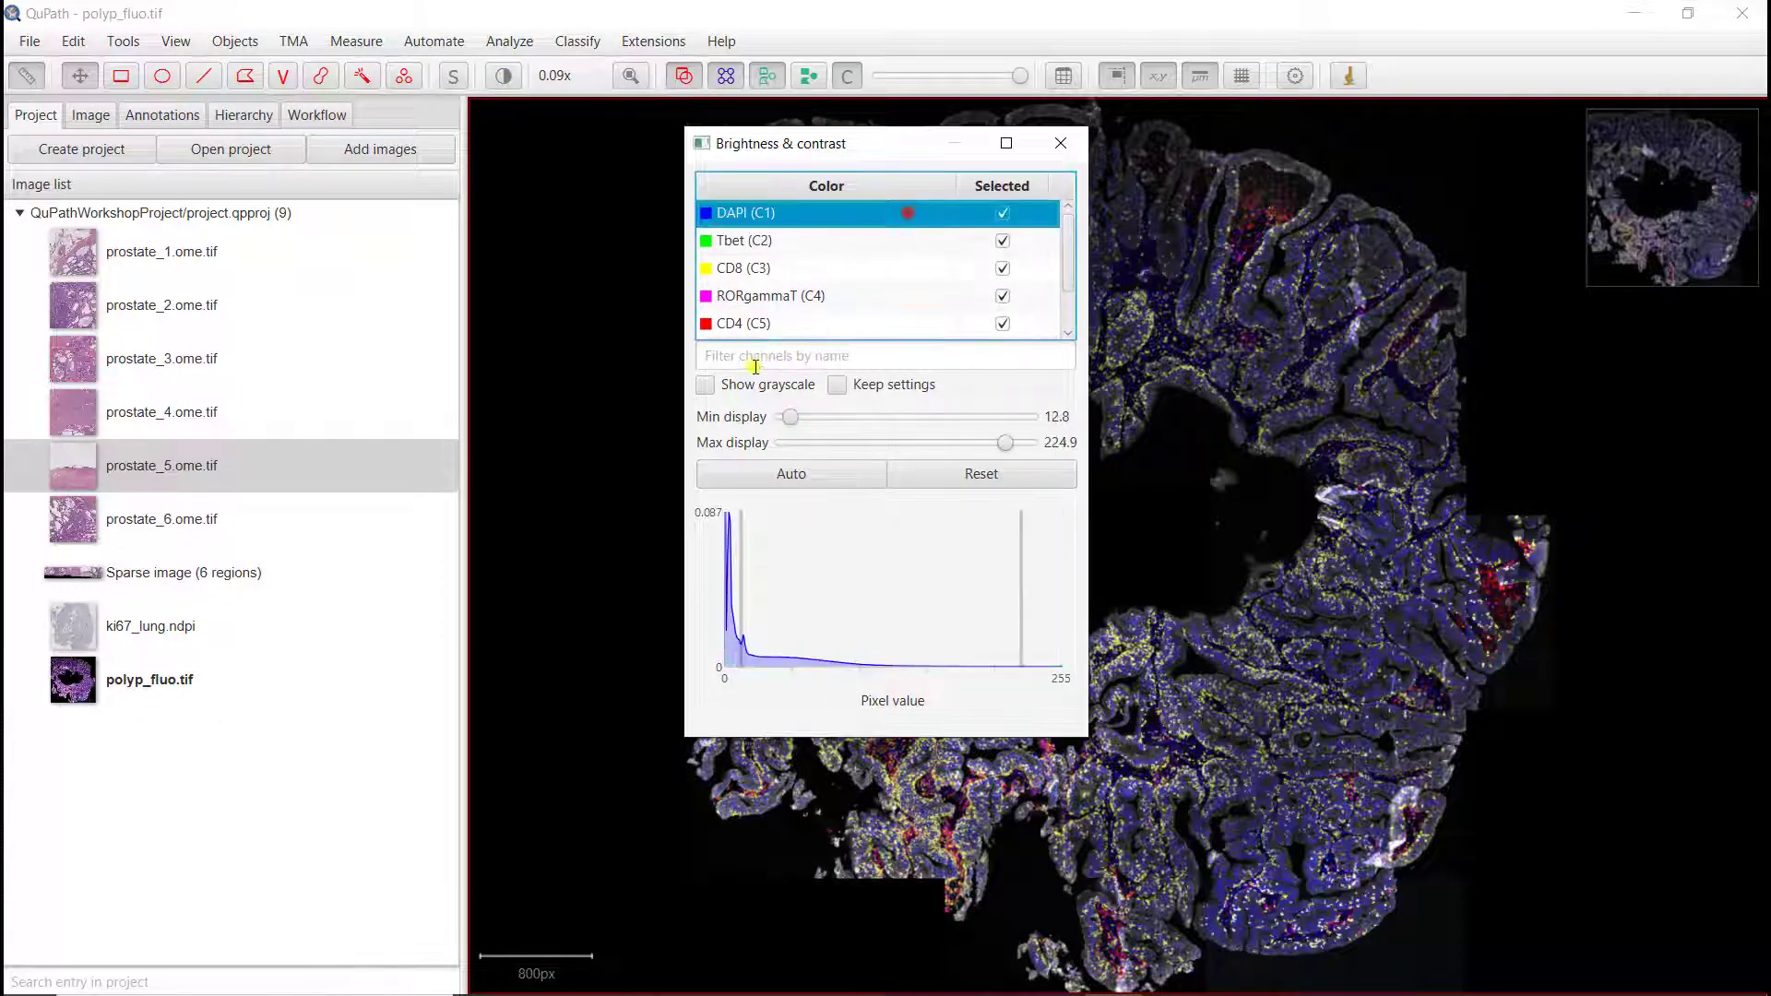
pyautogui.click(720, 385)
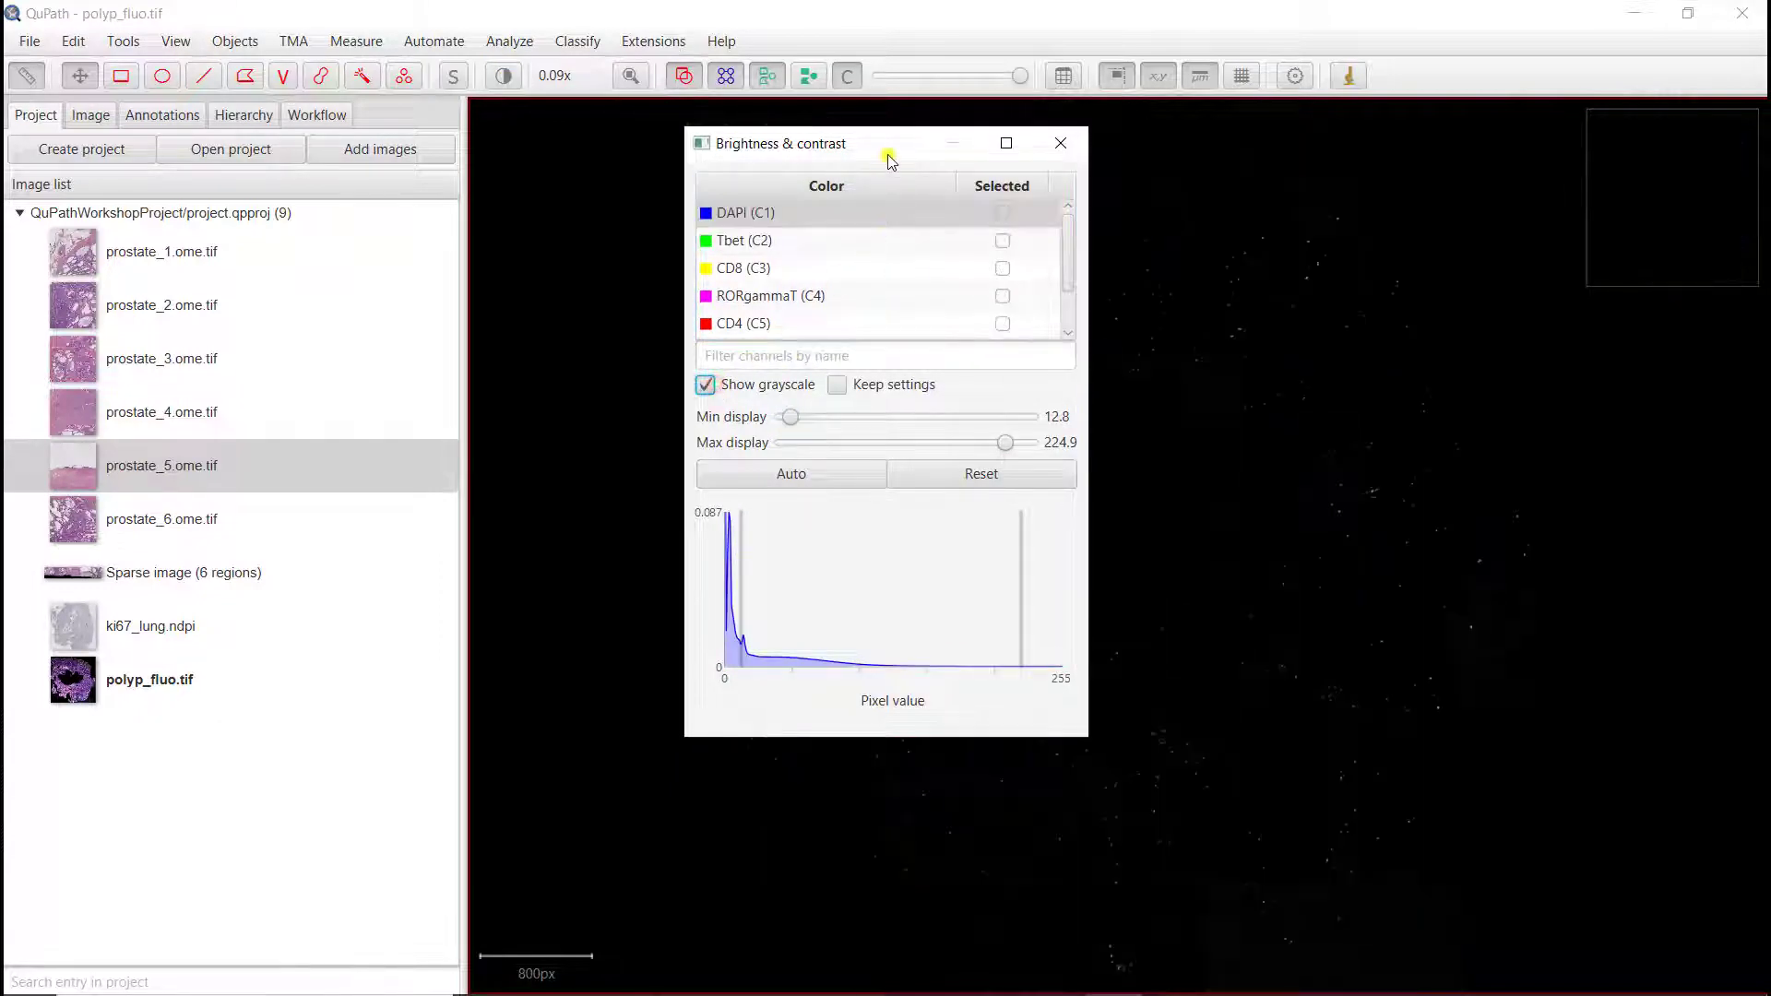
pyautogui.click(835, 214)
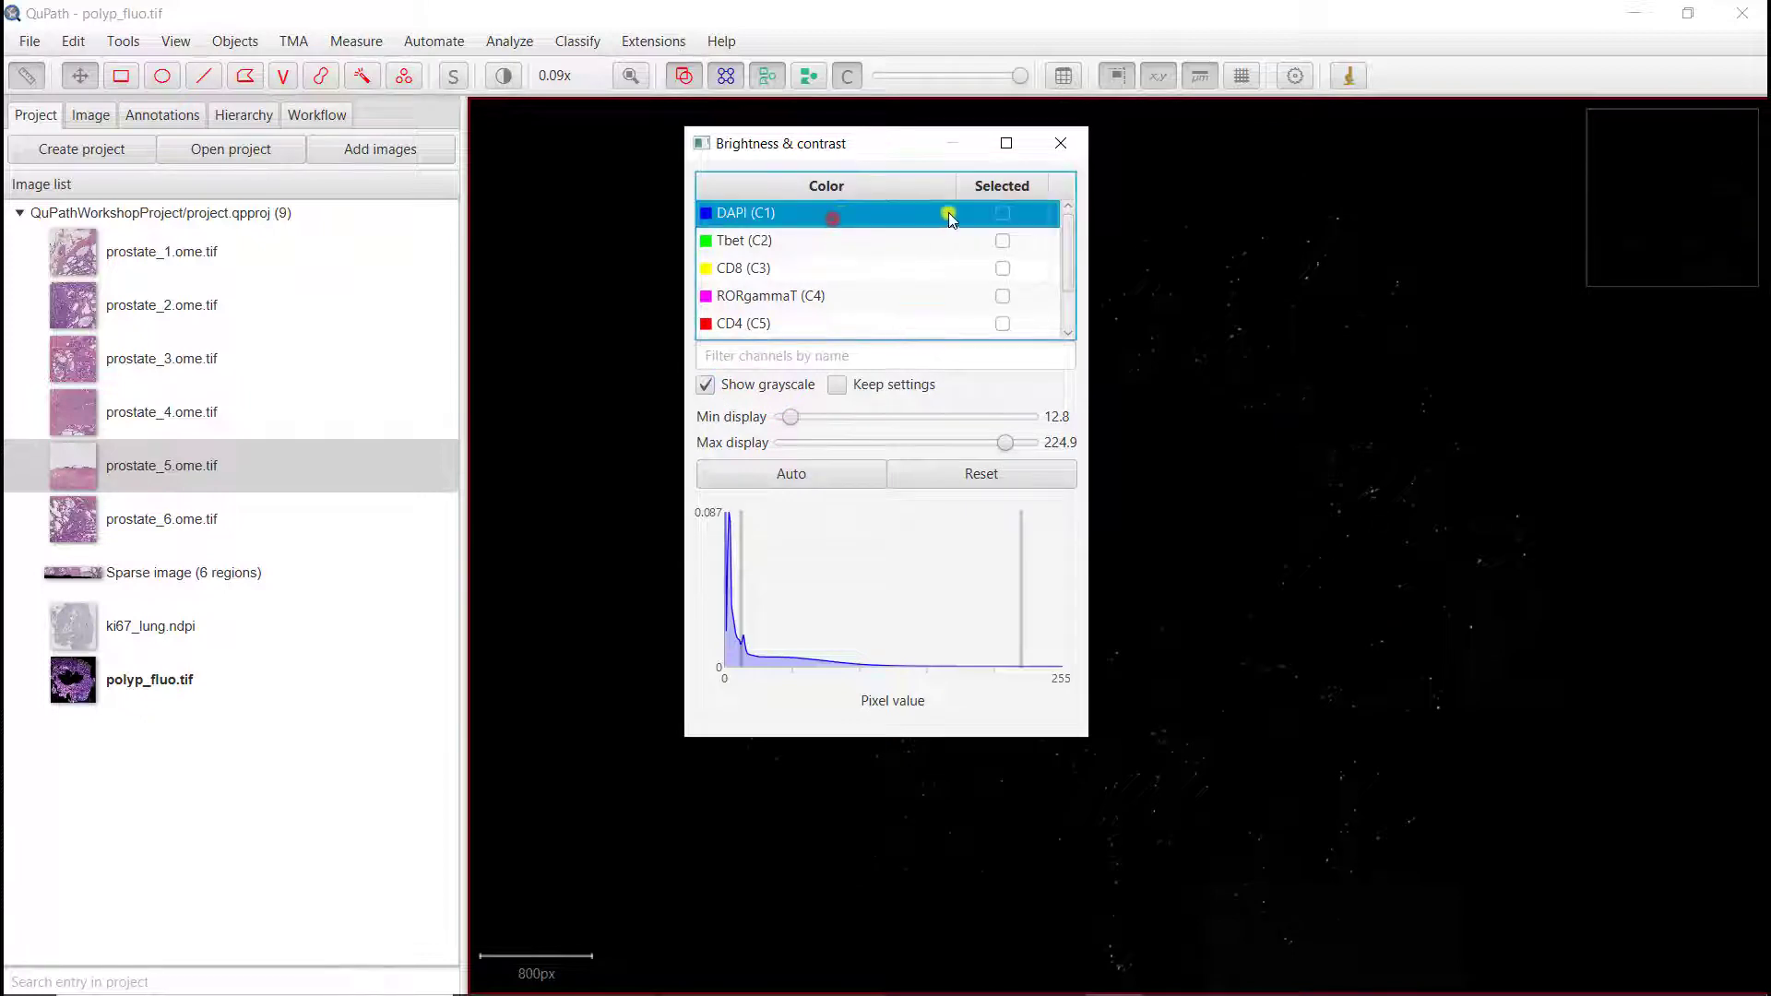
pyautogui.click(1002, 213)
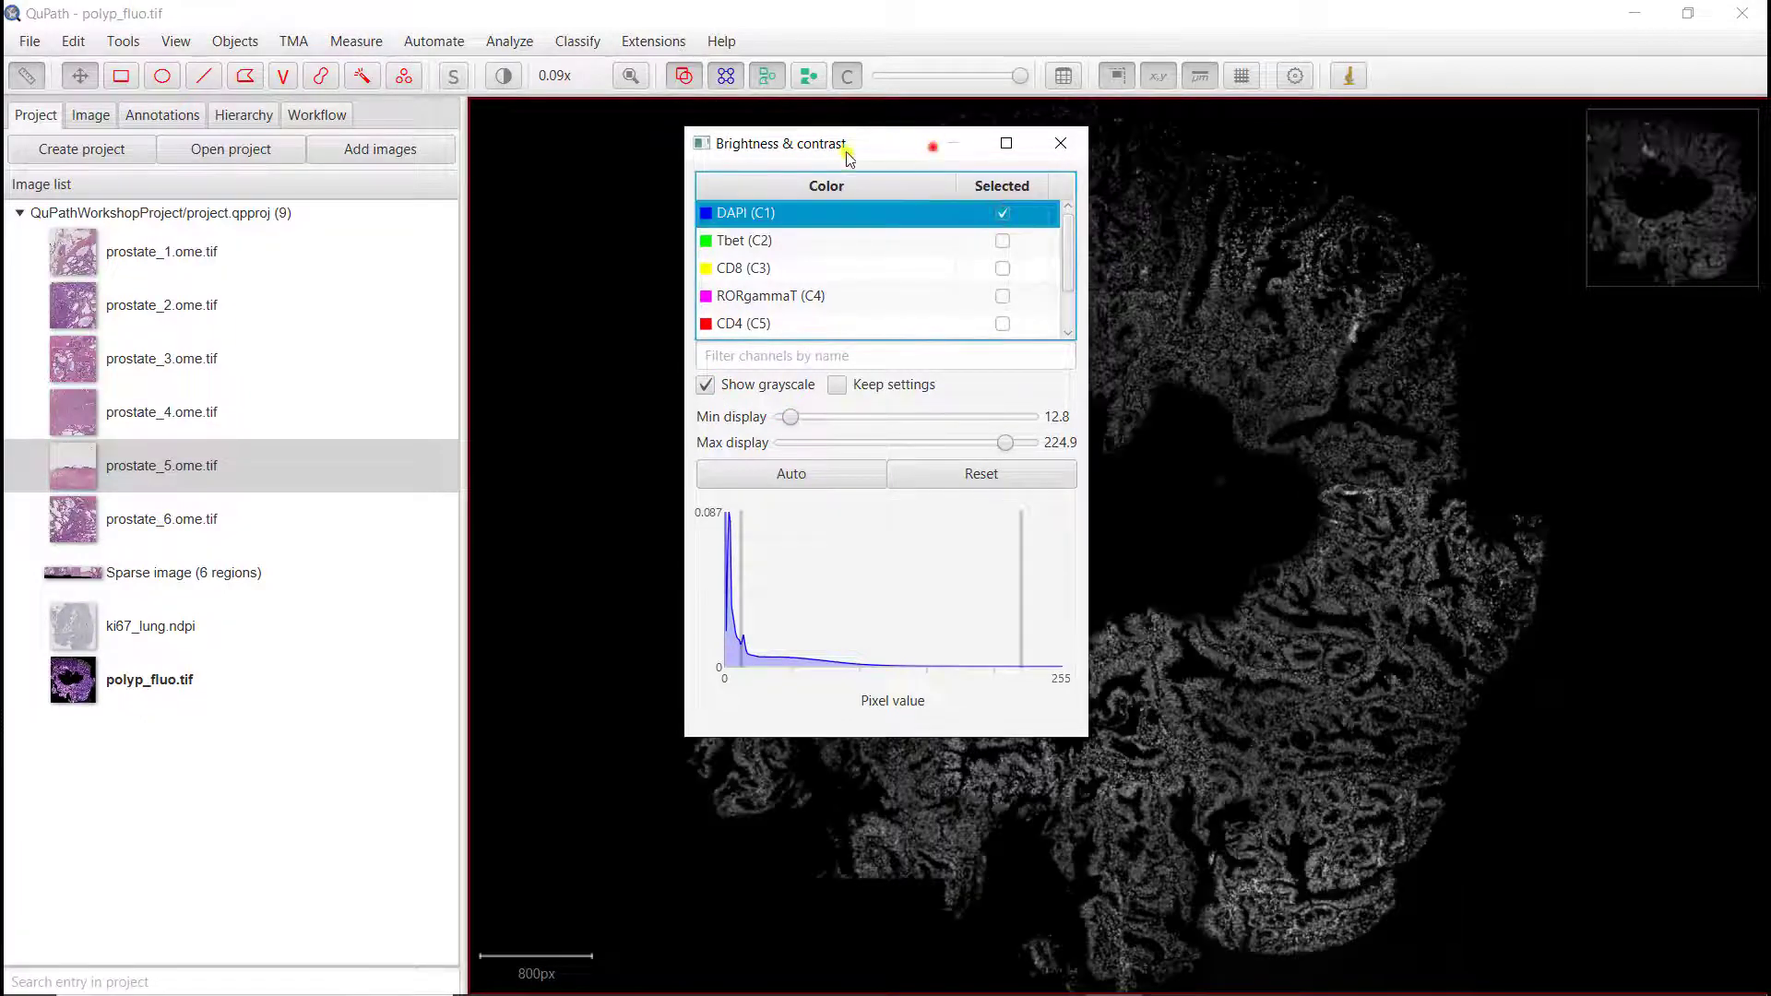
pyautogui.click(1061, 143)
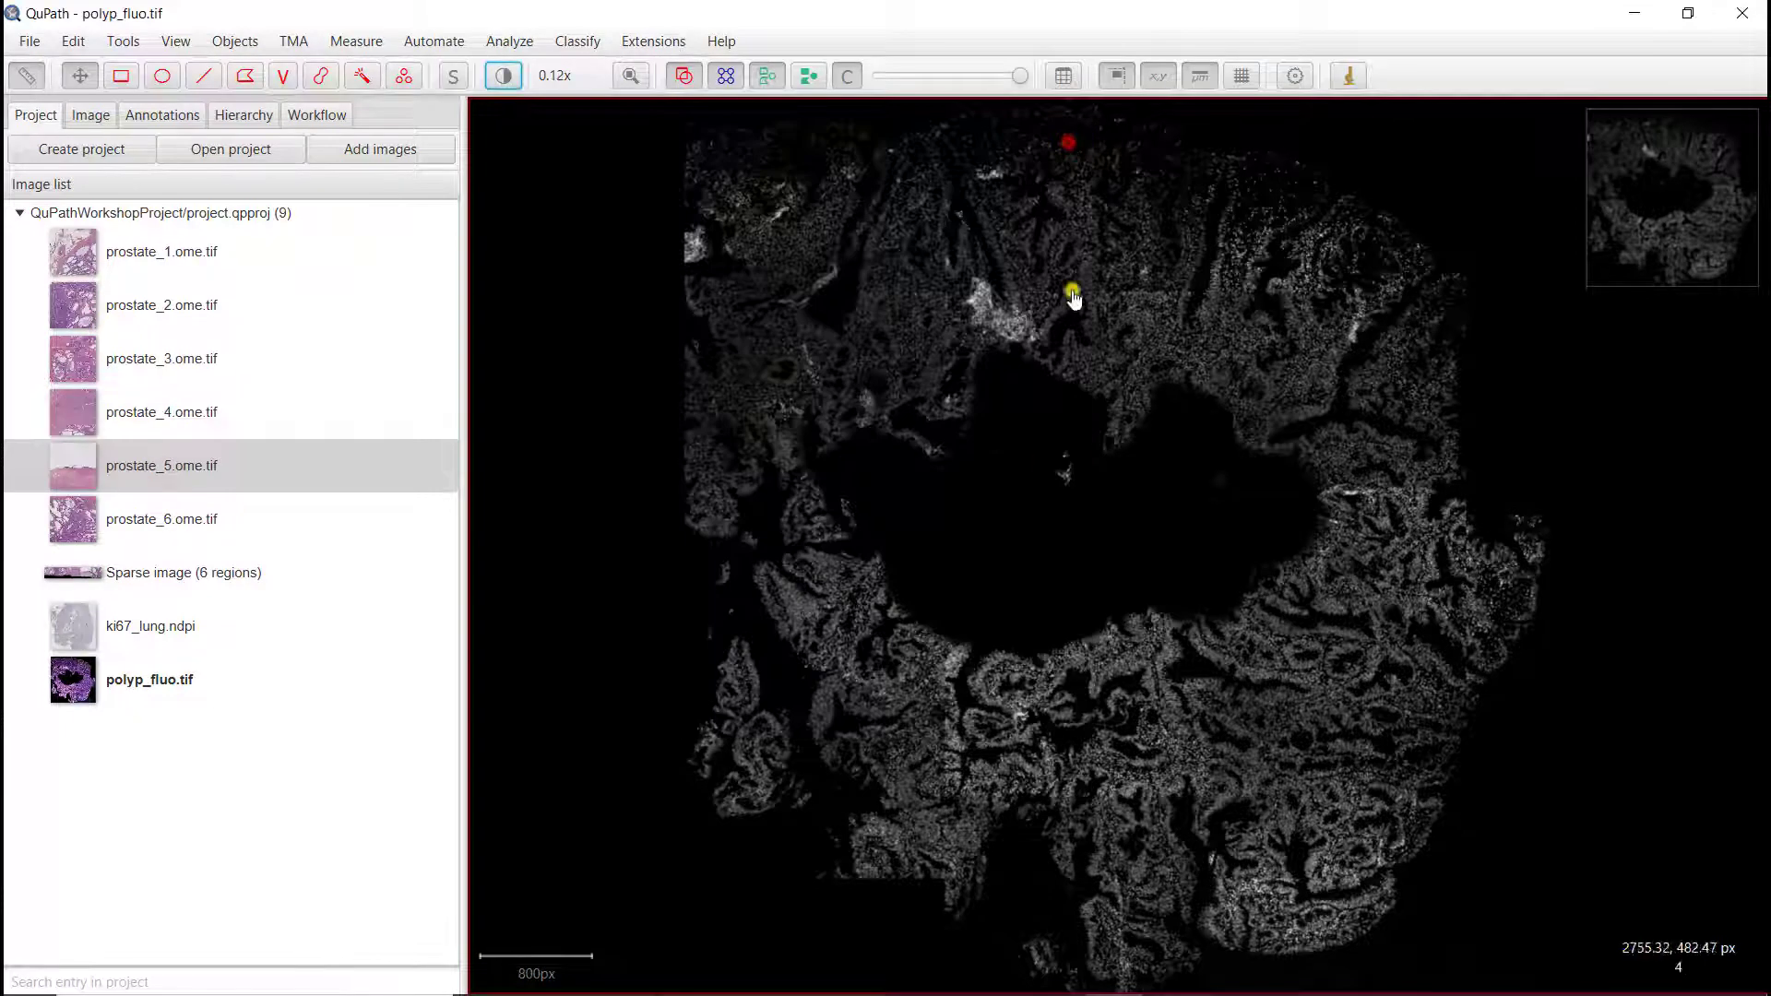
# Step: Open the Script Editor via the Command List and load nucleusDetection_fluo.groovy
pyautogui.hotkey('ctrl', 'l')
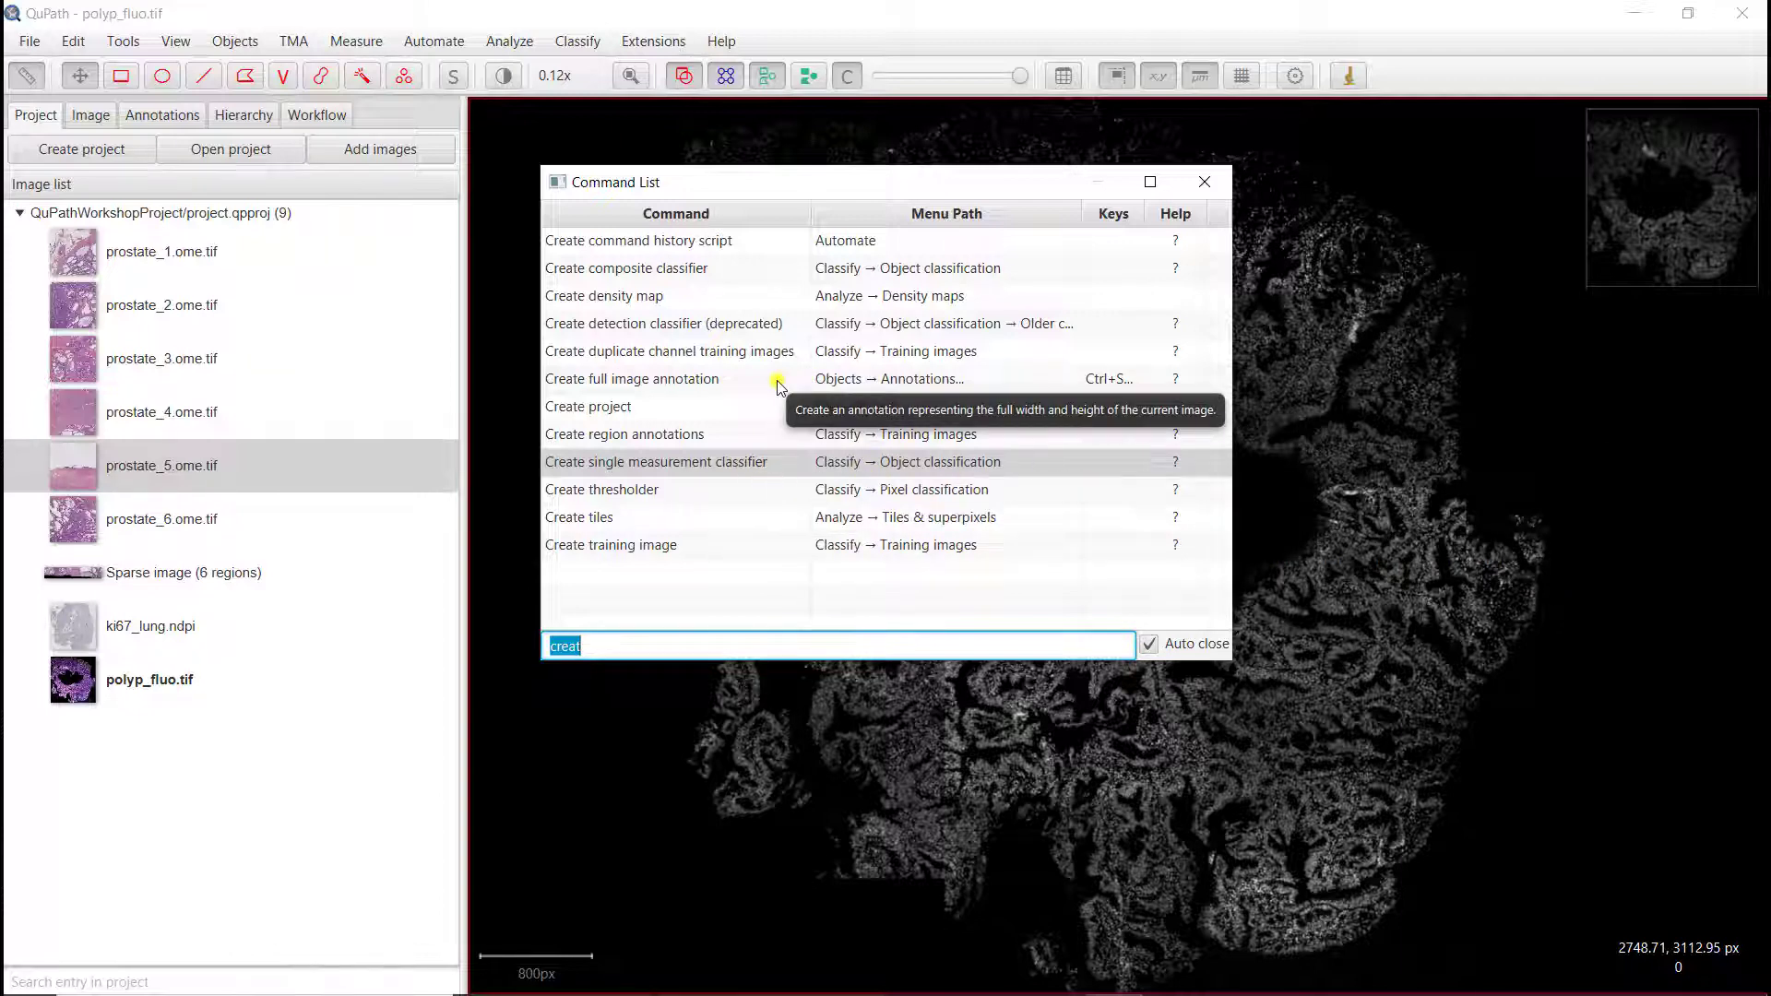
pyautogui.write('scr')
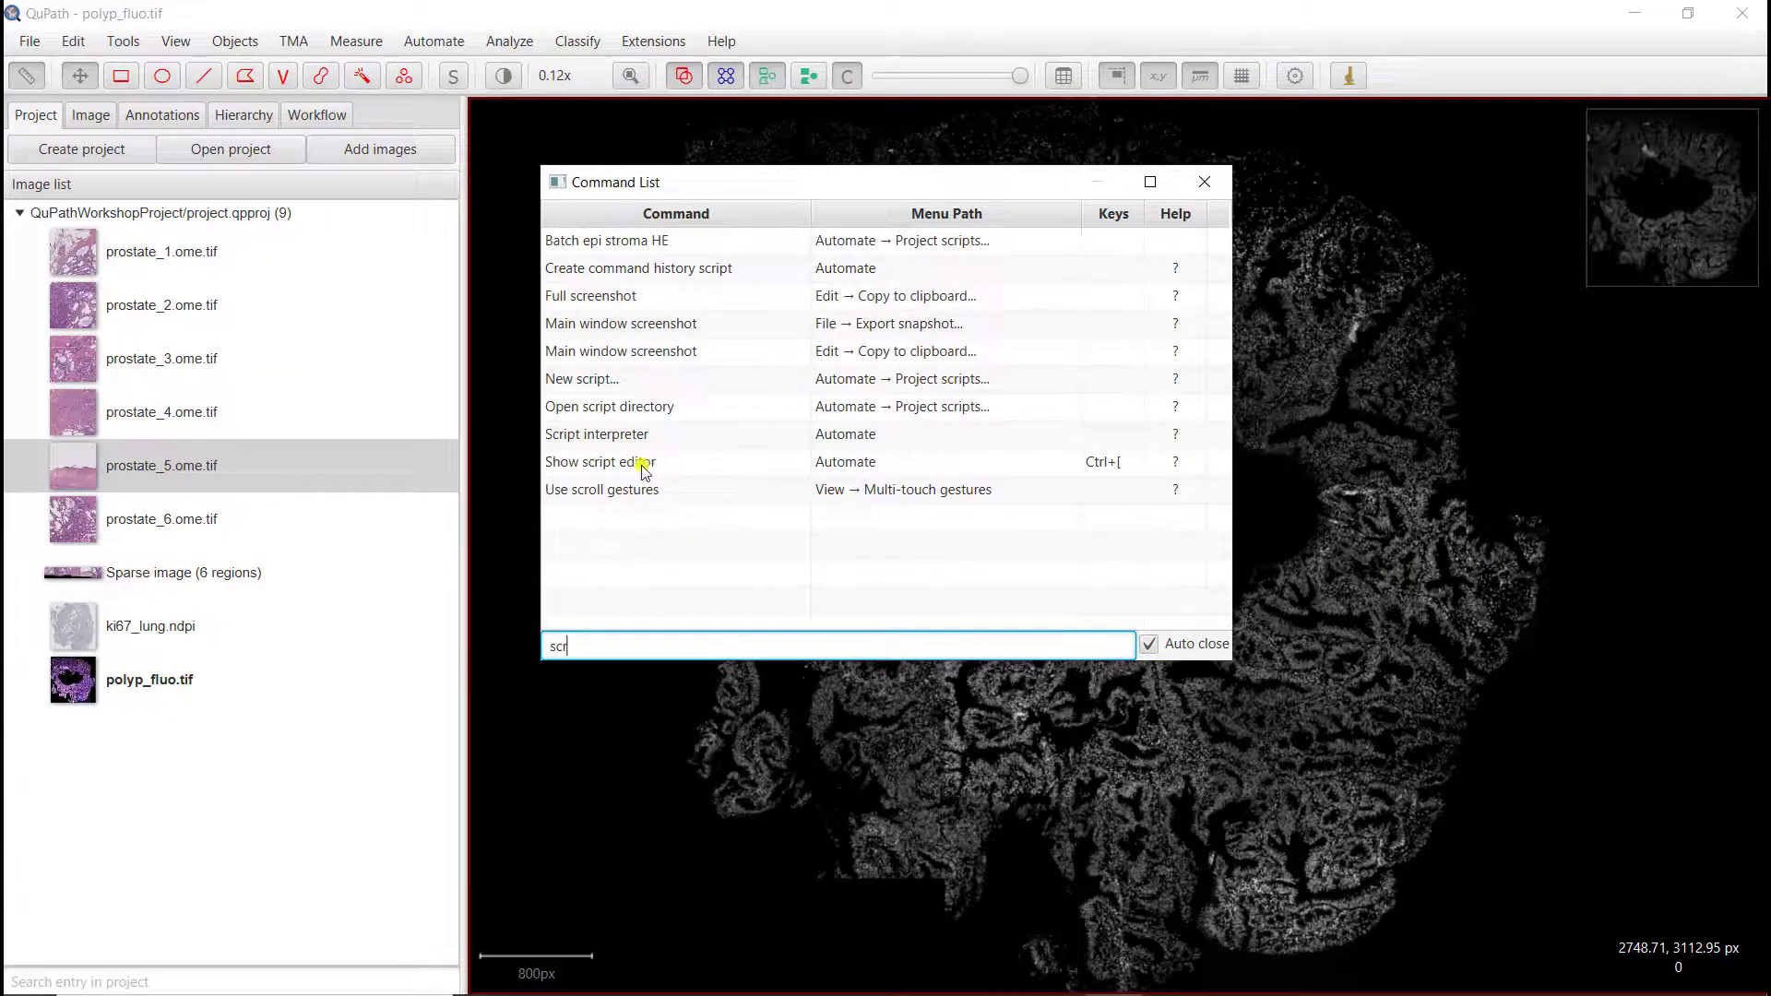
pyautogui.doubleClick(643, 471)
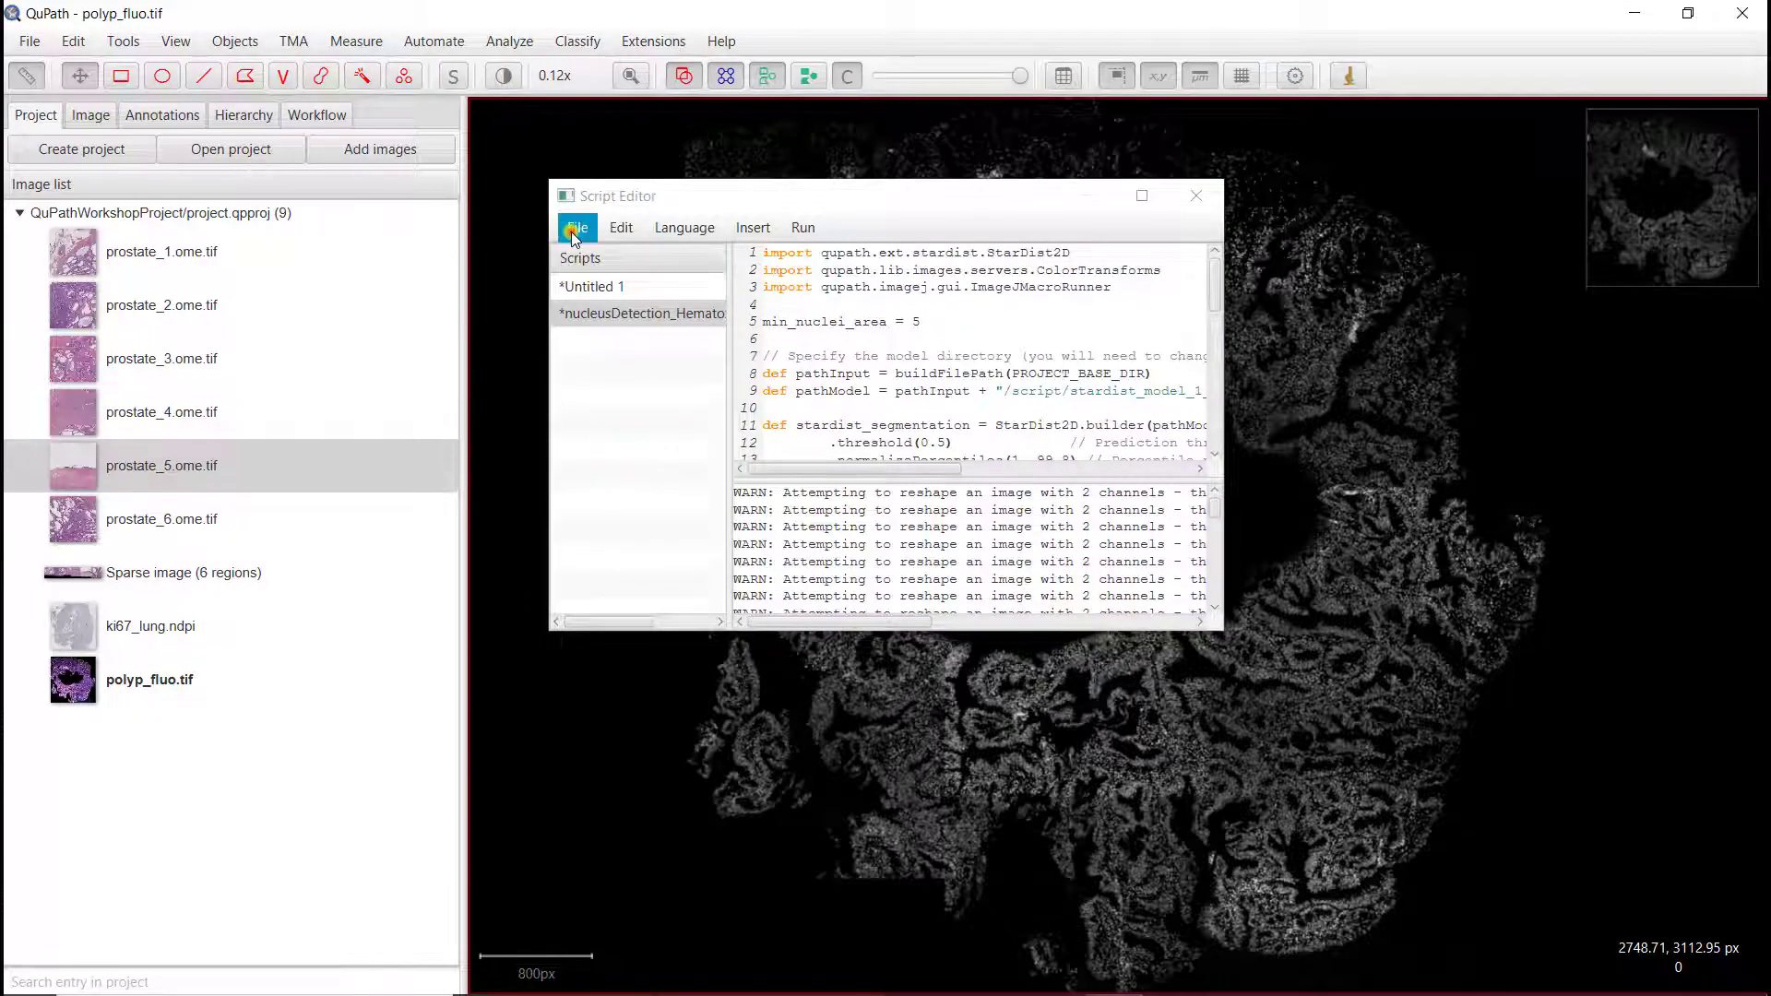
pyautogui.click(573, 231)
pyautogui.click(581, 283)
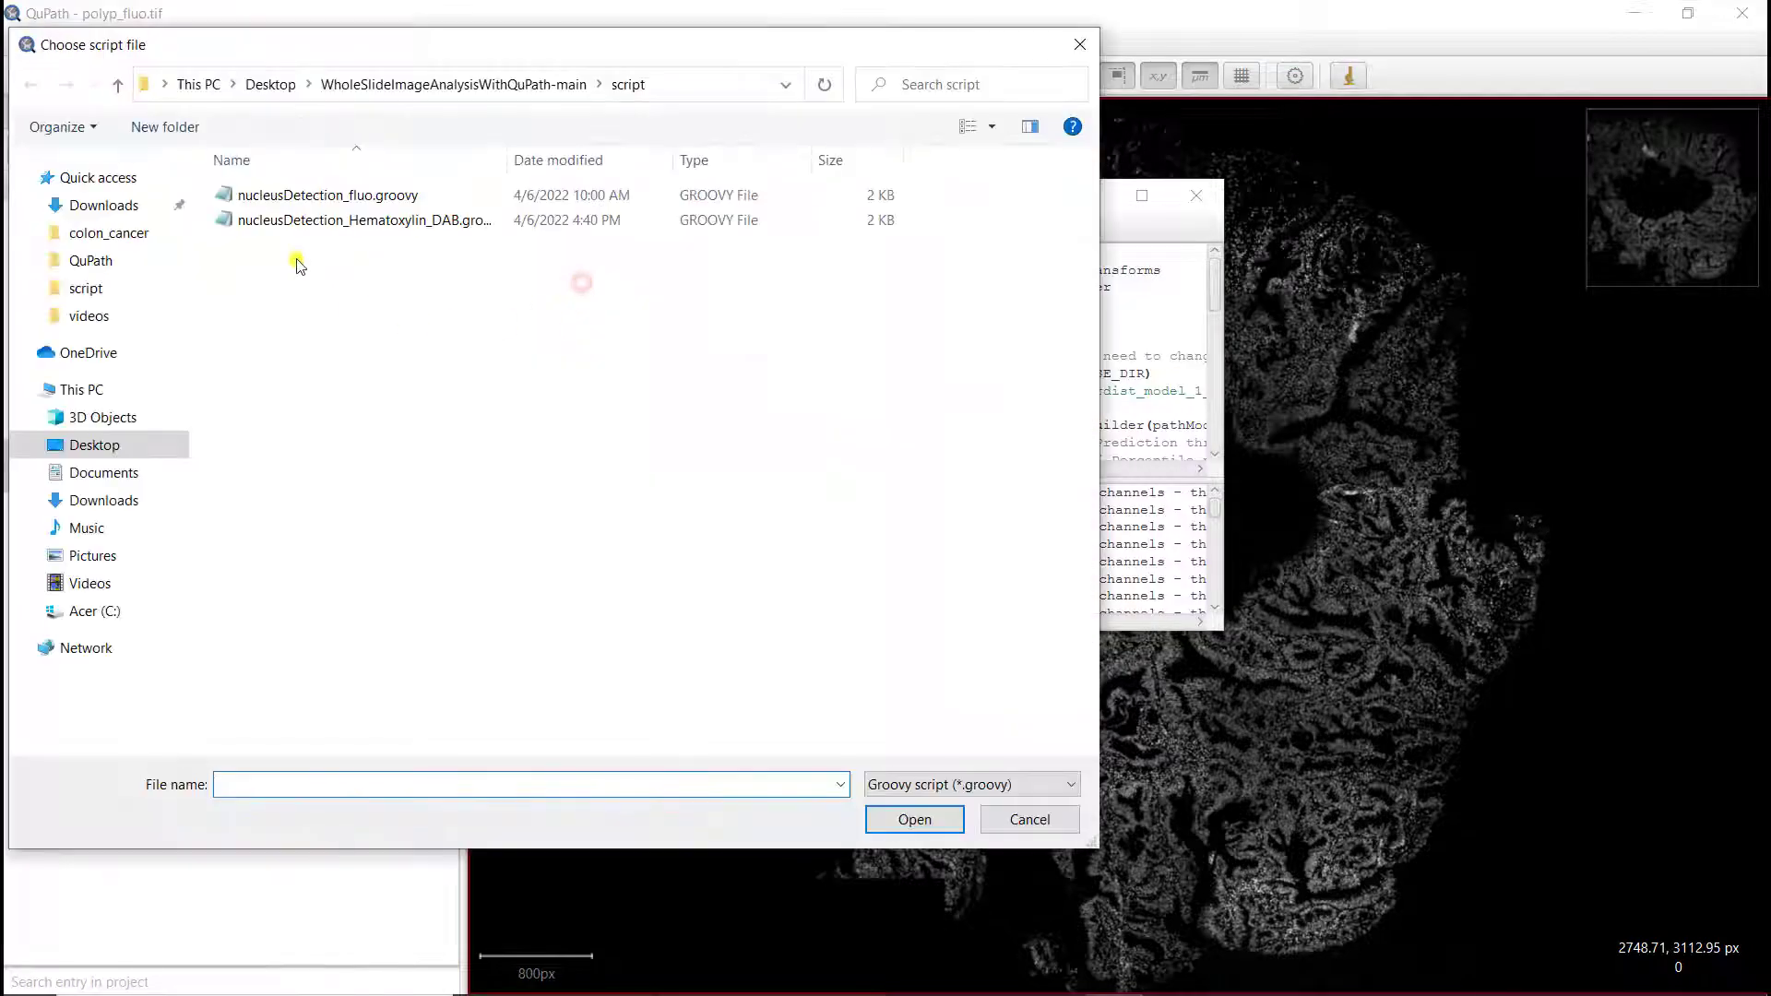
pyautogui.doubleClick(285, 197)
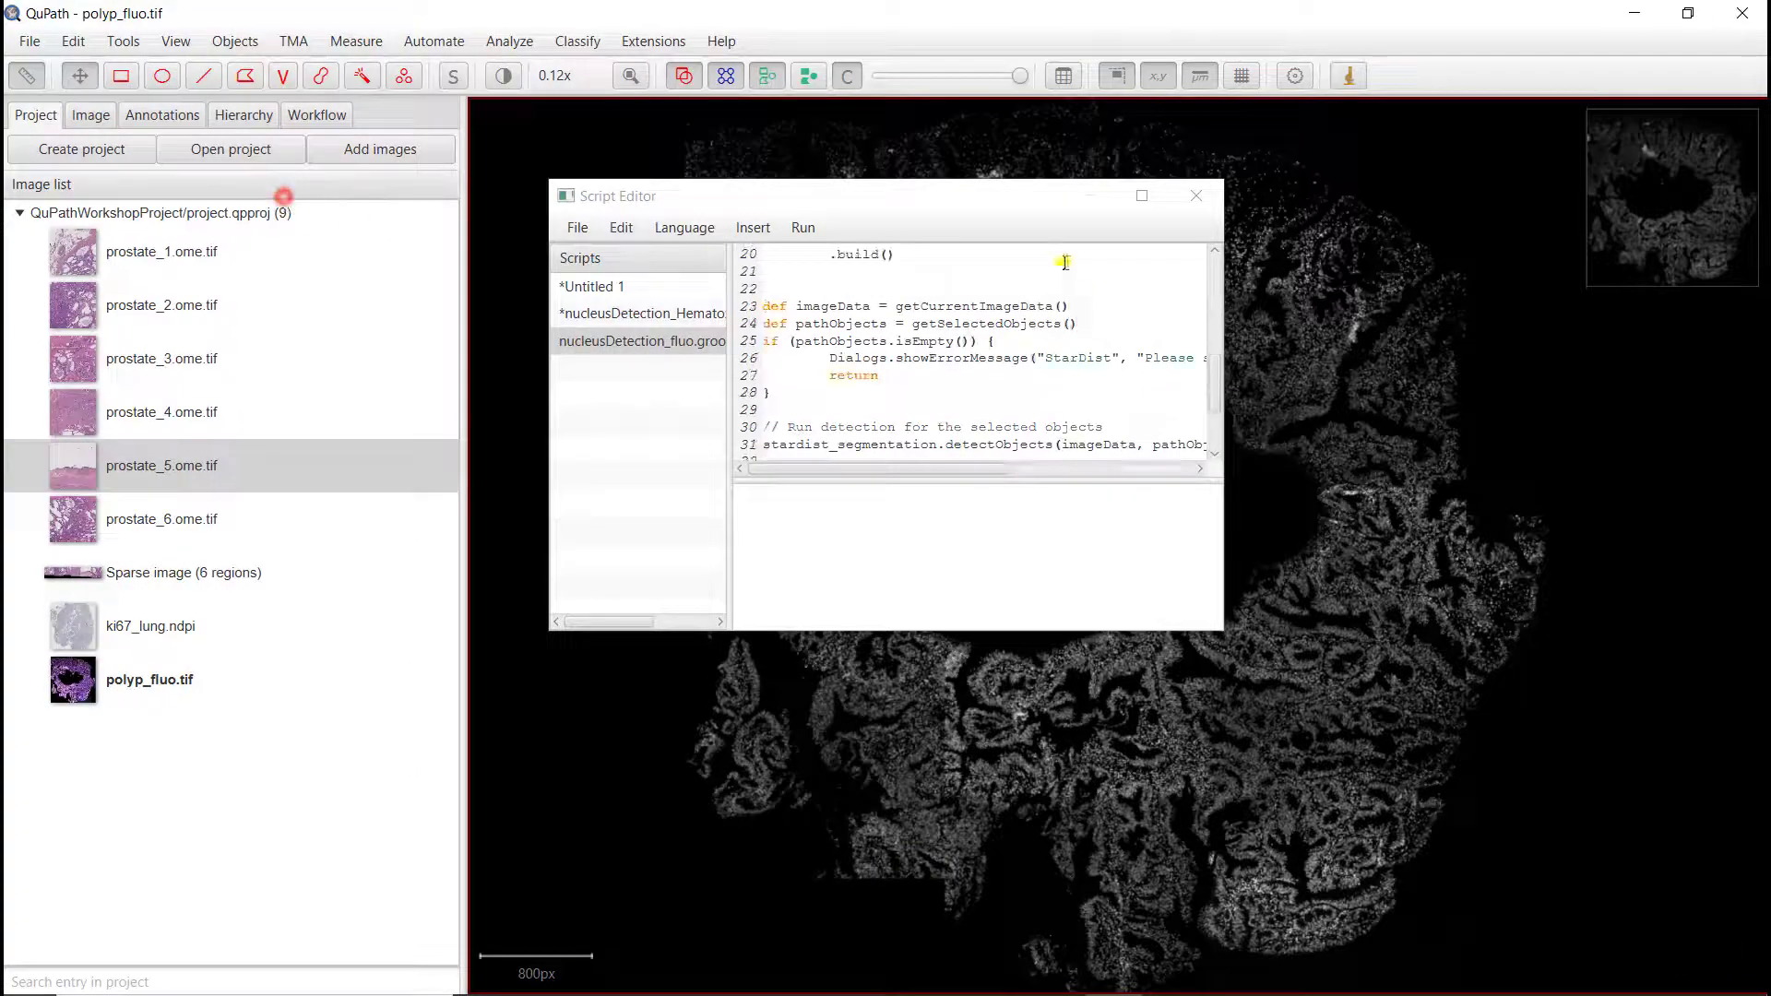
# Step: Maximize the Script Editor and change 'Area µm^2' to 'Area px^2' on line 33
pyautogui.moveTo(1008, 198); pyautogui.dragTo(981, 220)
pyautogui.click(1110, 211)
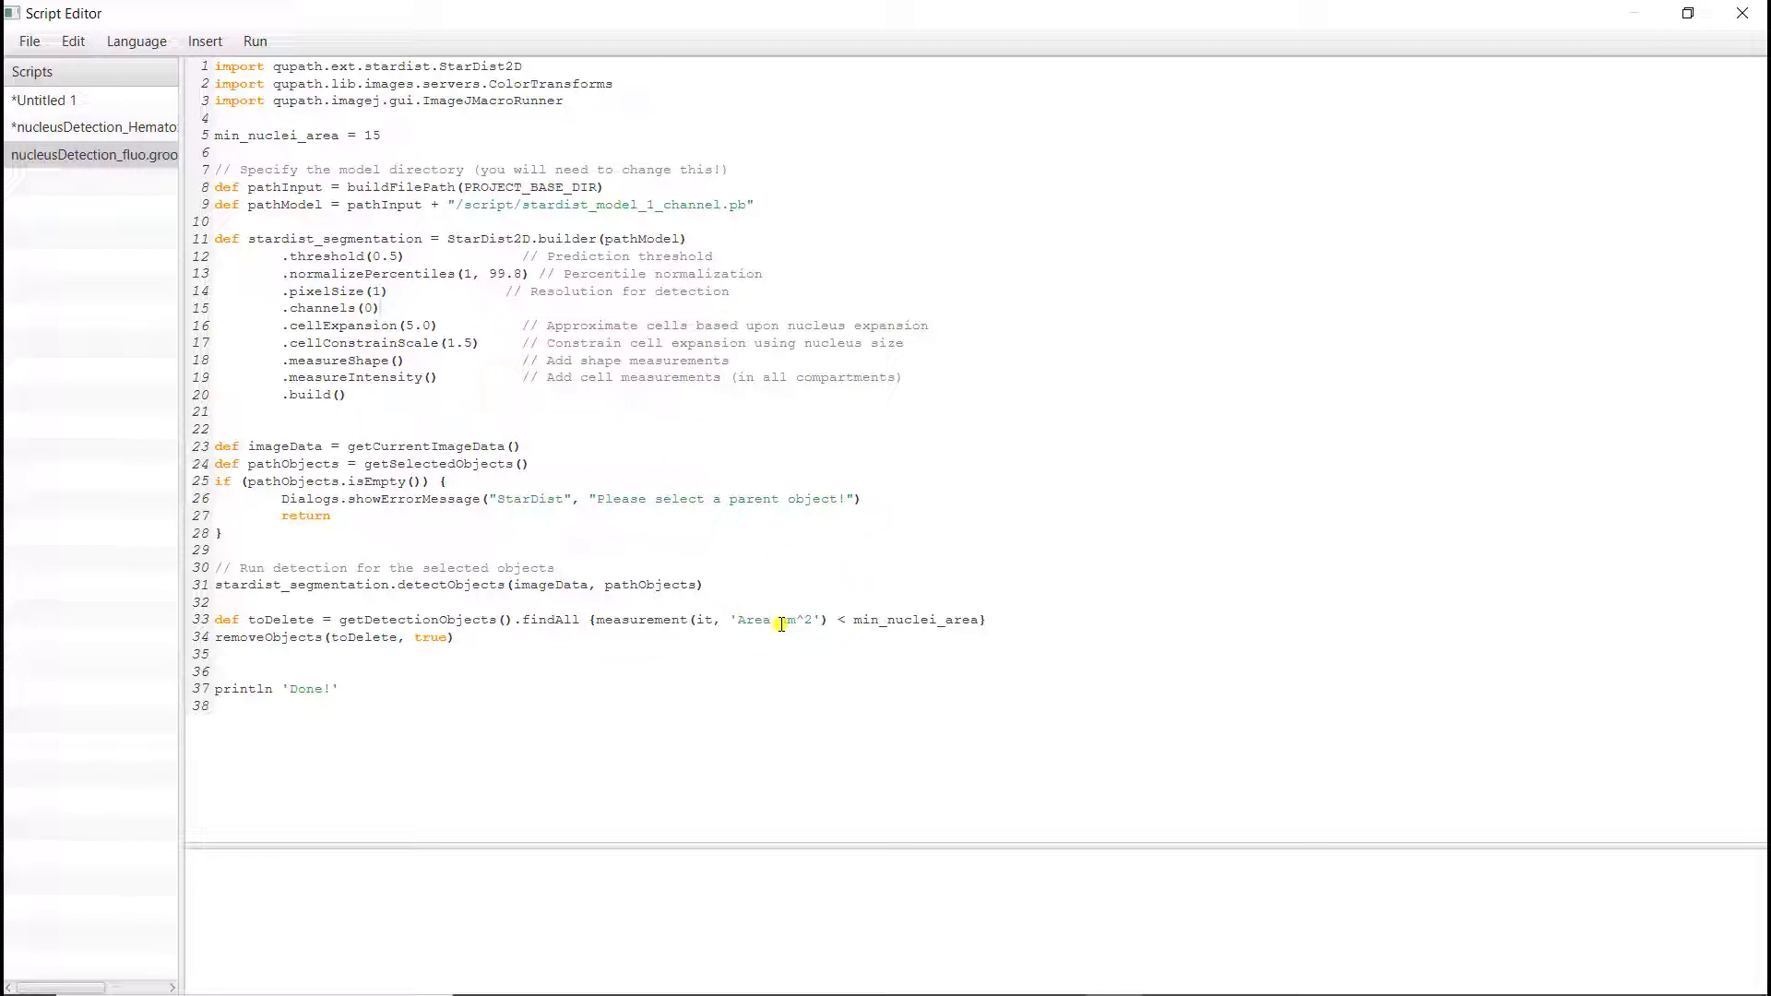
pyautogui.press('Delete')
pyautogui.press('Delete')
pyautogui.write('px')
# Step: Draw a rectangle annotation over a zoomed-in patch of nuclei
pyautogui.moveTo(1660, 18); pyautogui.dragTo(477, 490)
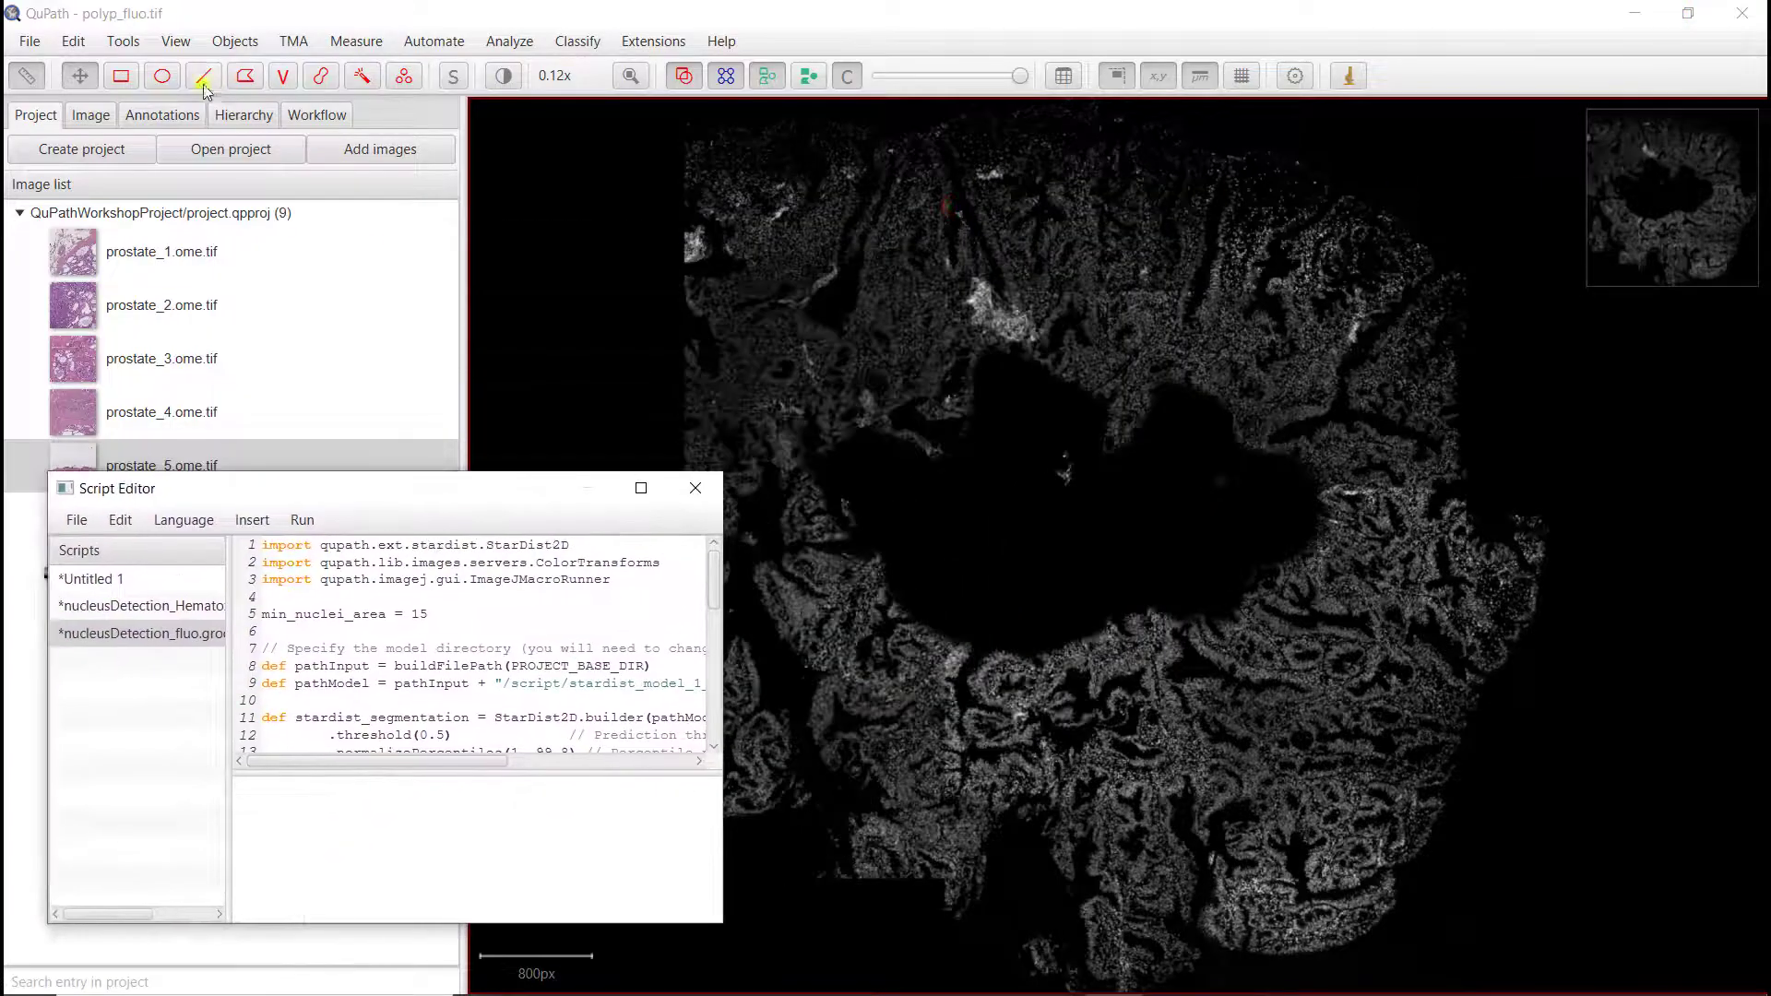
pyautogui.click(120, 76)
pyautogui.scroll(4, 949, 363)
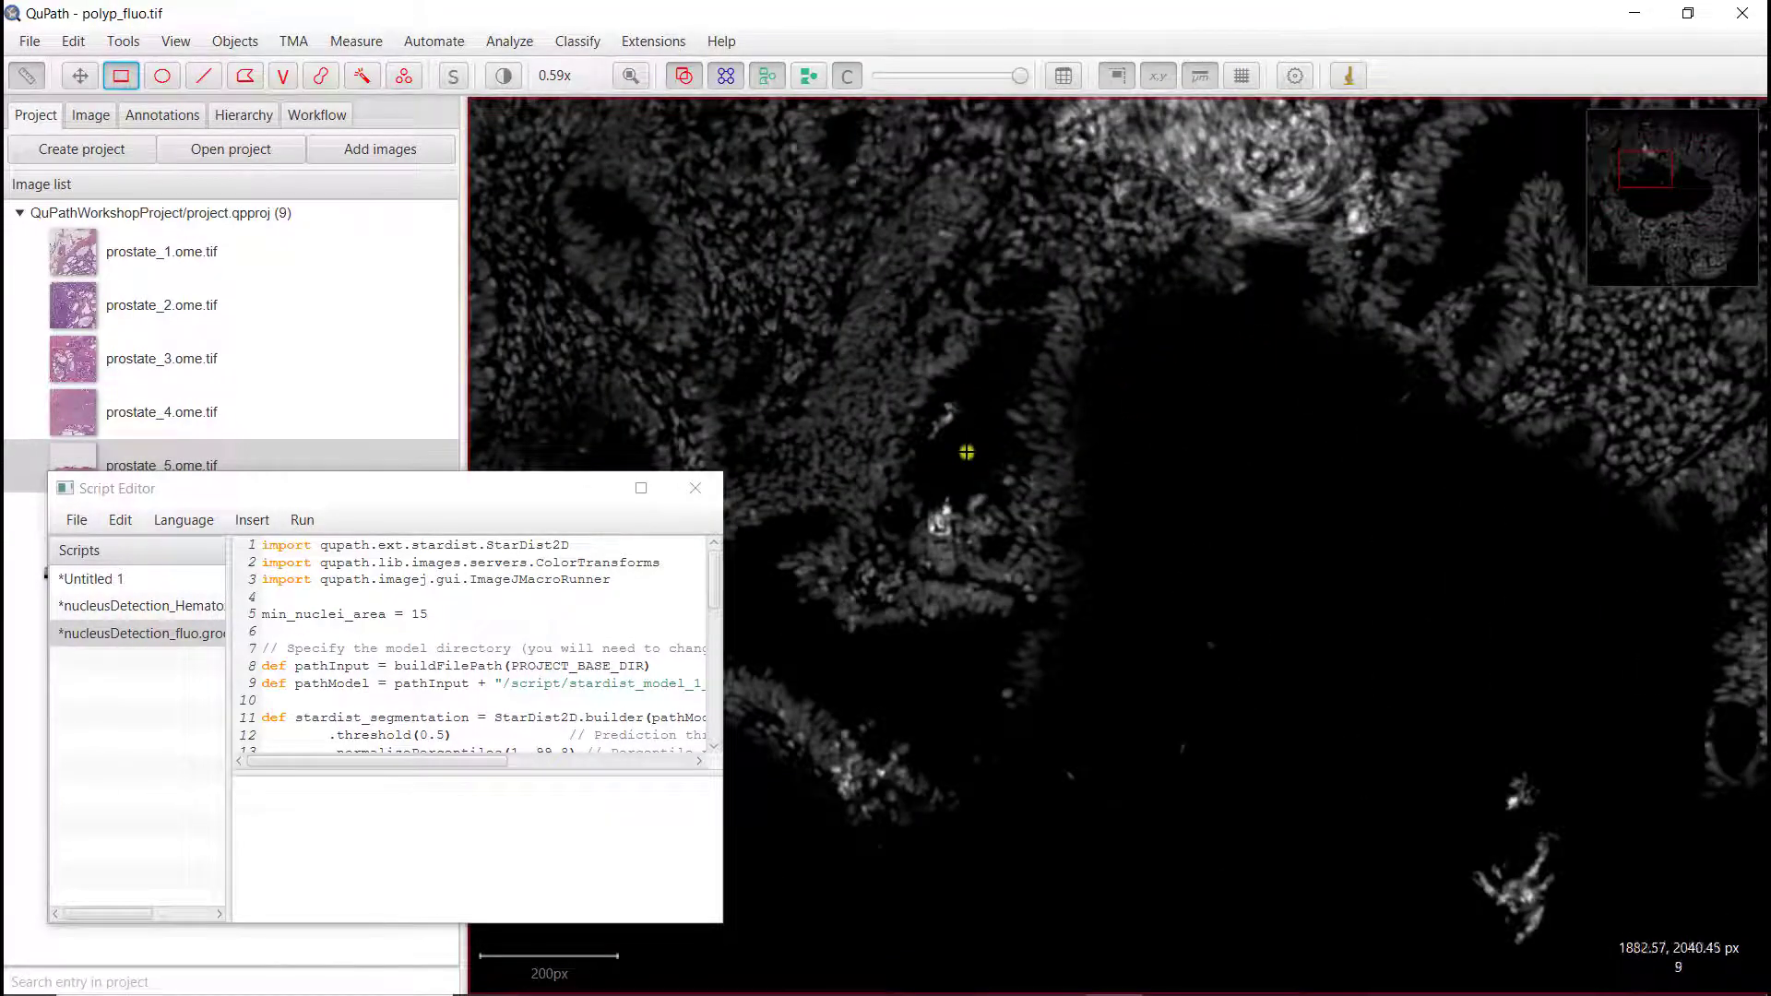
pyautogui.scroll(1, 885, 407)
pyautogui.moveTo(706, 197)
pyautogui.mouseDown()
pyautogui.moveTo(819, 338)
pyautogui.moveTo(1139, 419)
pyautogui.moveTo(1181, 480)
pyautogui.mouseUp()
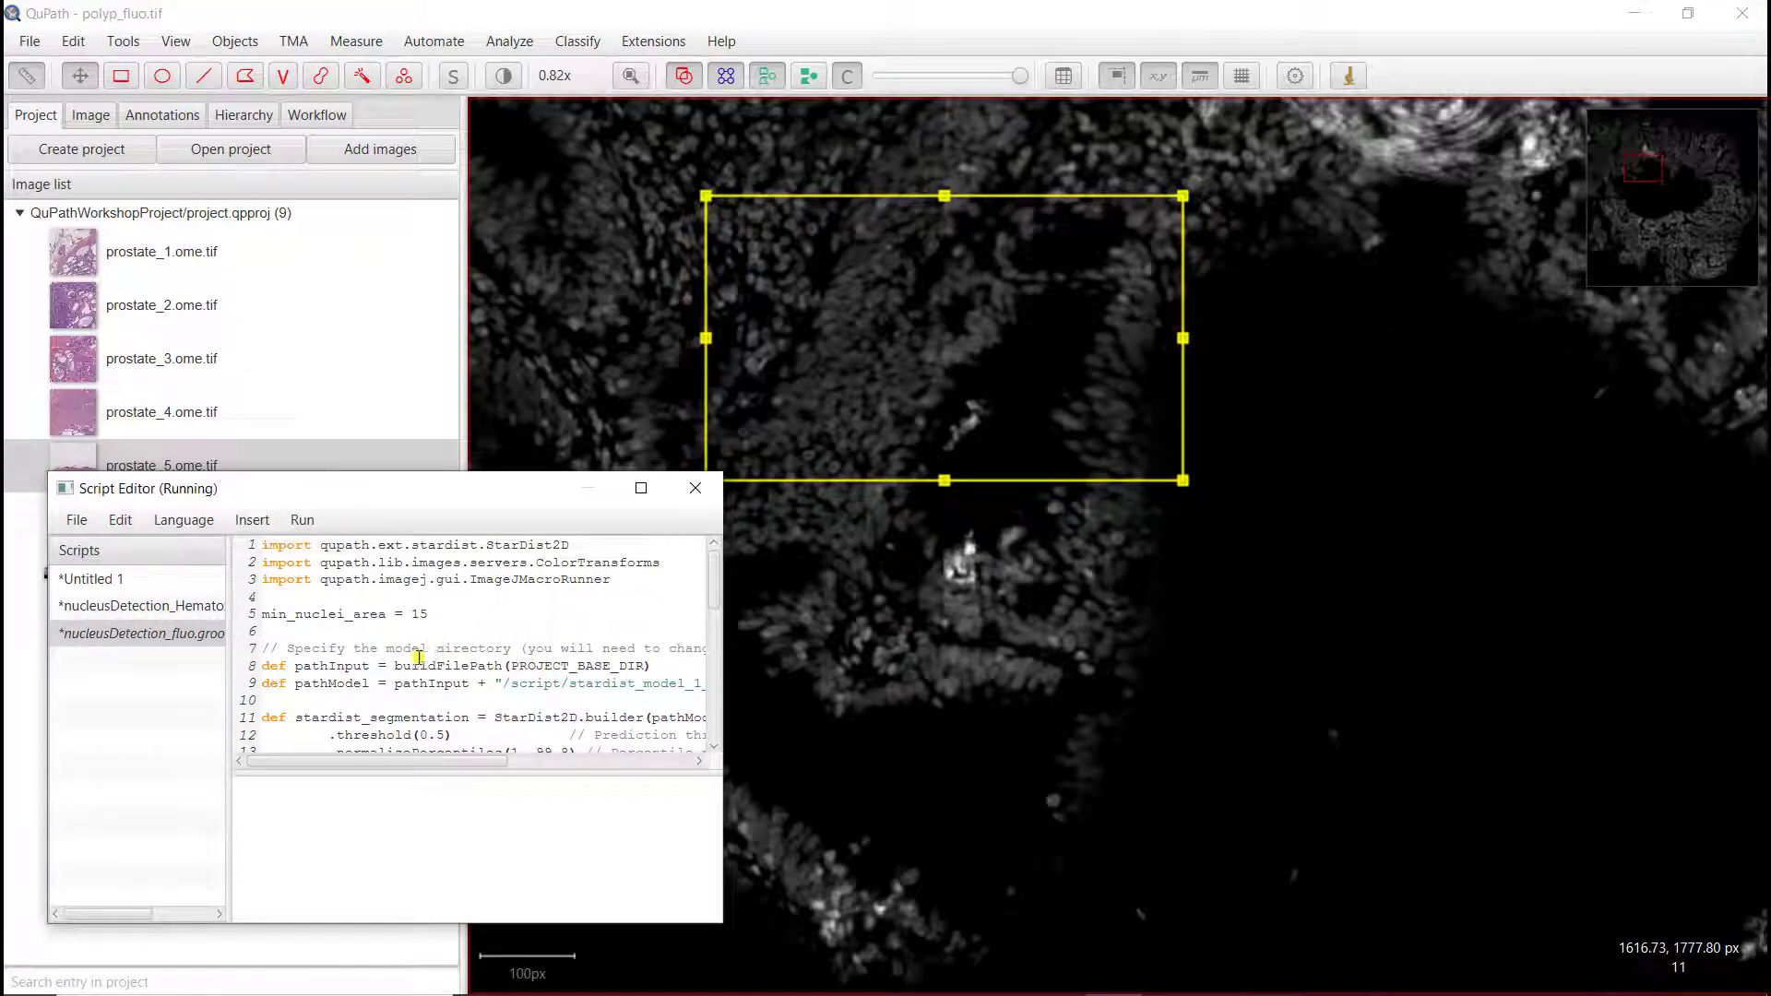
# Step: Run the StarDist detection script on the rectangle annotation
pyautogui.click(863, 621)
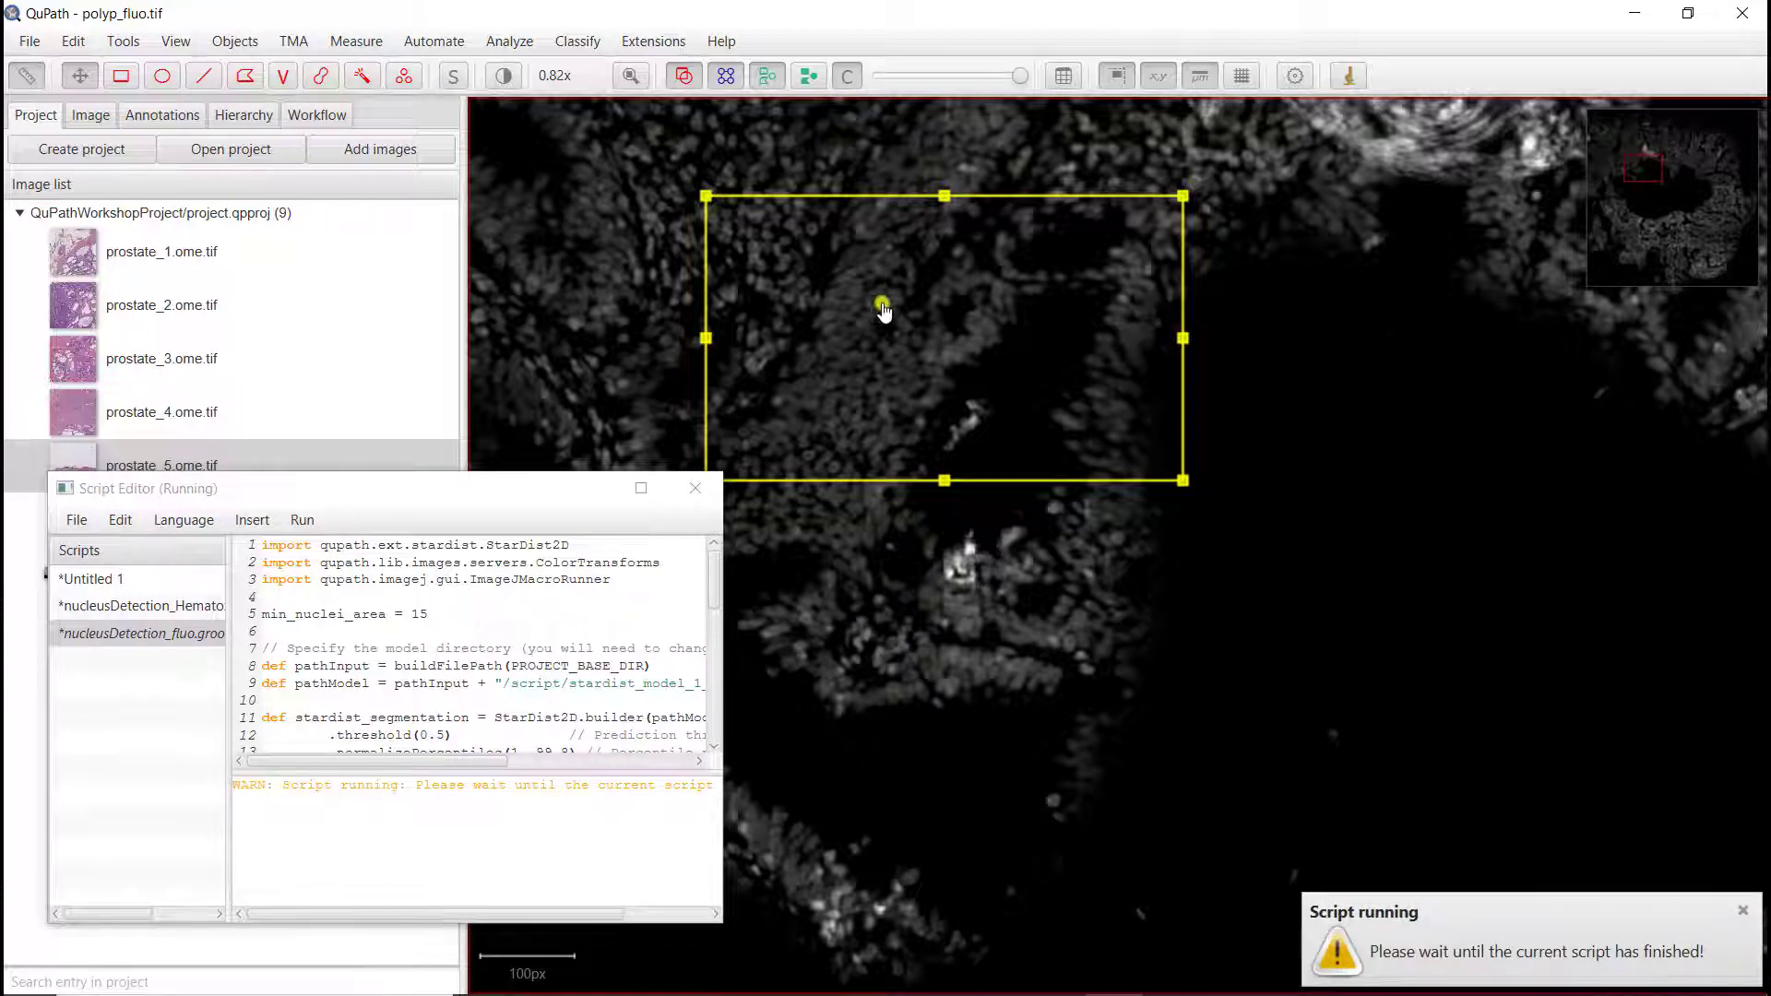
pyautogui.scroll(2, 920, 323)
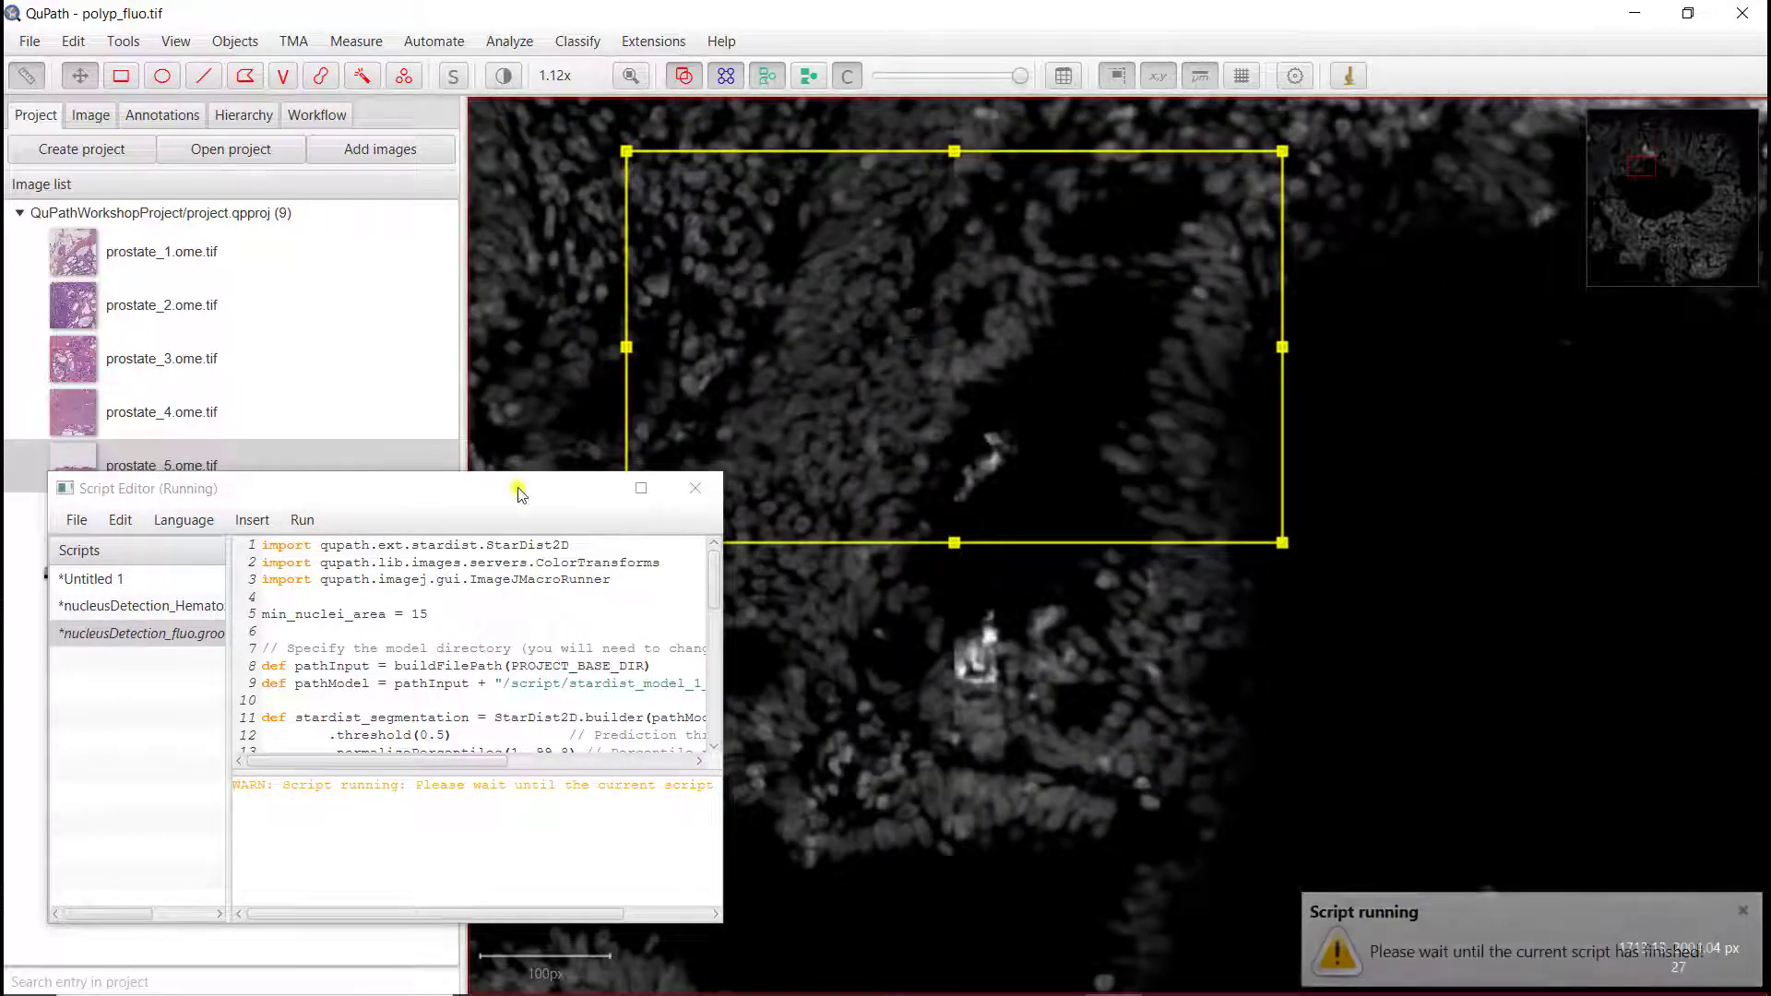
pyautogui.moveTo(518, 494); pyautogui.dragTo(490, 585)
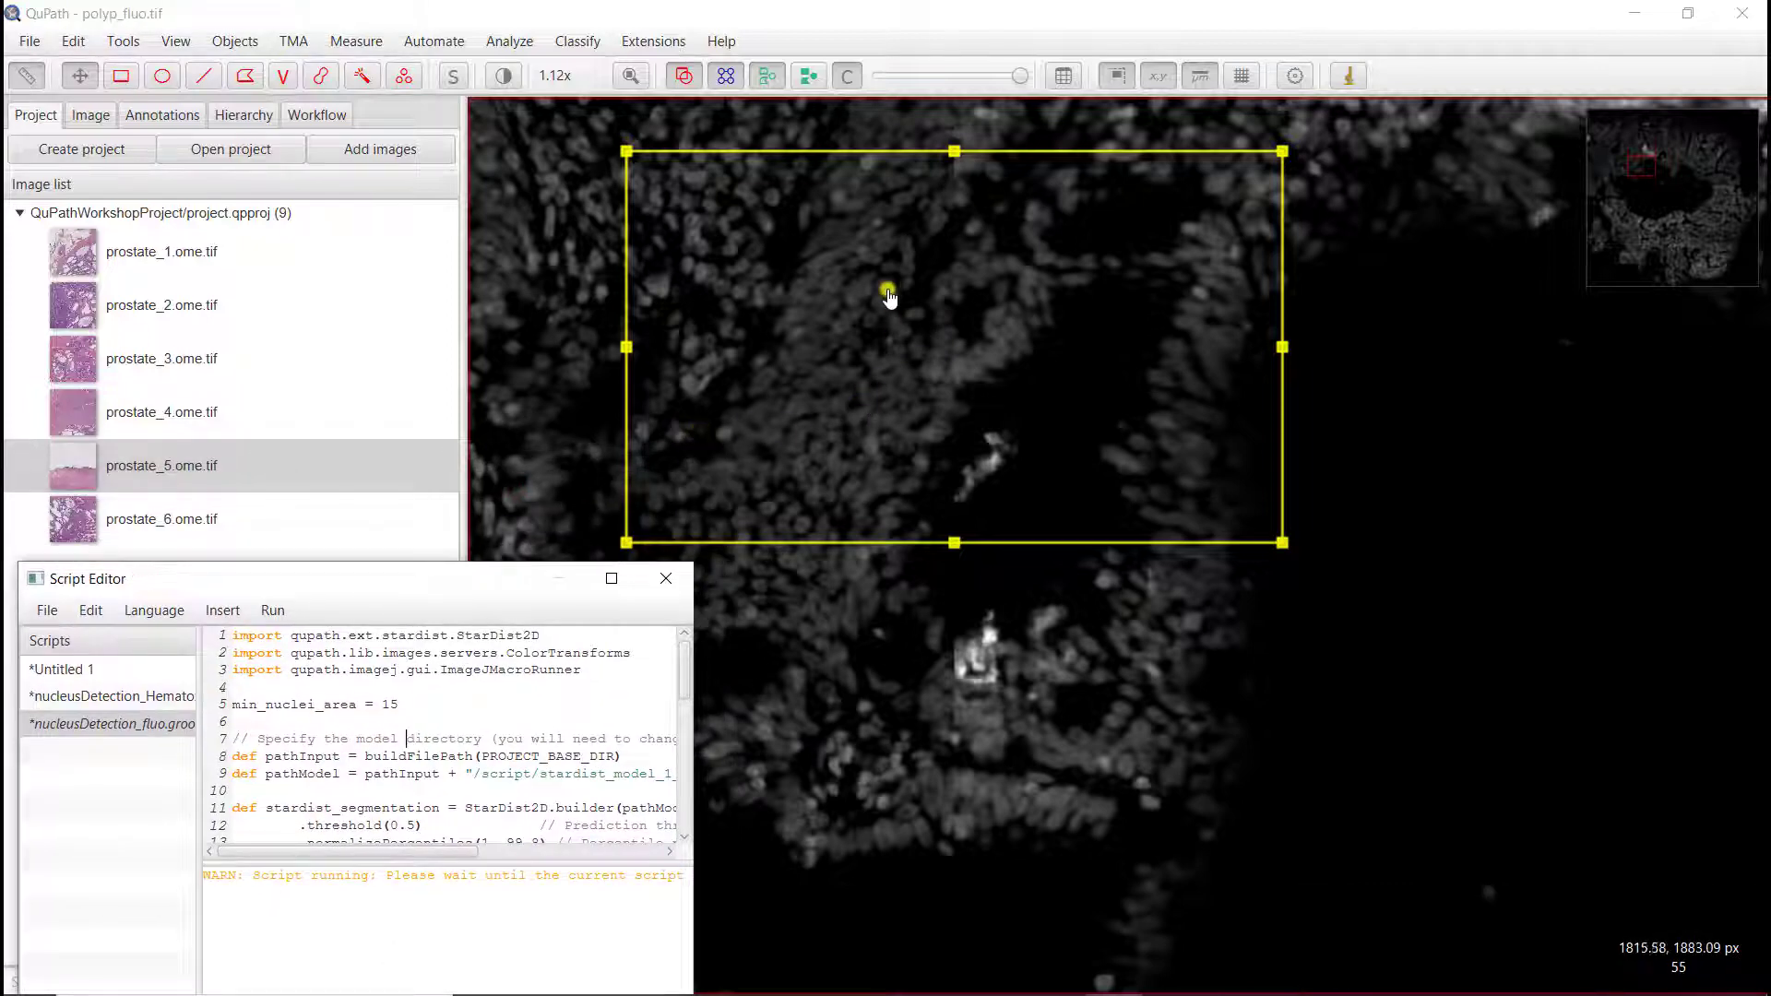
# Step: Lower the detection overlay opacity and zoom in on the detected nuclei
pyautogui.scroll(1, 931, 348)
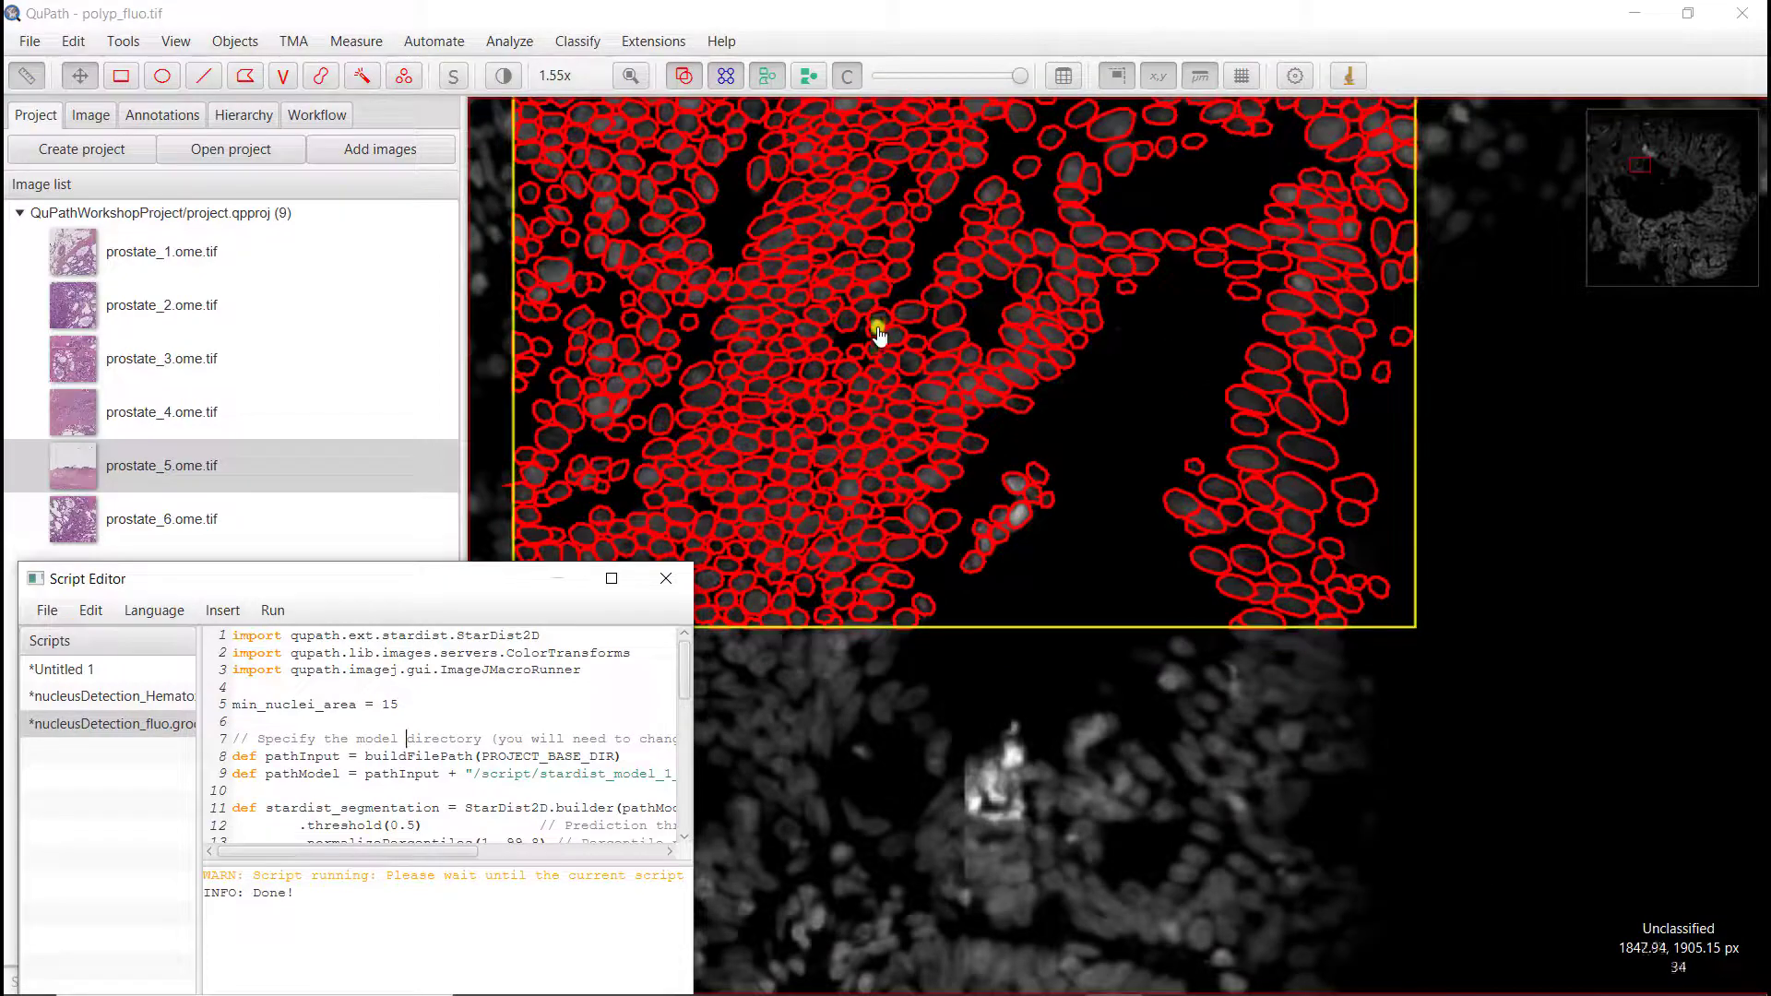
pyautogui.scroll(-1, 775, 336)
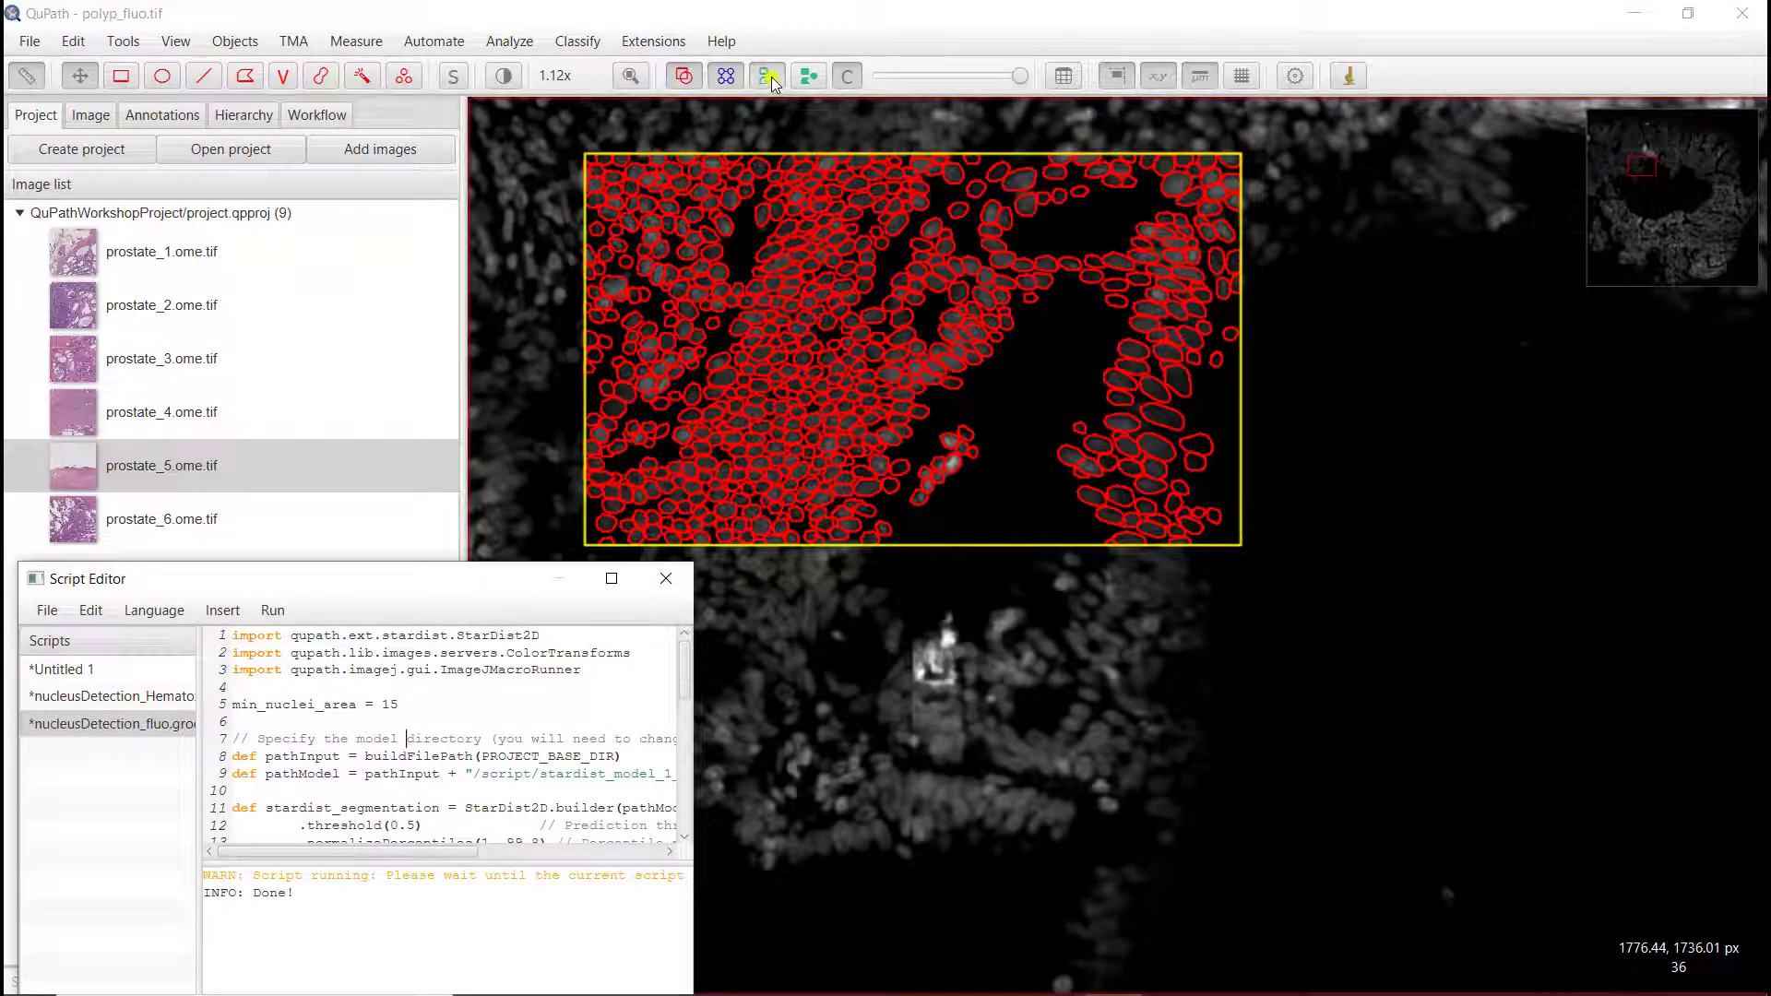
pyautogui.scroll(1, 834, 344)
pyautogui.scroll(-1, 842, 335)
pyautogui.moveTo(1017, 77); pyautogui.dragTo(927, 91)
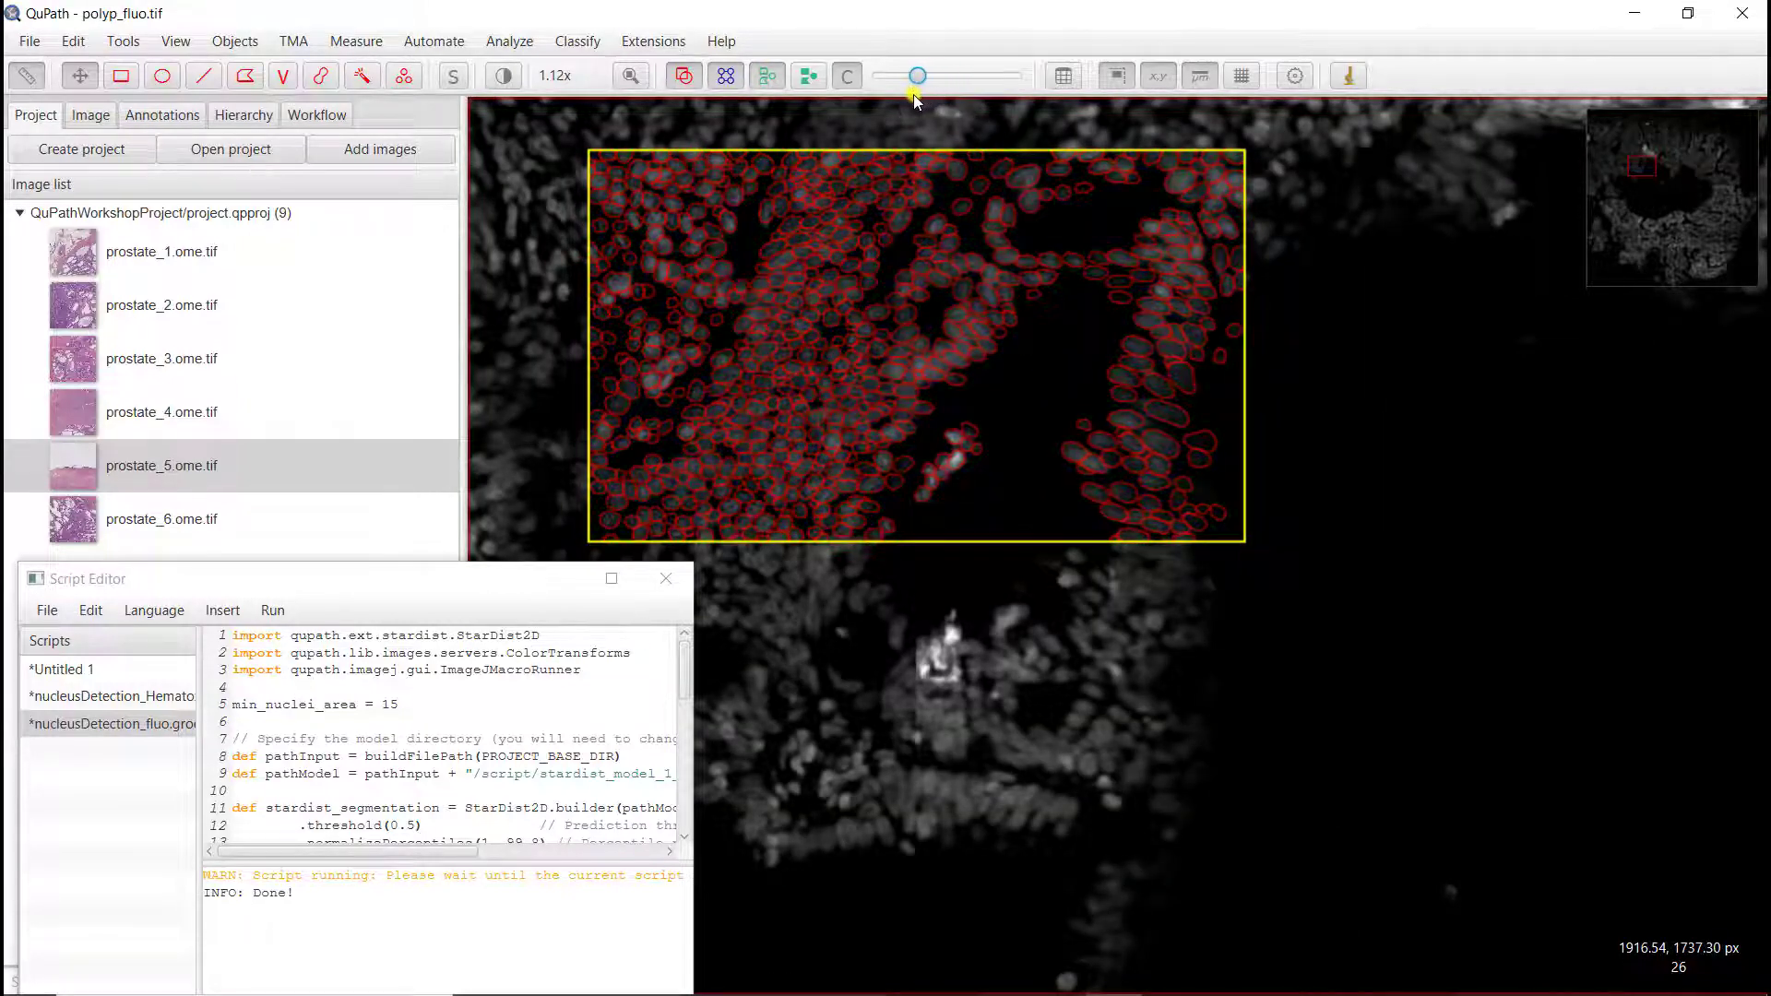
pyautogui.scroll(3, 1015, 316)
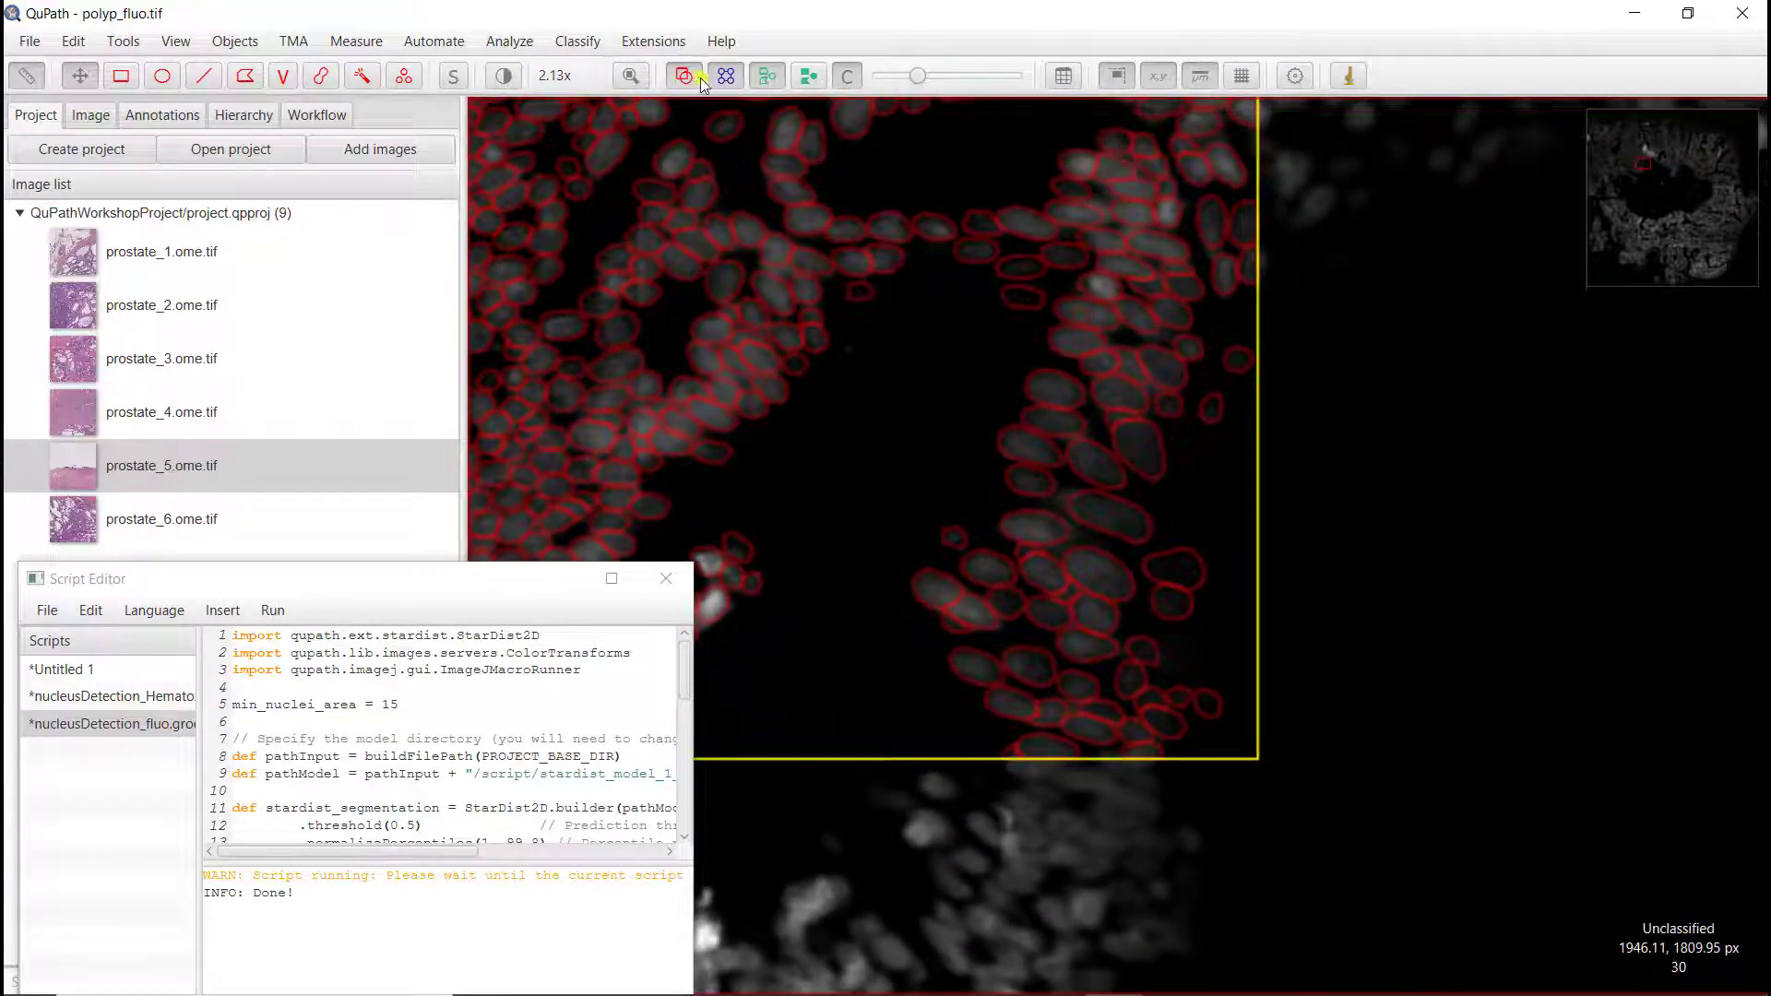
# Step: Toggle the nucleus detection outlines off and on to compare with the image
pyautogui.click(767, 77)
pyautogui.click(767, 77)
pyautogui.click(766, 78)
pyautogui.click(767, 78)
pyautogui.click(767, 78)
pyautogui.click(767, 78)
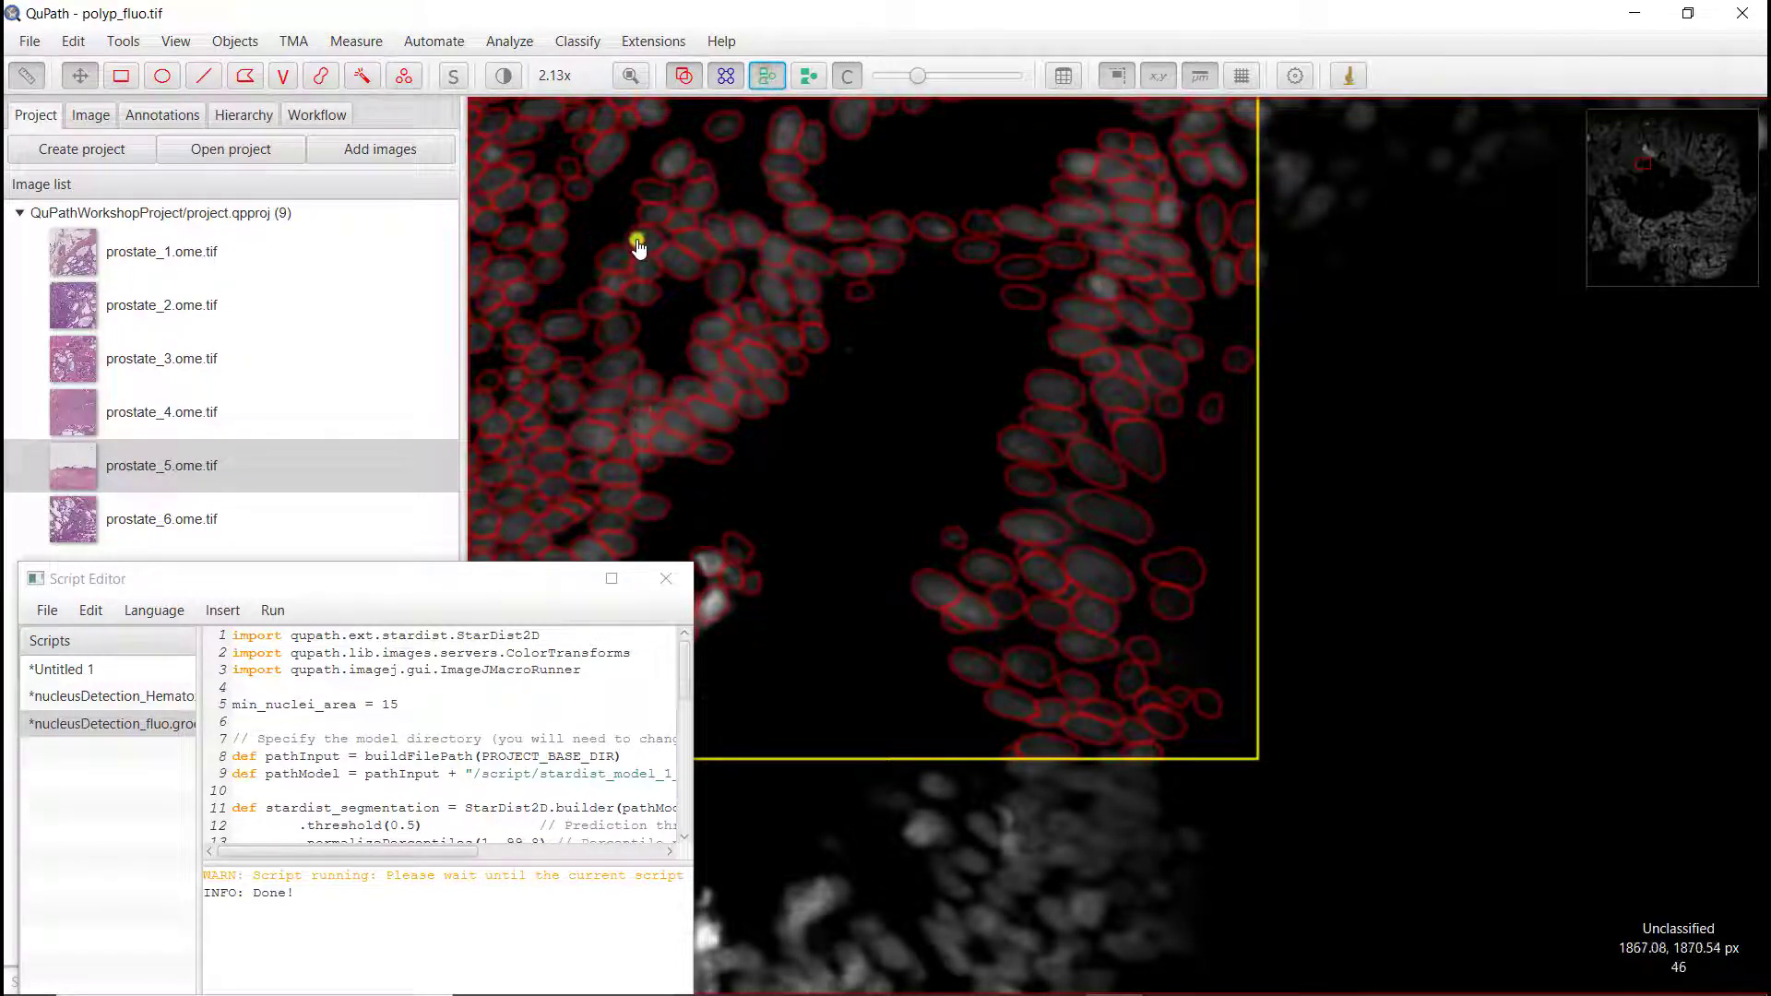
# Step: Pan to more nuclei and switch detections between filled and outline display
pyautogui.moveTo(732, 415)
pyautogui.mouseDown()
pyautogui.moveTo(972, 447)
pyautogui.moveTo(1126, 327)
pyautogui.moveTo(1158, 356)
pyautogui.mouseUp()
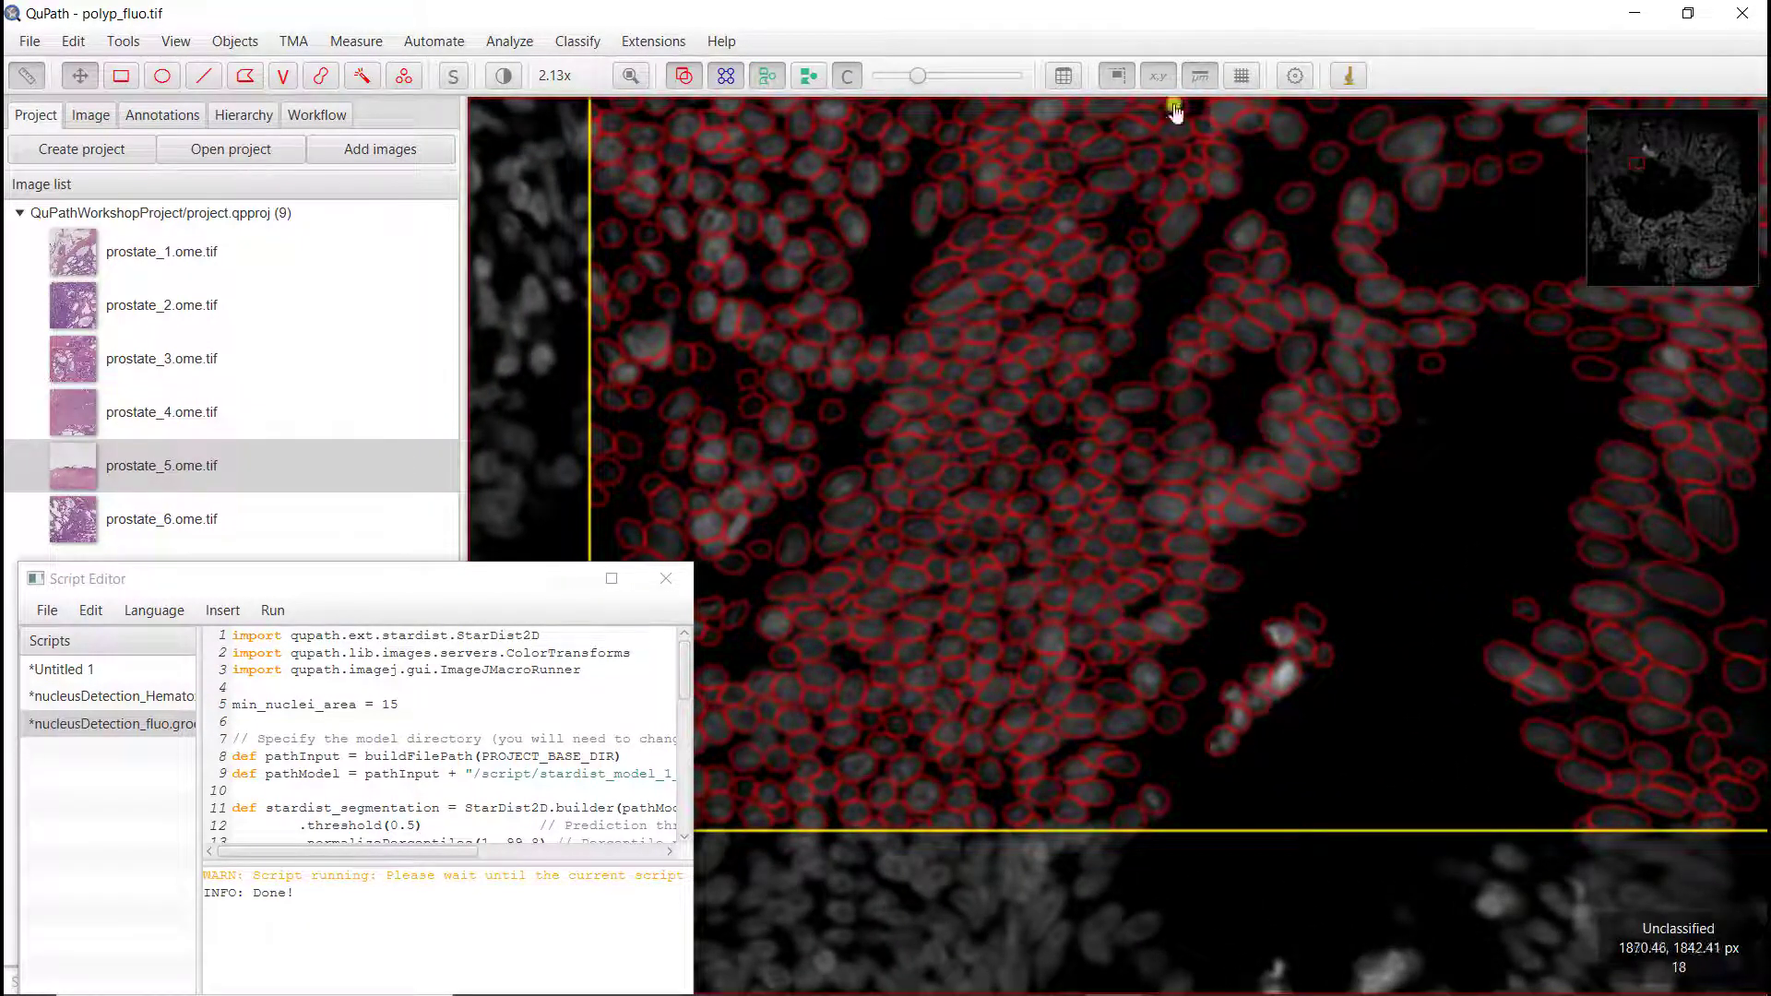
pyautogui.click(769, 78)
pyautogui.click(769, 78)
pyautogui.click(769, 77)
pyautogui.click(769, 77)
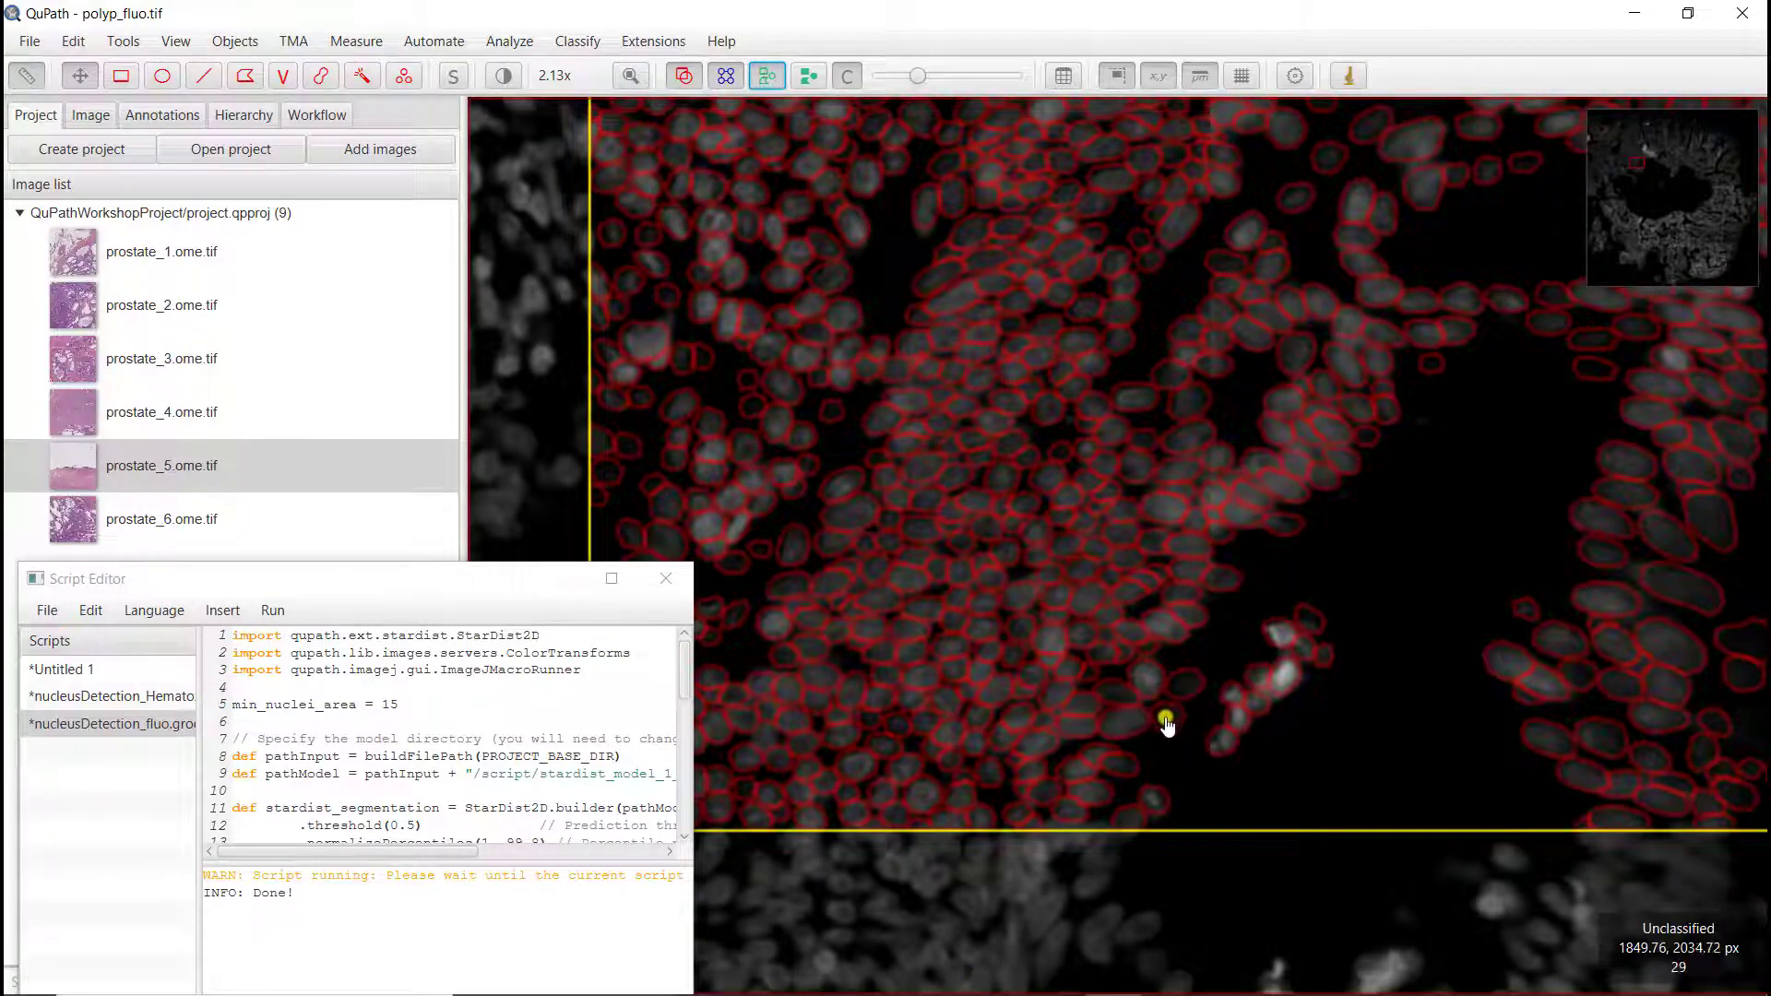
# Step: Set the DAPI display range to minimum 4.55 and maximum 204.9
pyautogui.click(503, 76)
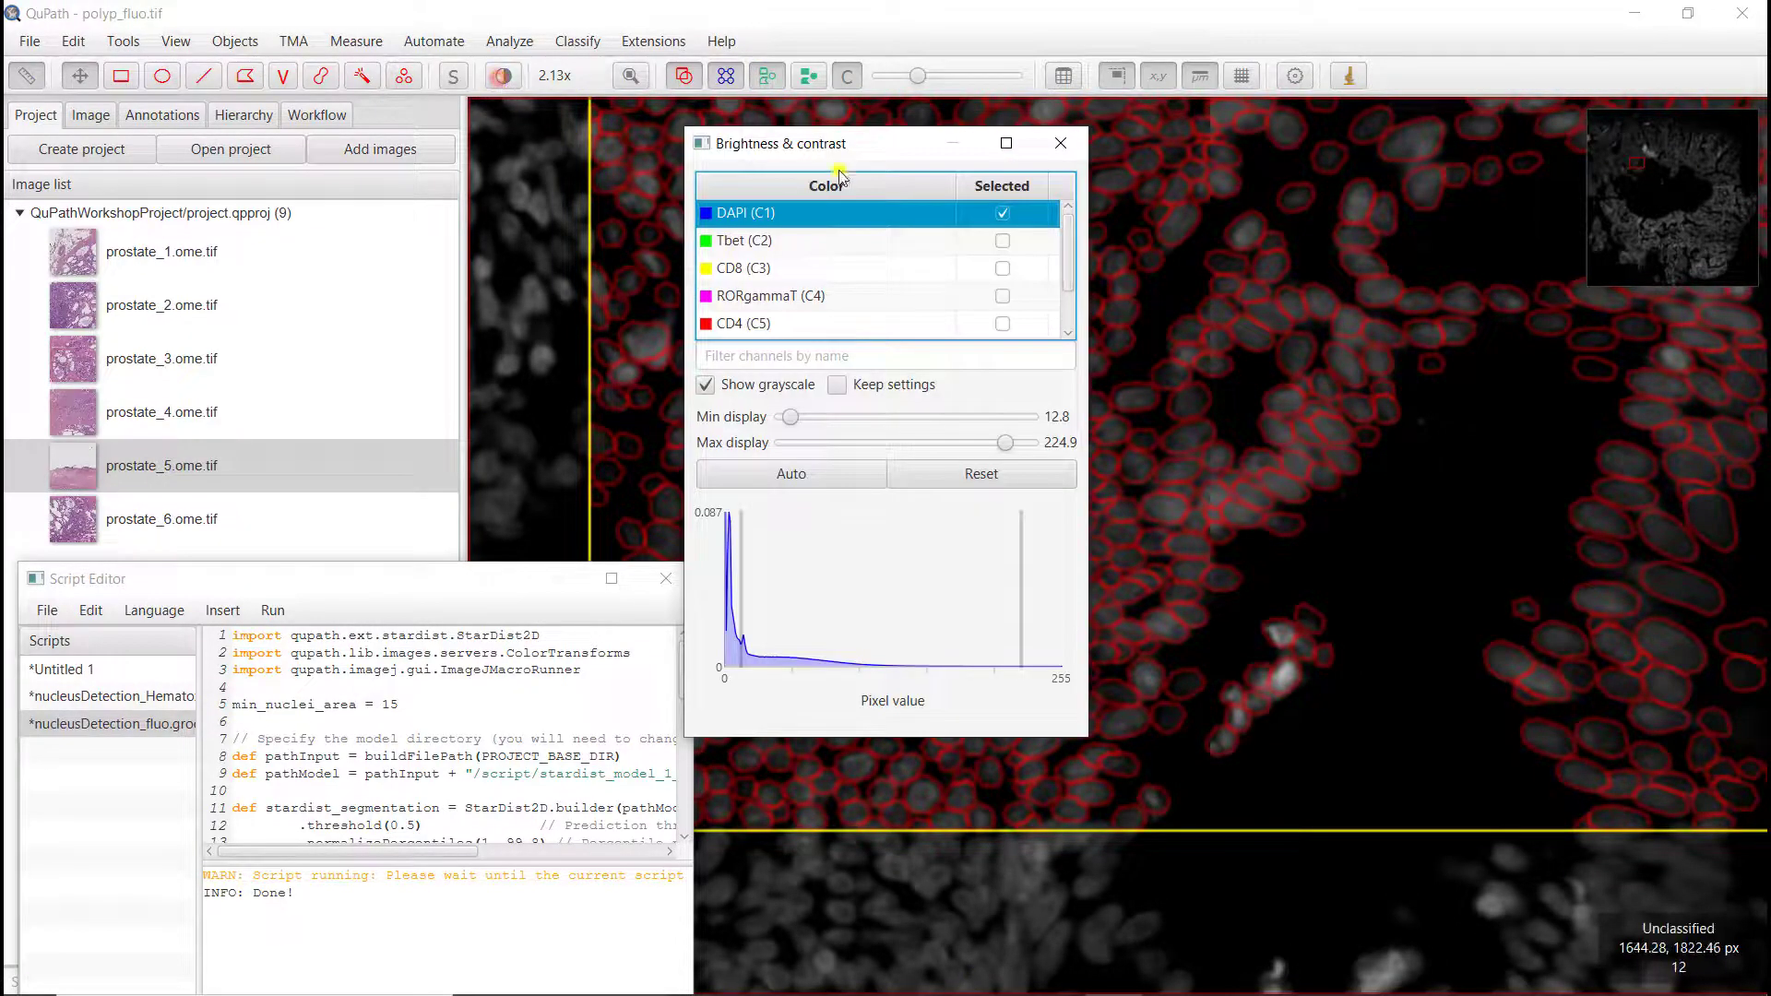
pyautogui.moveTo(824, 145); pyautogui.dragTo(337, 180)
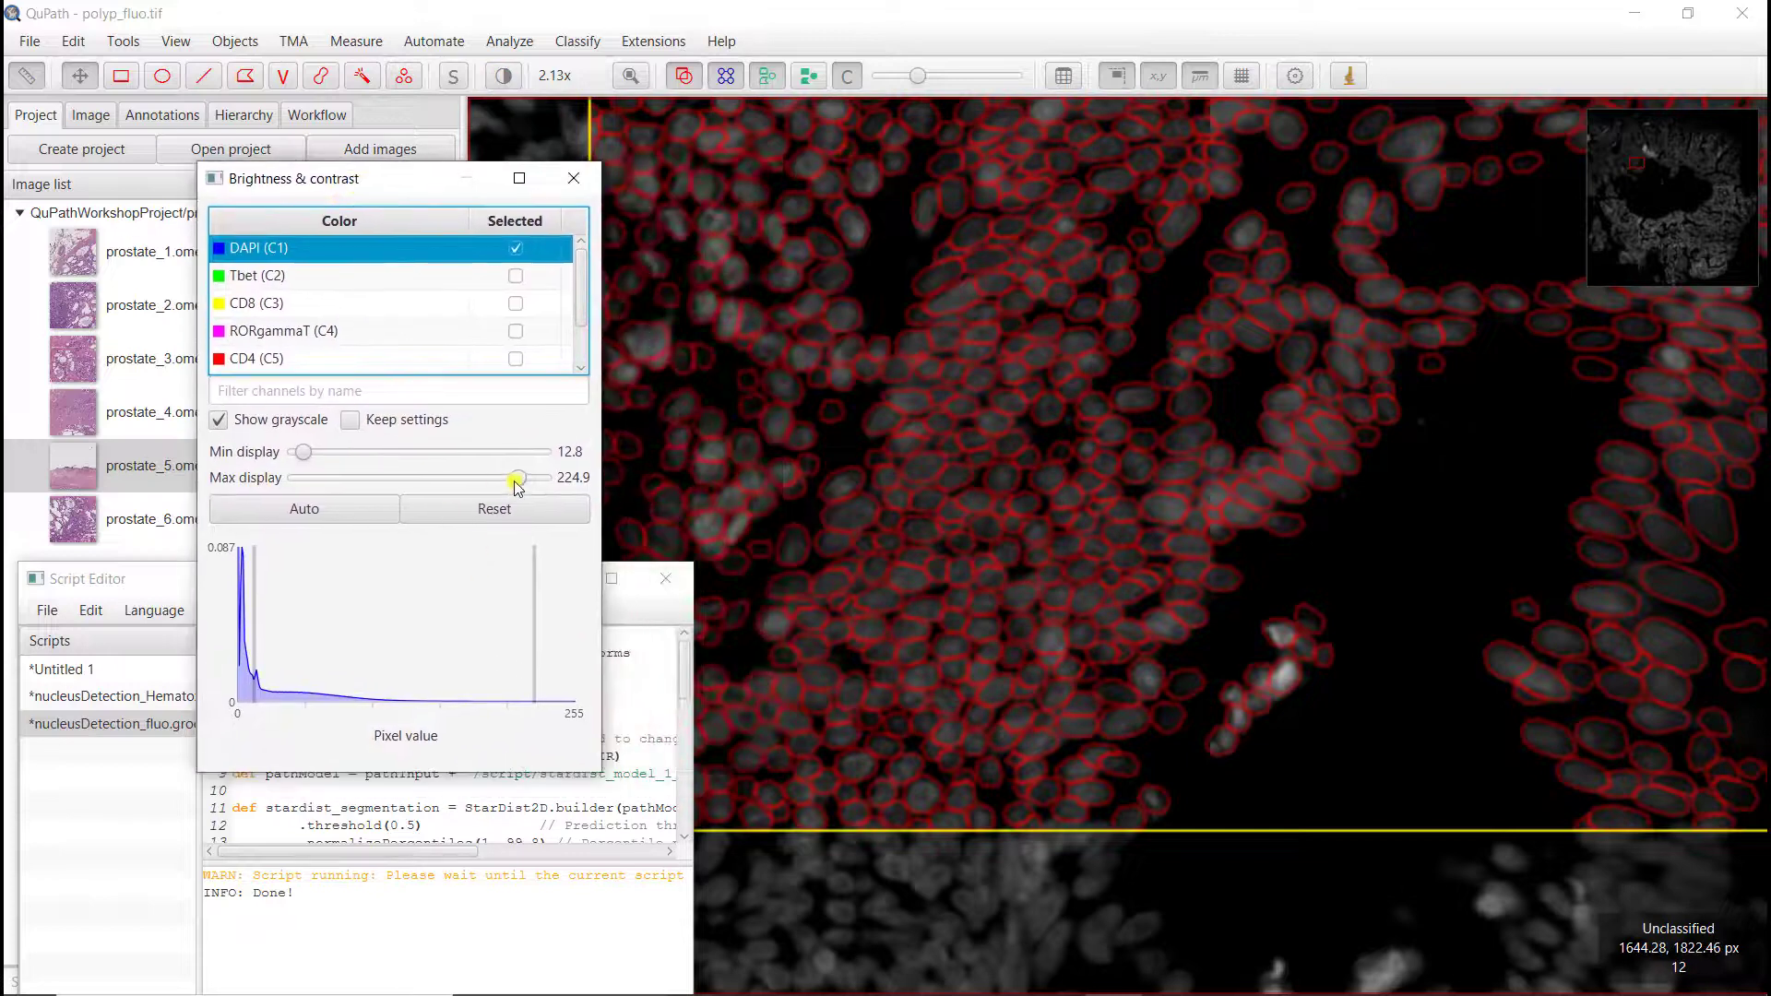
pyautogui.moveTo(515, 481); pyautogui.dragTo(495, 473)
pyautogui.click(299, 452)
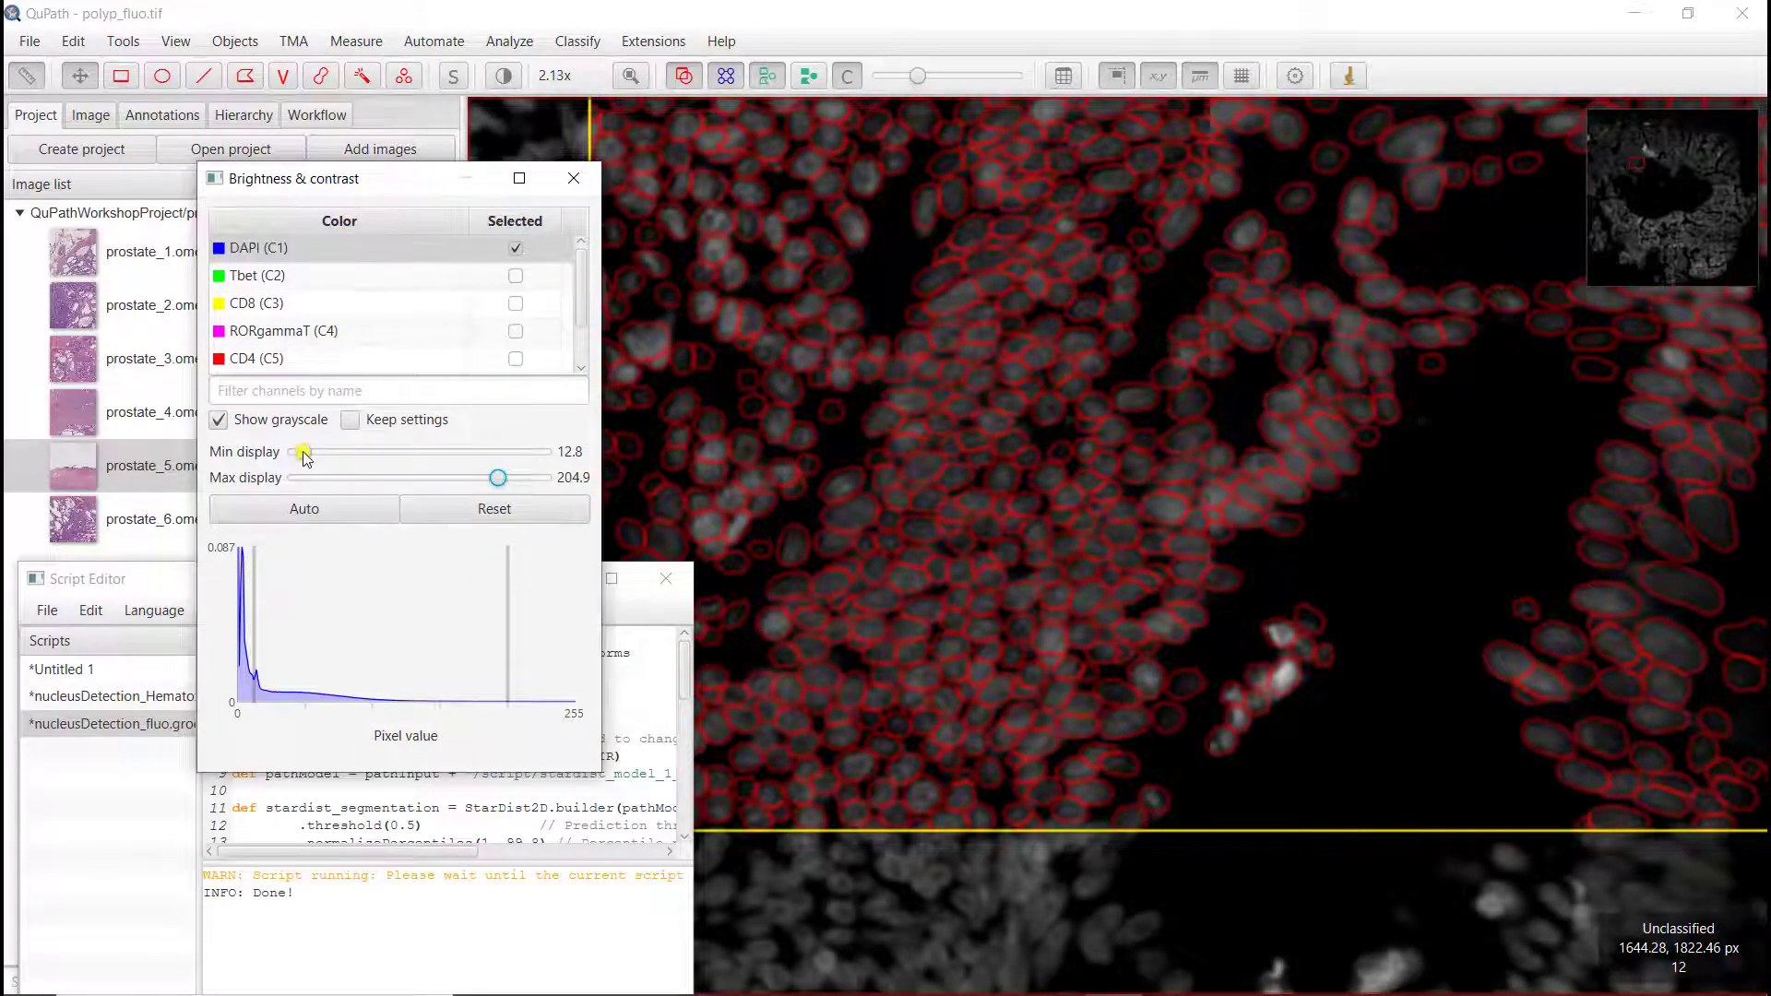
pyautogui.click(303, 453)
pyautogui.moveTo(302, 451); pyautogui.dragTo(296, 452)
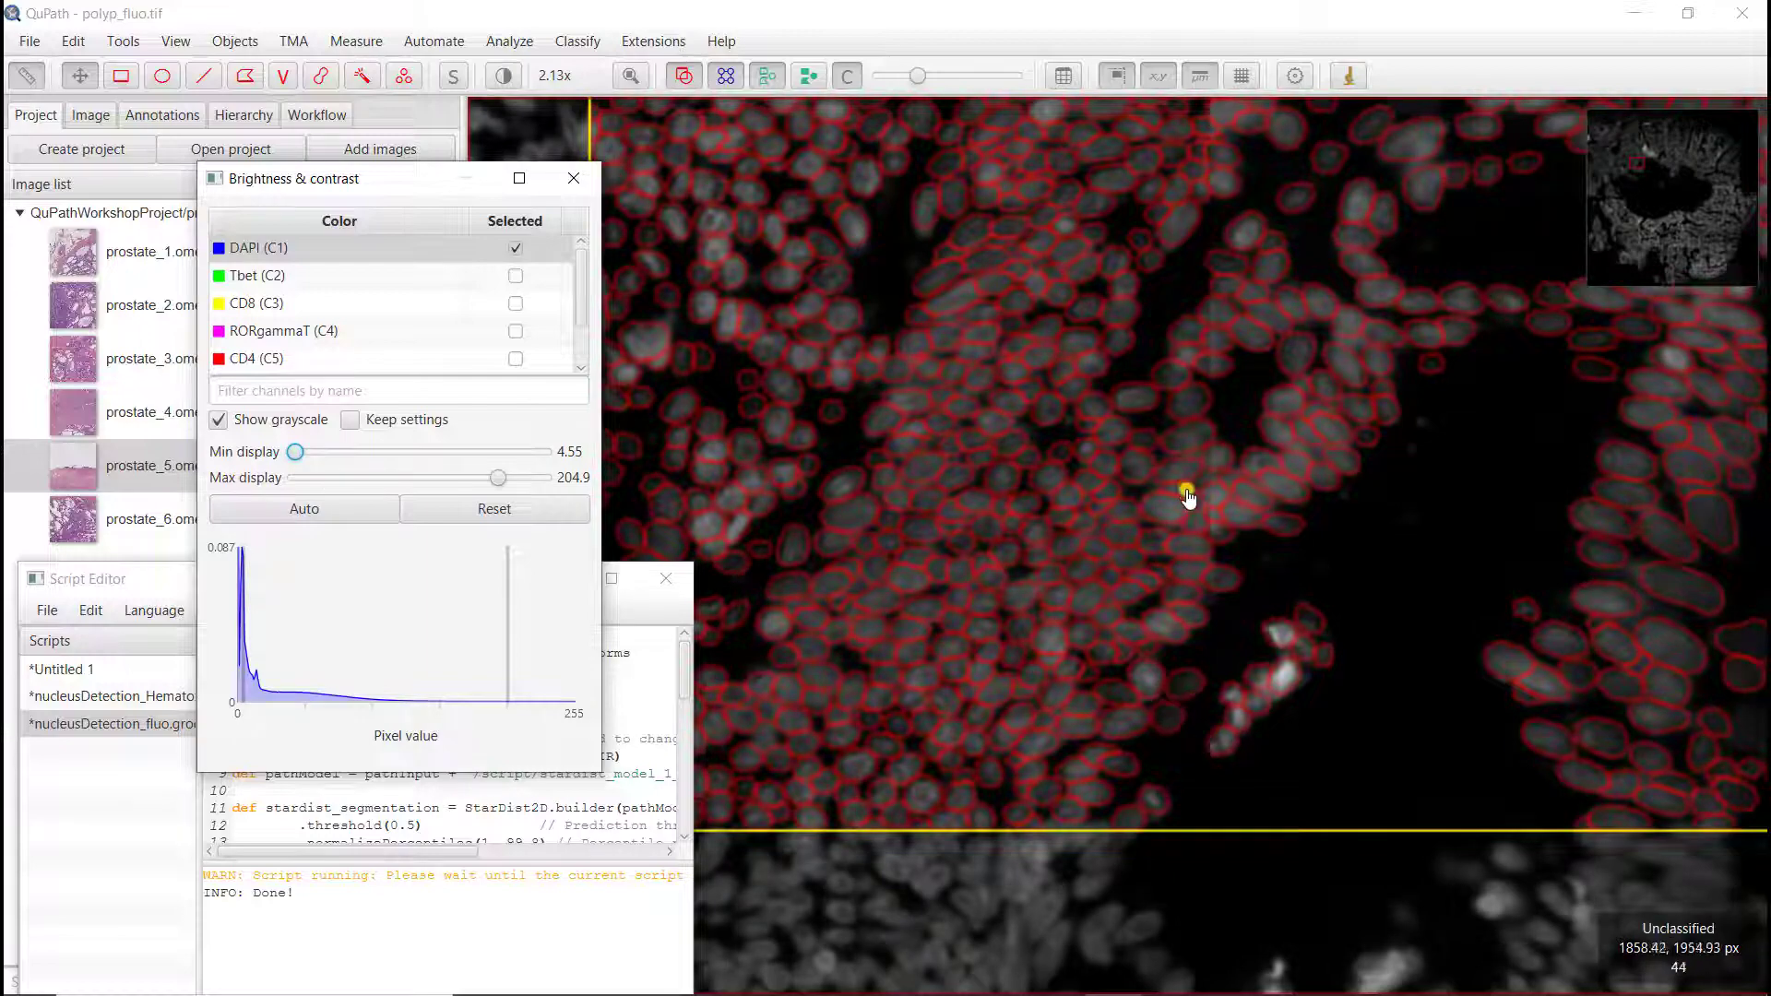
pyautogui.scroll(2, 1184, 496)
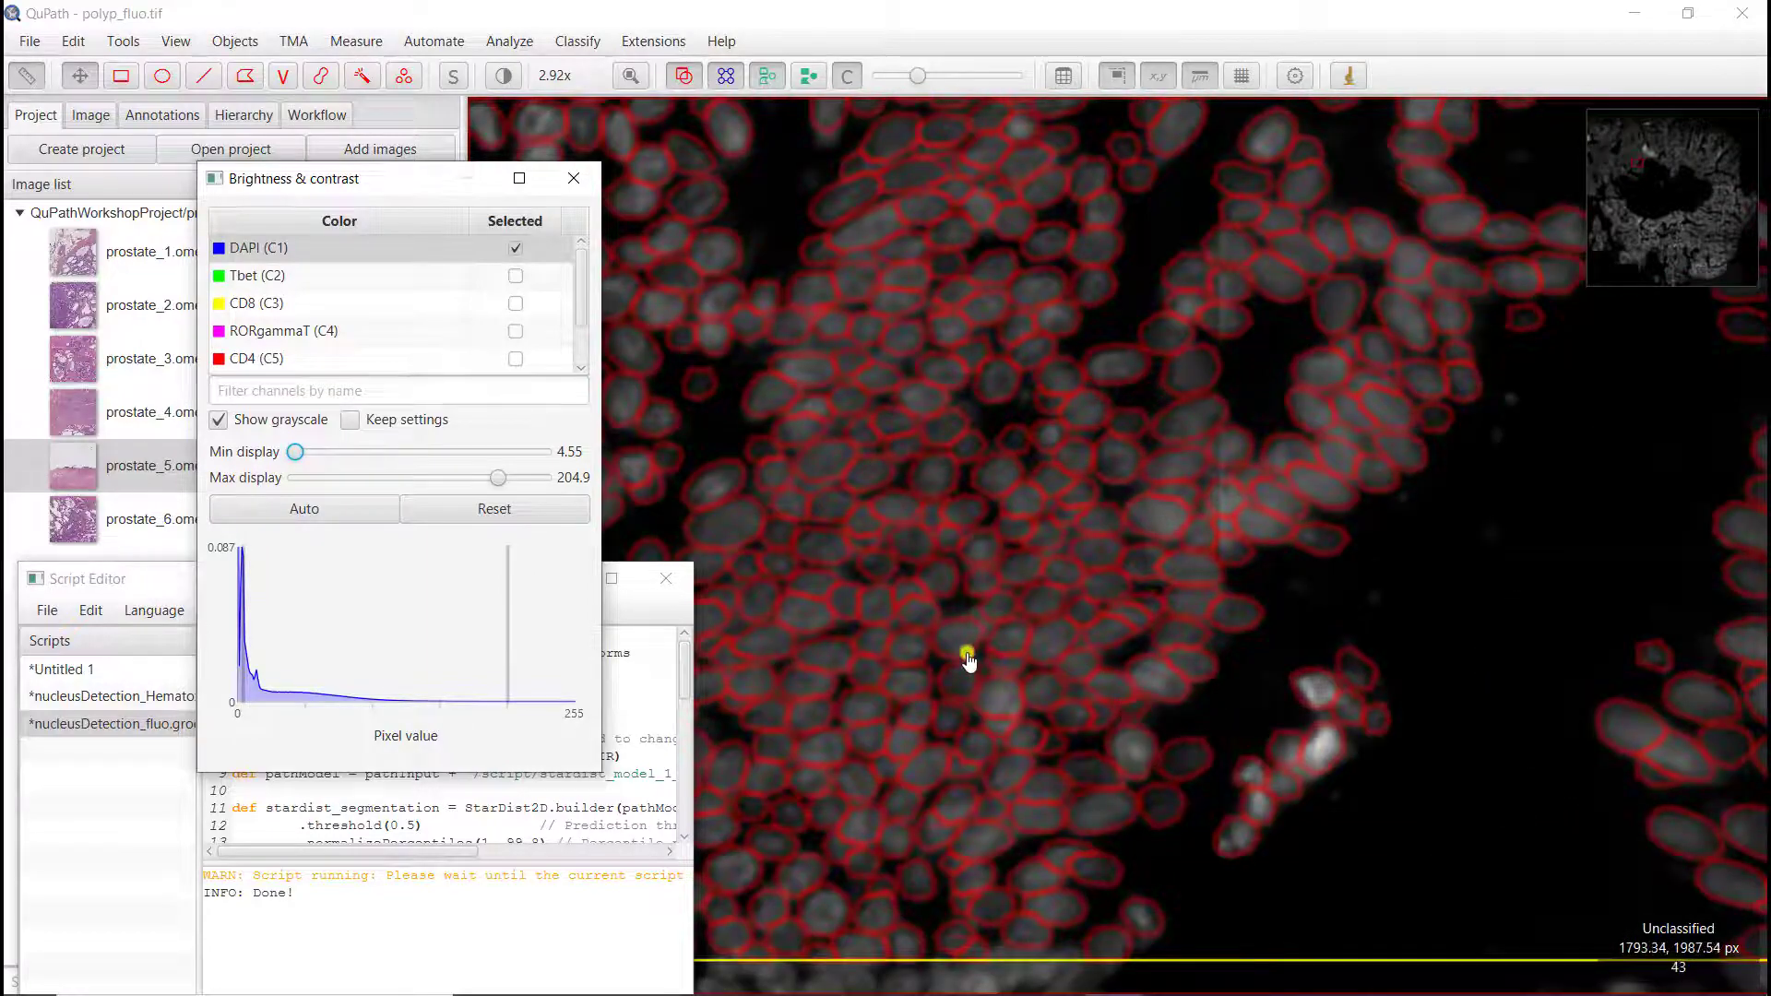
pyautogui.scroll(-4, 966, 662)
pyautogui.scroll(-2, 965, 662)
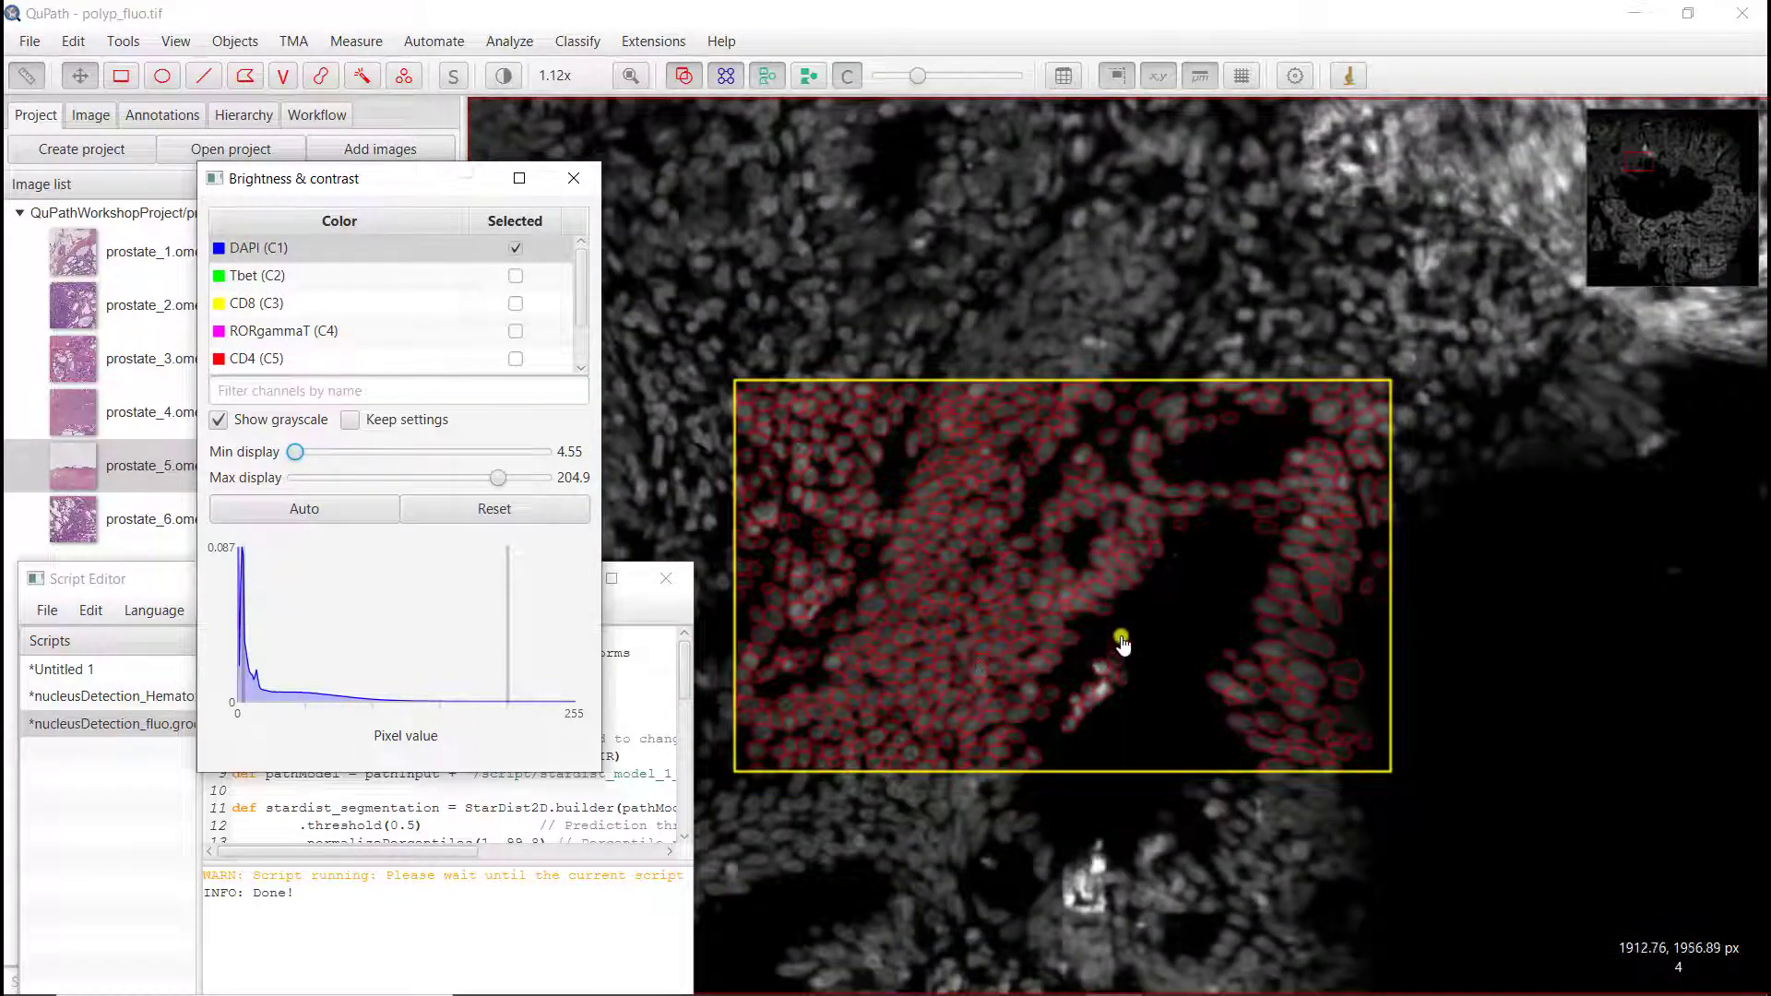
pyautogui.scroll(2, 912, 576)
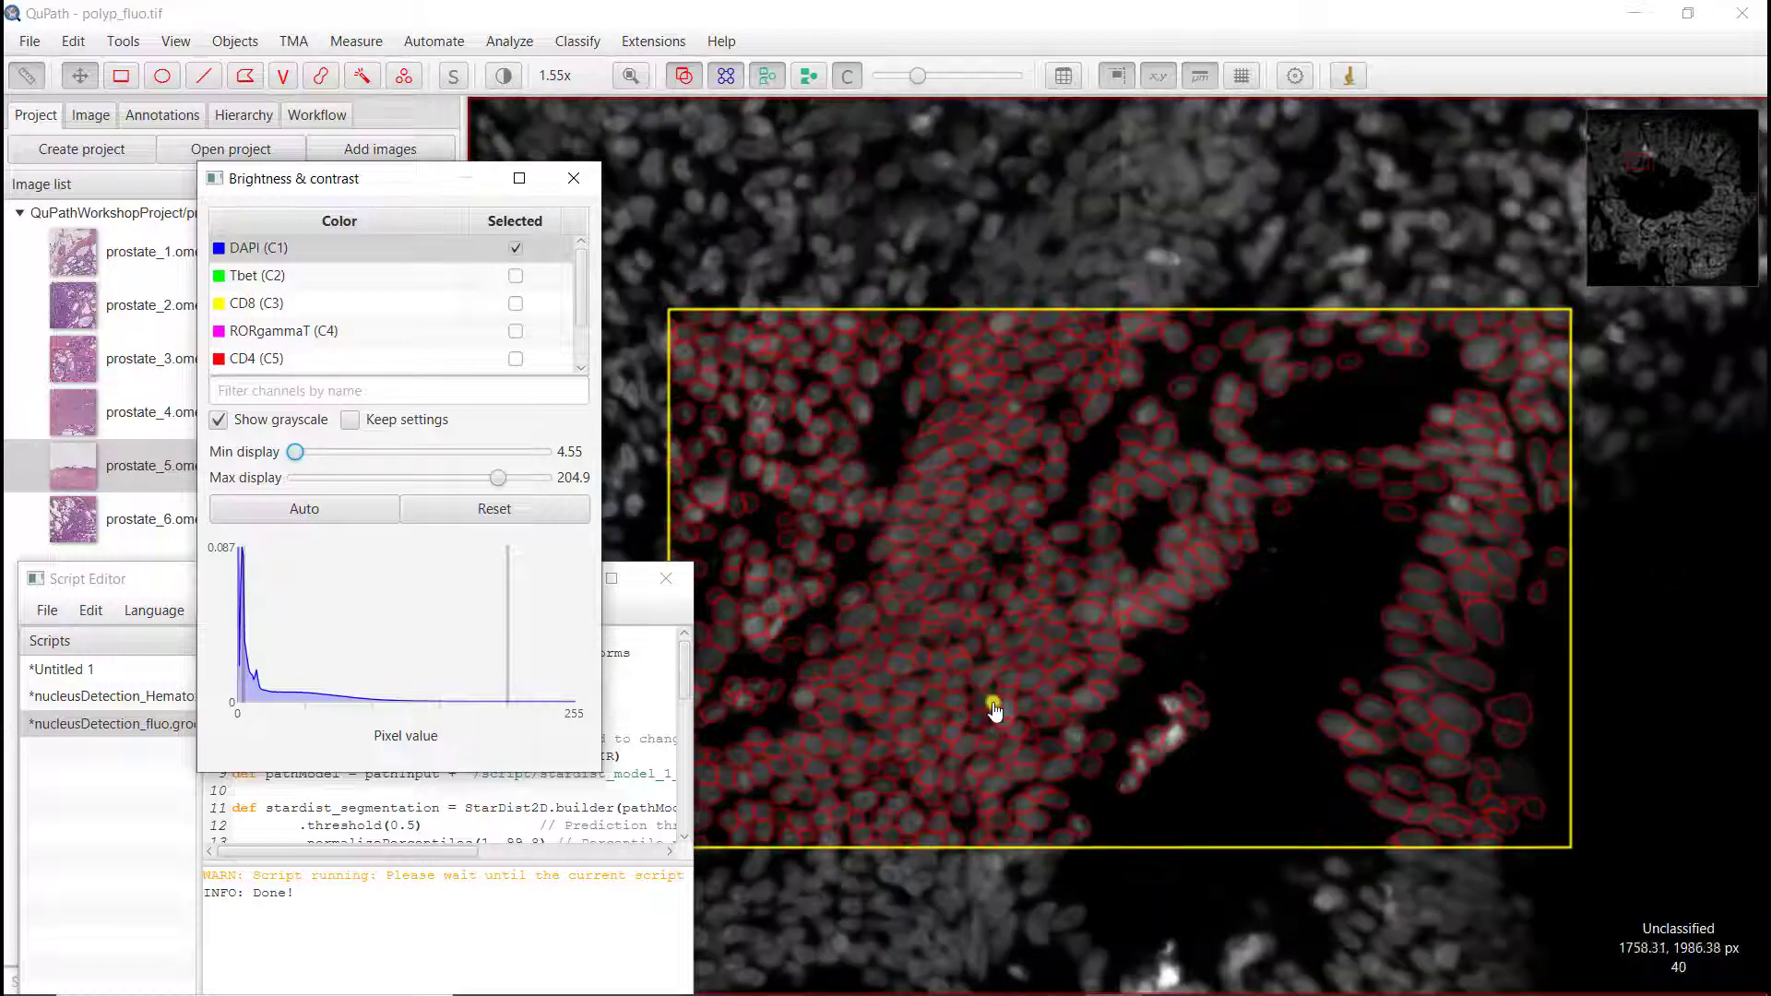
pyautogui.moveTo(1250, 691); pyautogui.dragTo(1353, 645)
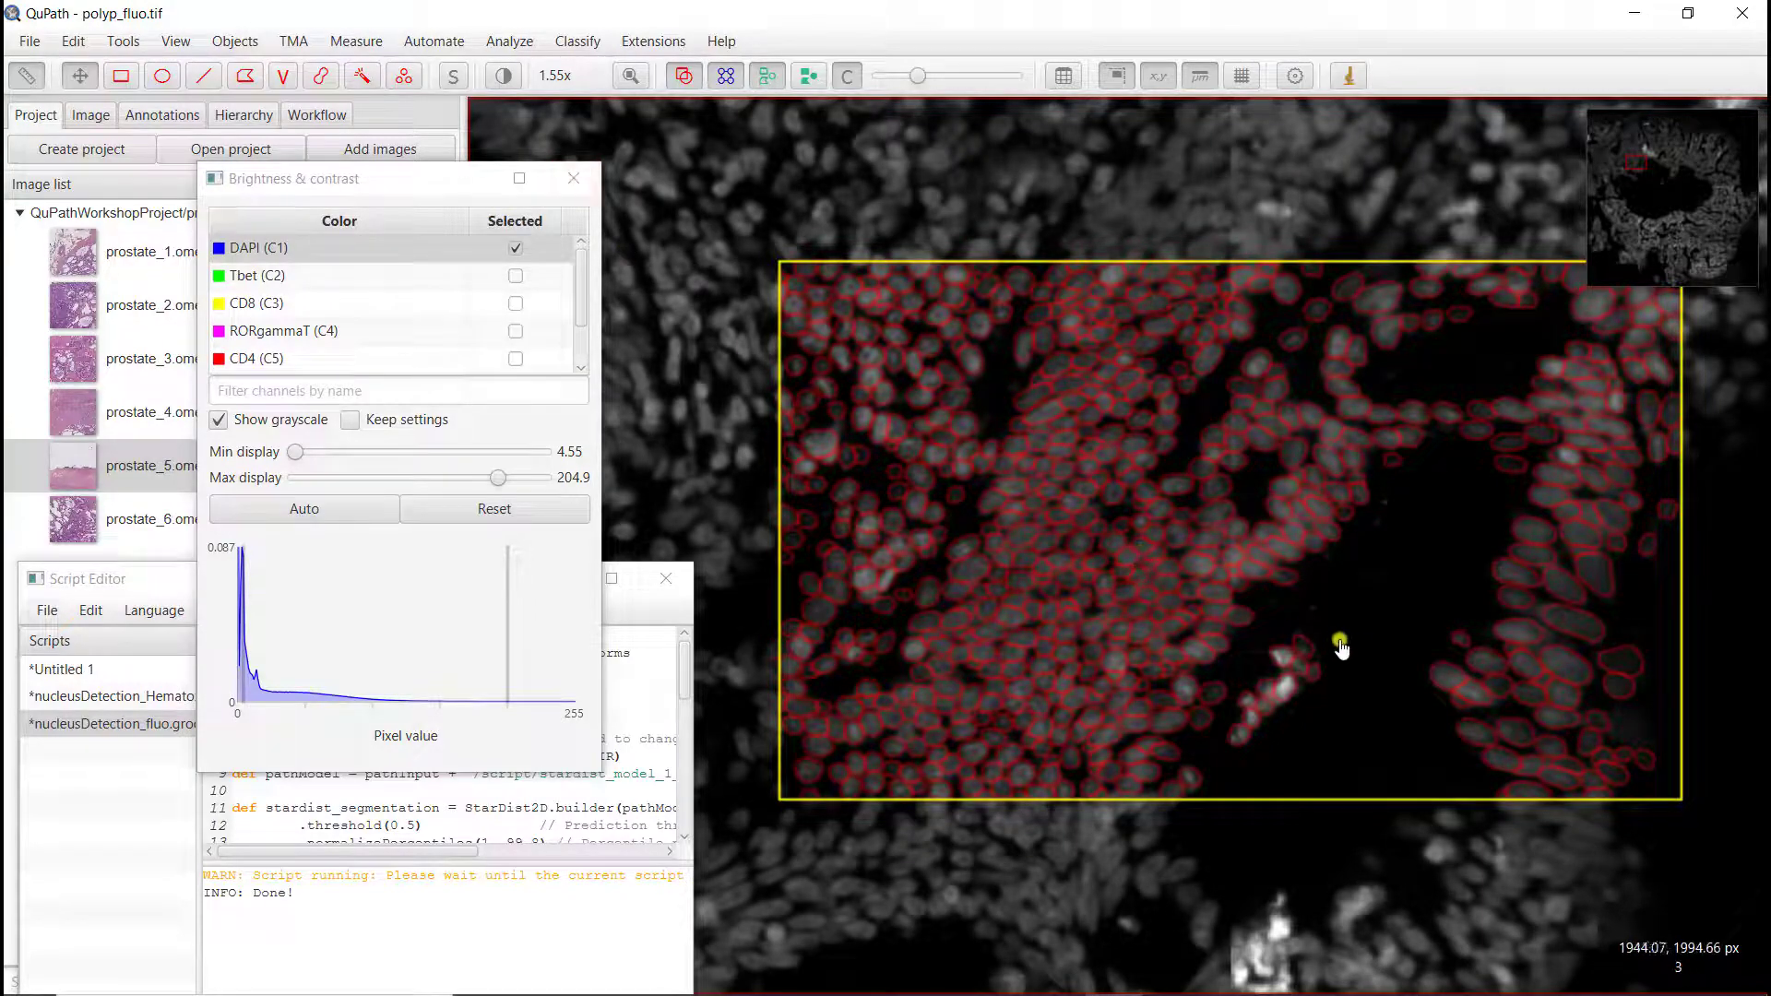
pyautogui.scroll(2, 913, 598)
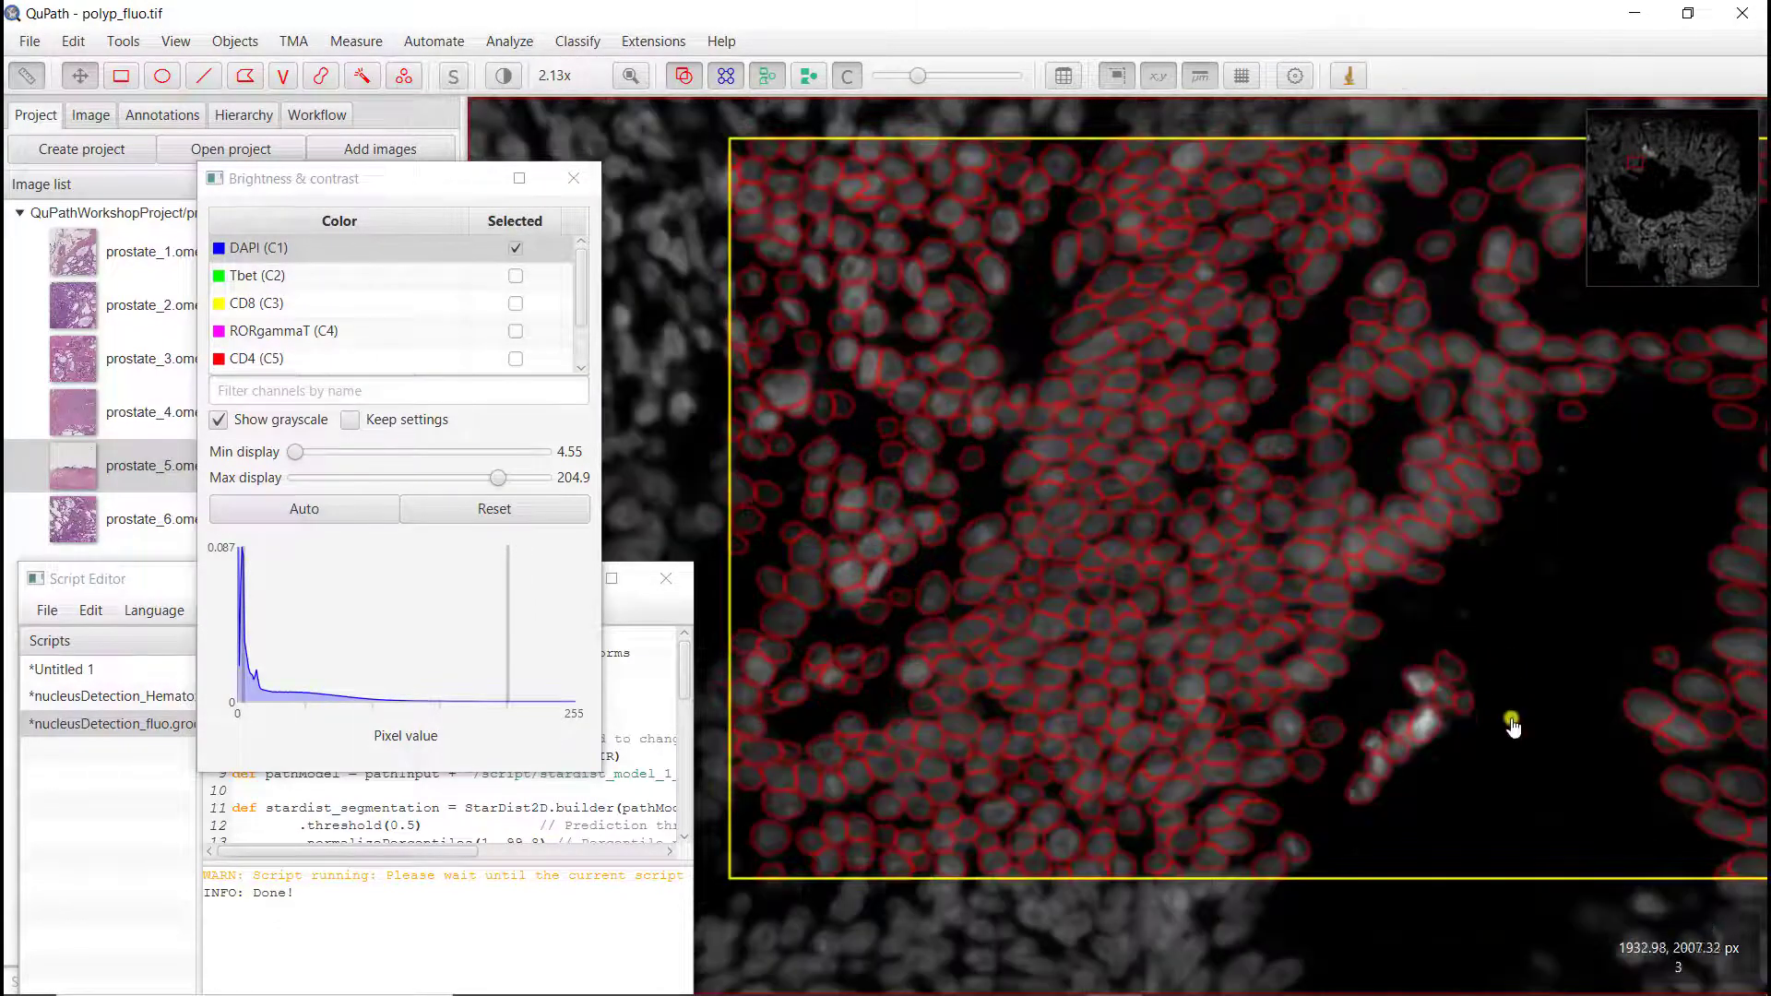
pyautogui.moveTo(1494, 782); pyautogui.dragTo(1458, 684)
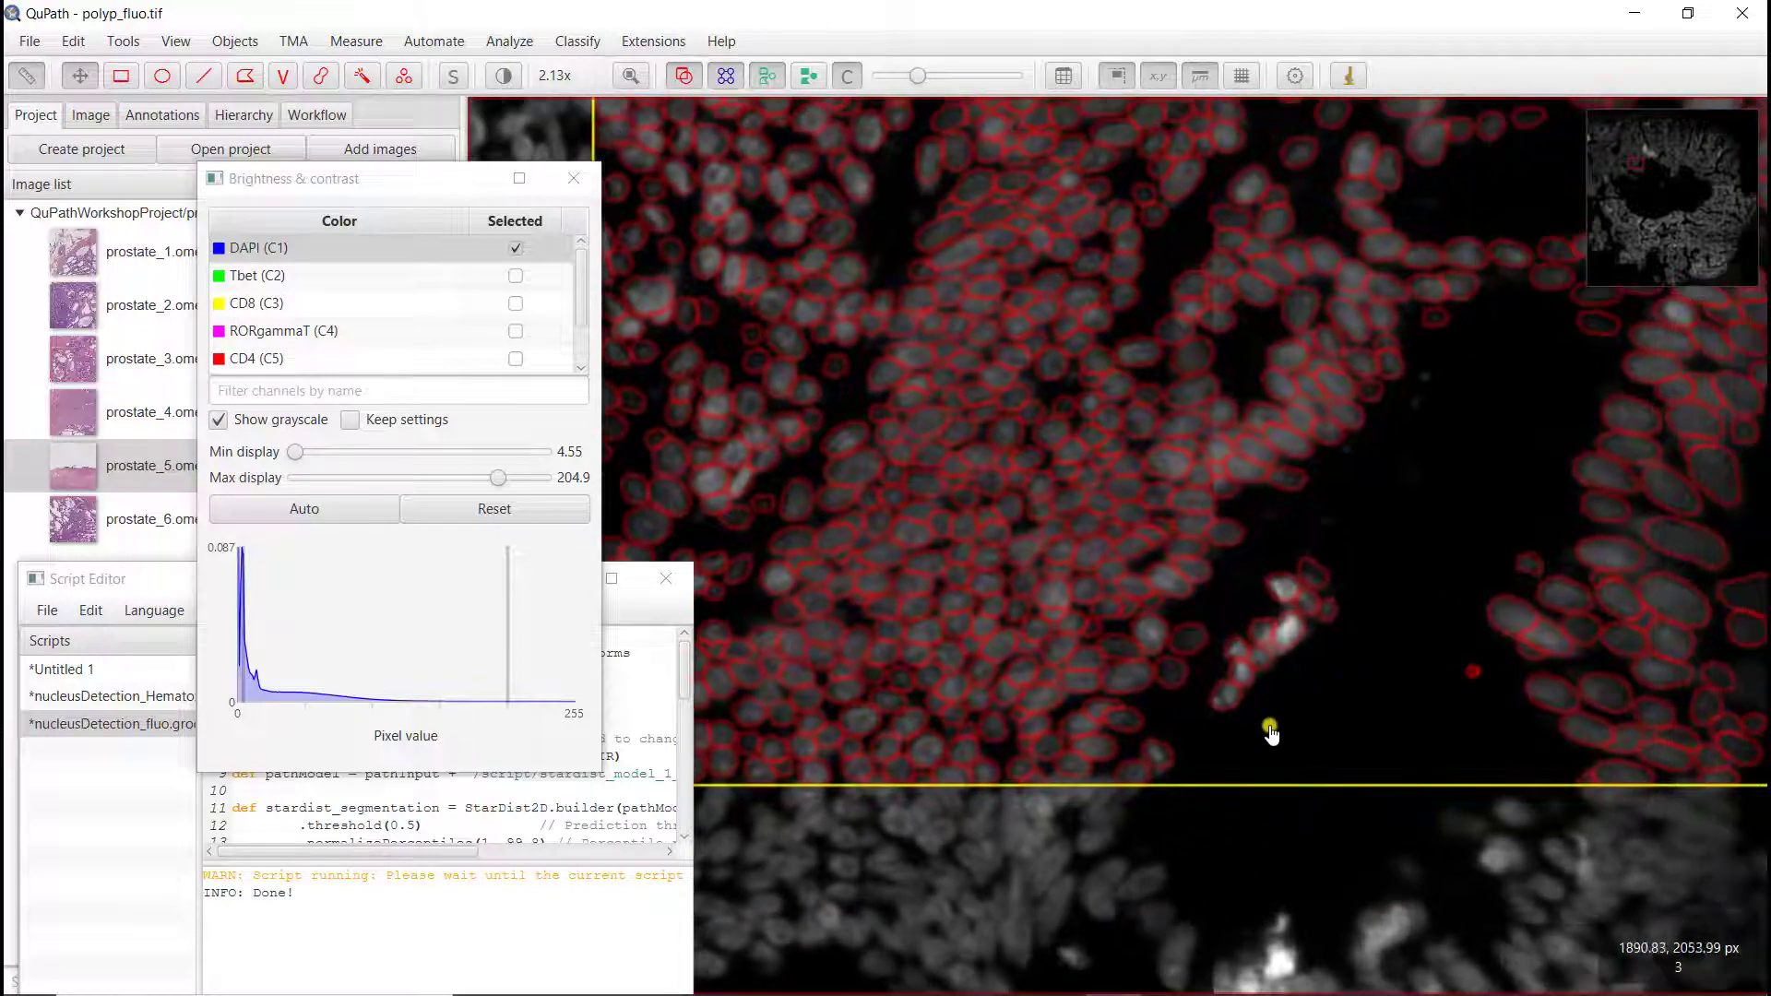
pyautogui.scroll(2, 1273, 732)
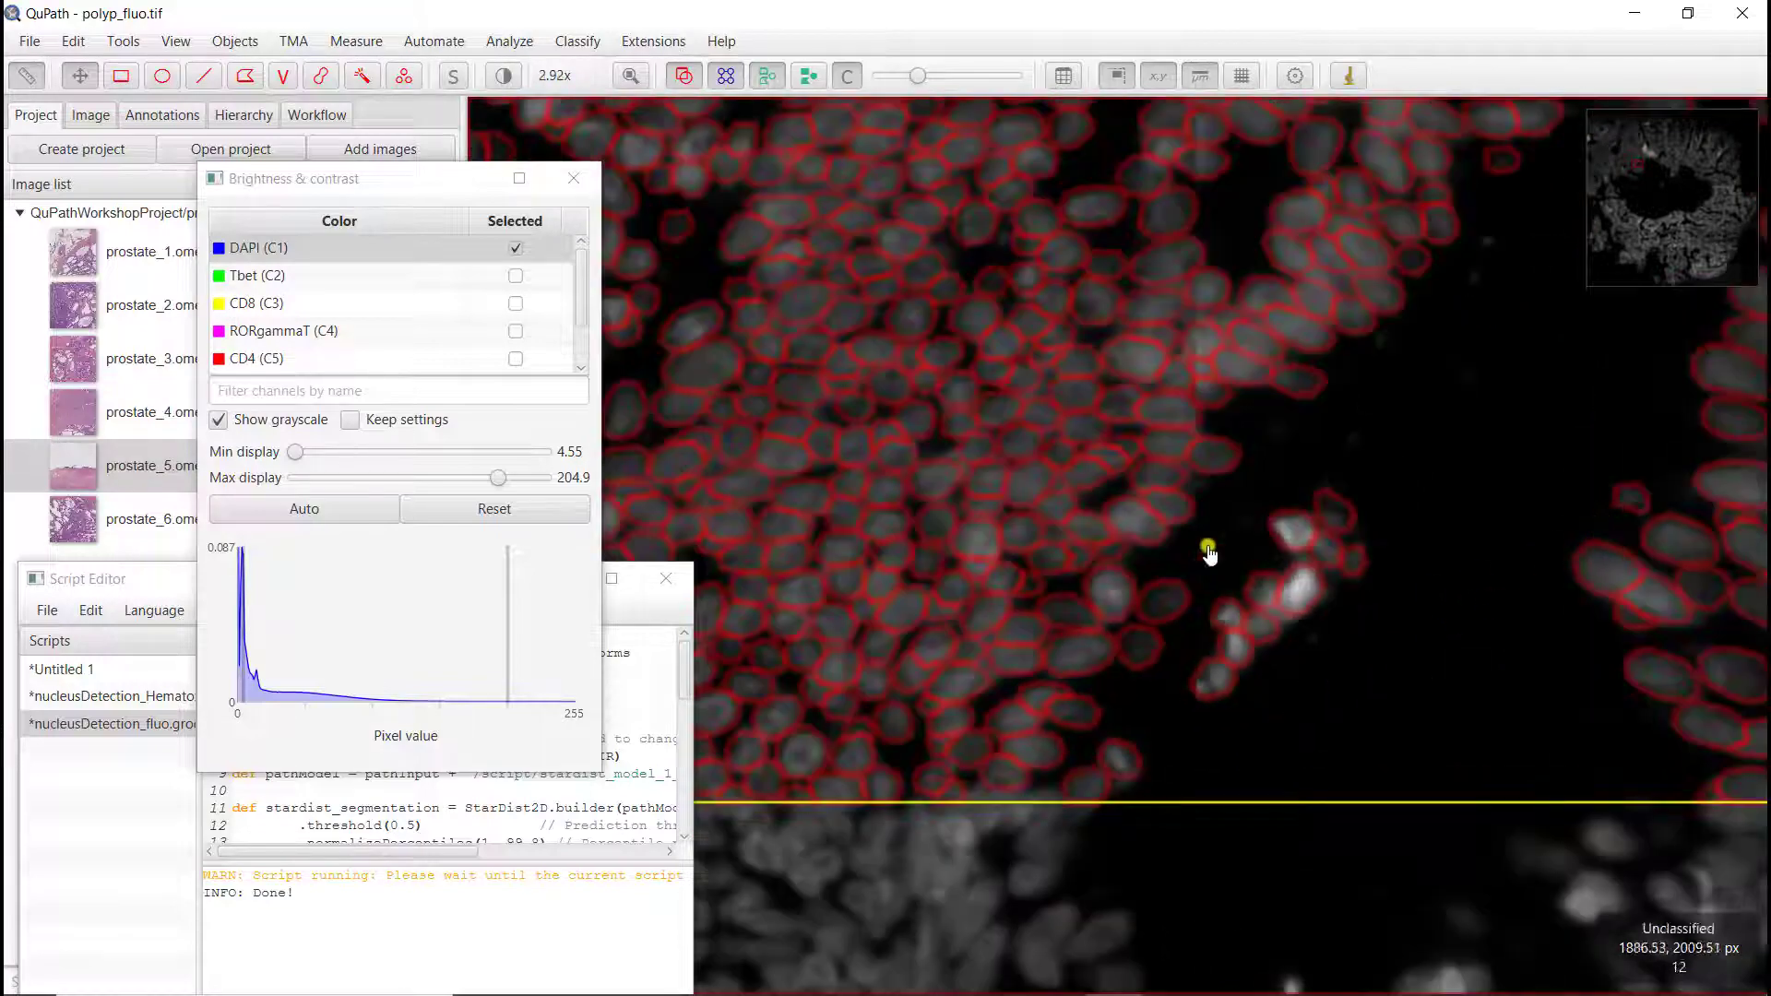
pyautogui.scroll(-5, 1140, 605)
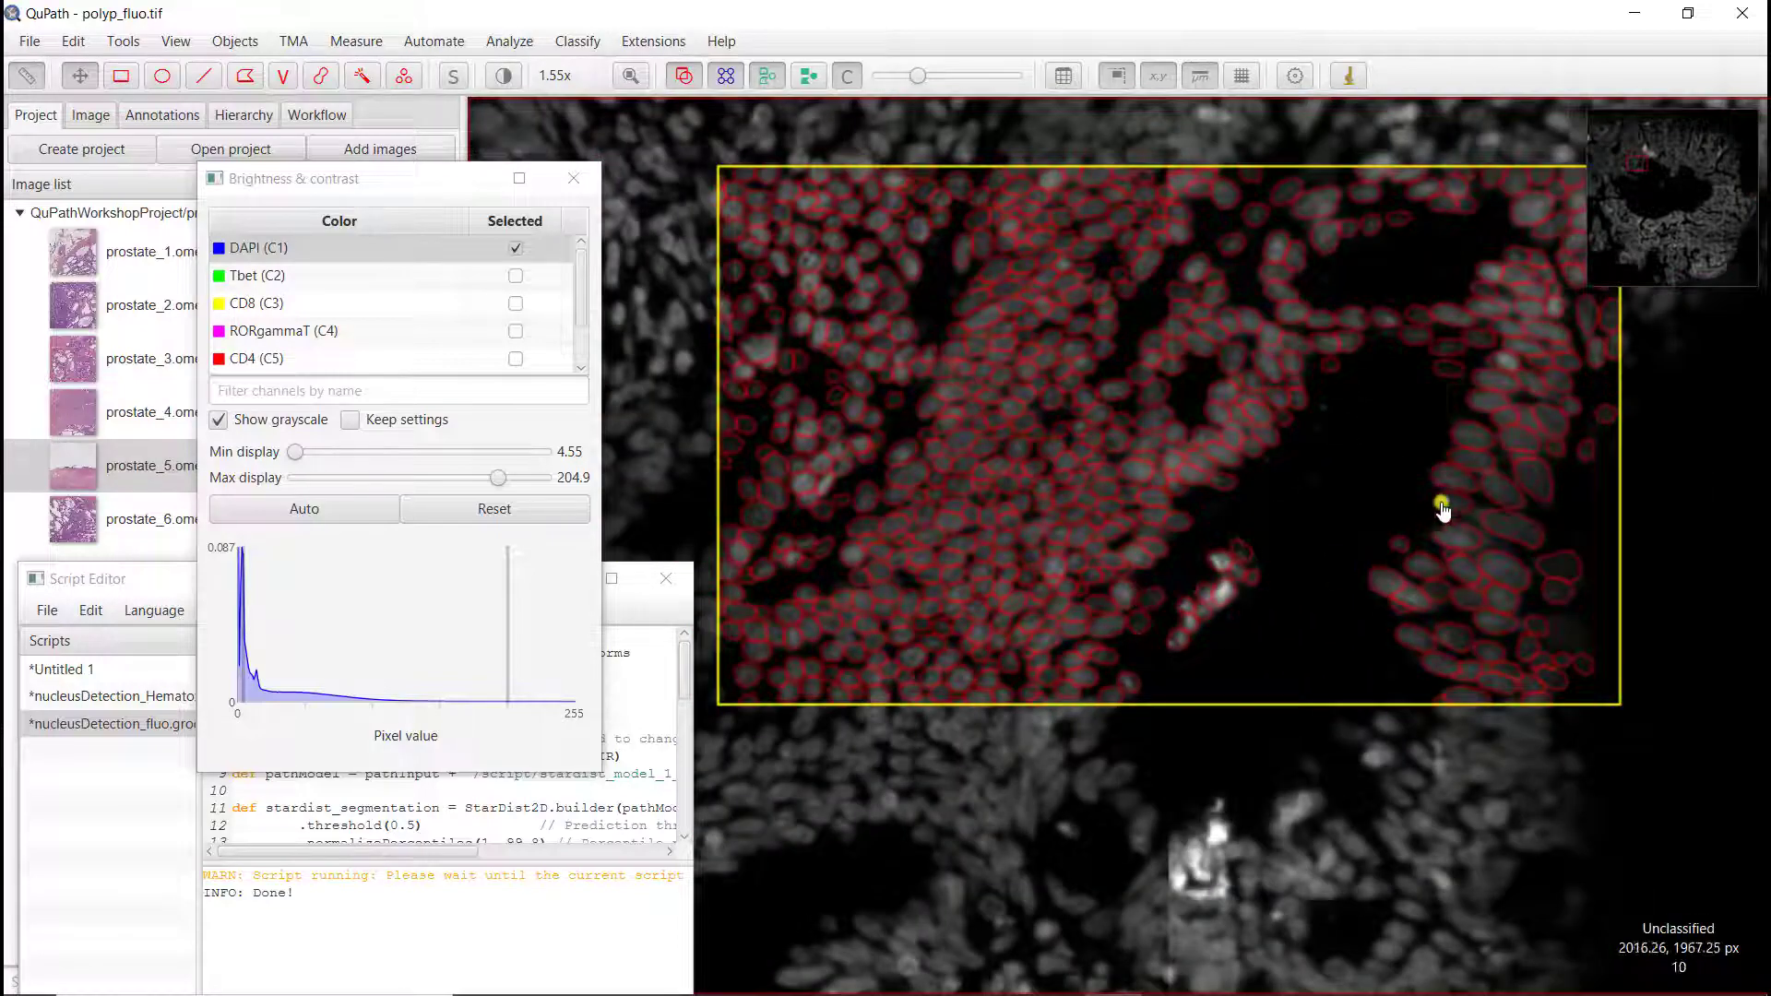
pyautogui.scroll(6, 1517, 563)
pyautogui.moveTo(1517, 563); pyautogui.dragTo(1366, 540)
pyautogui.scroll(-2, 1304, 591)
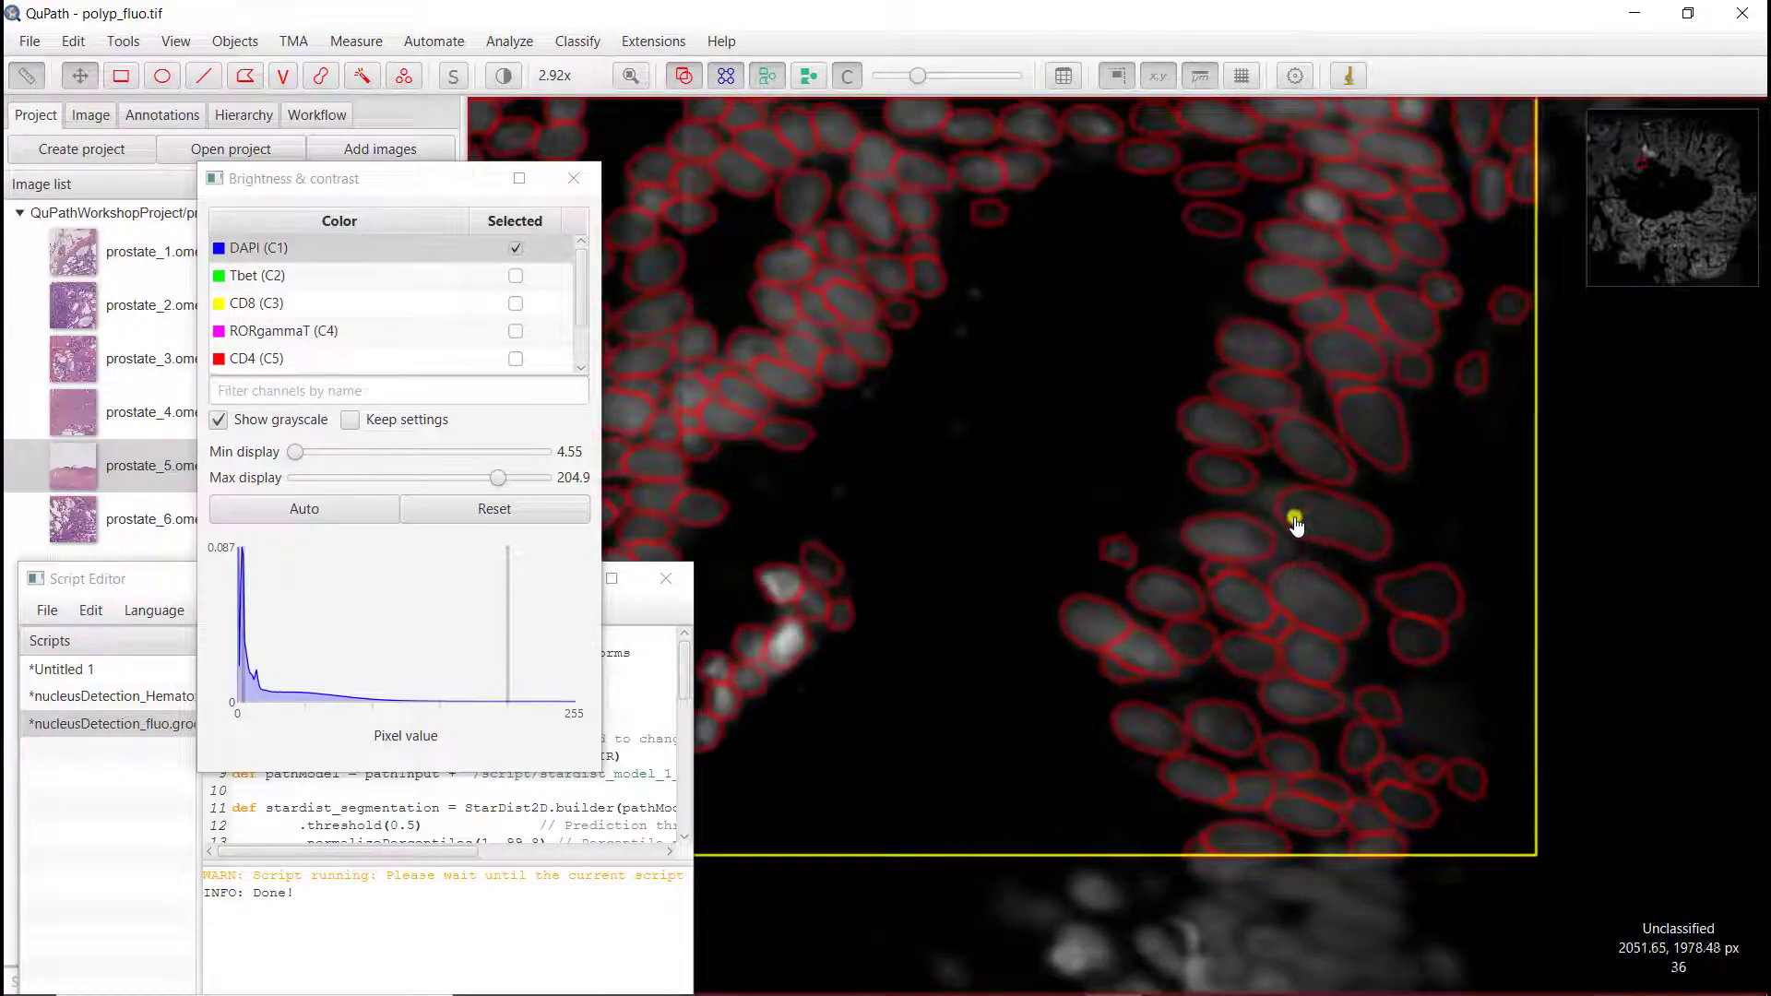
pyautogui.click(762, 77)
pyautogui.click(762, 78)
pyautogui.click(762, 77)
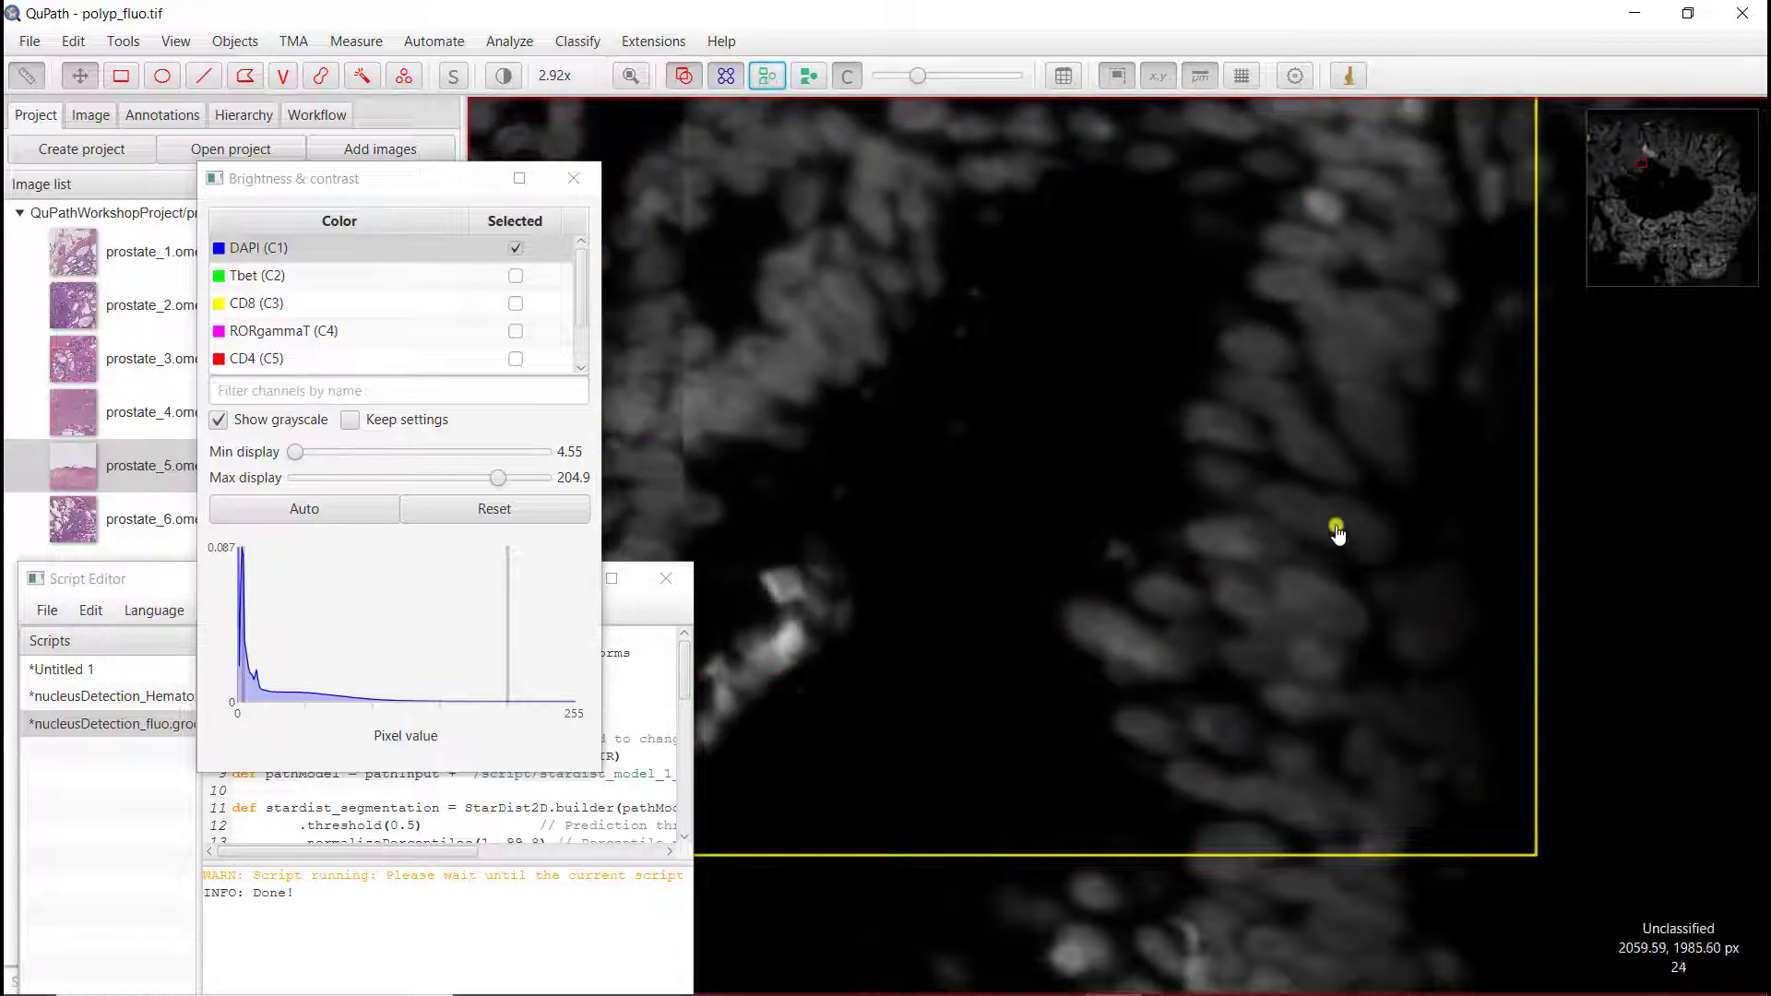
pyautogui.click(767, 77)
pyautogui.click(766, 77)
pyautogui.click(766, 77)
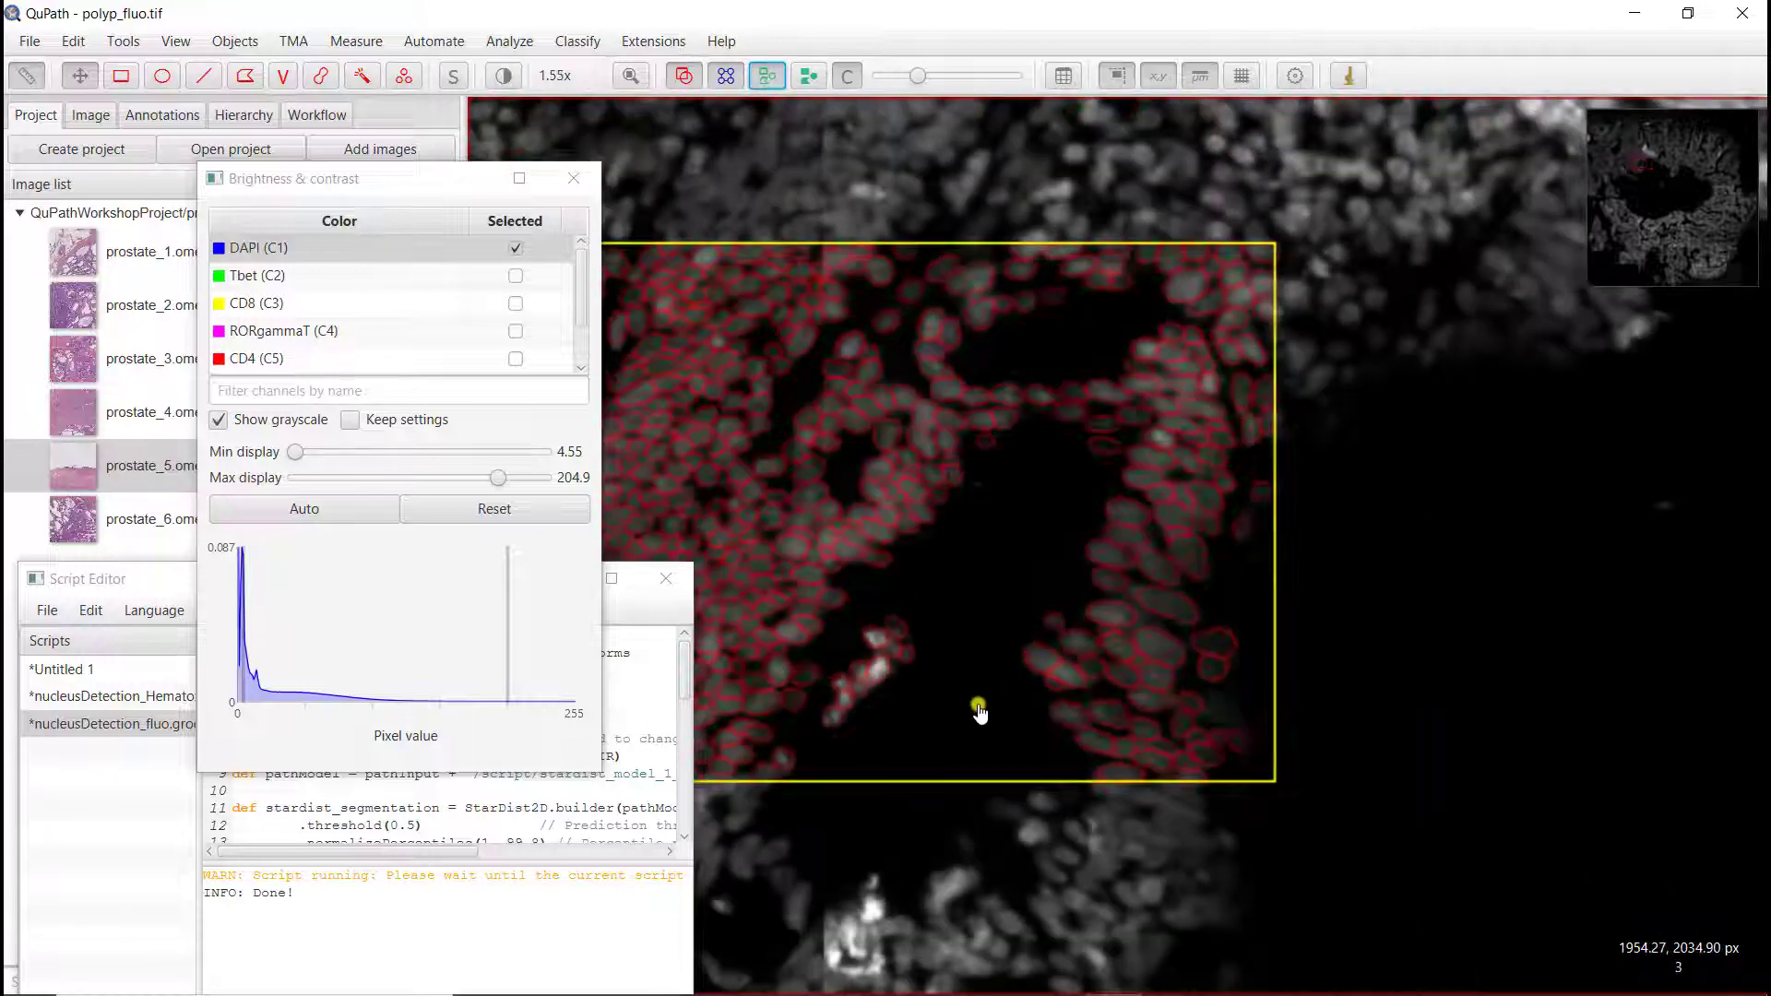
pyautogui.moveTo(949, 594); pyautogui.dragTo(1067, 573)
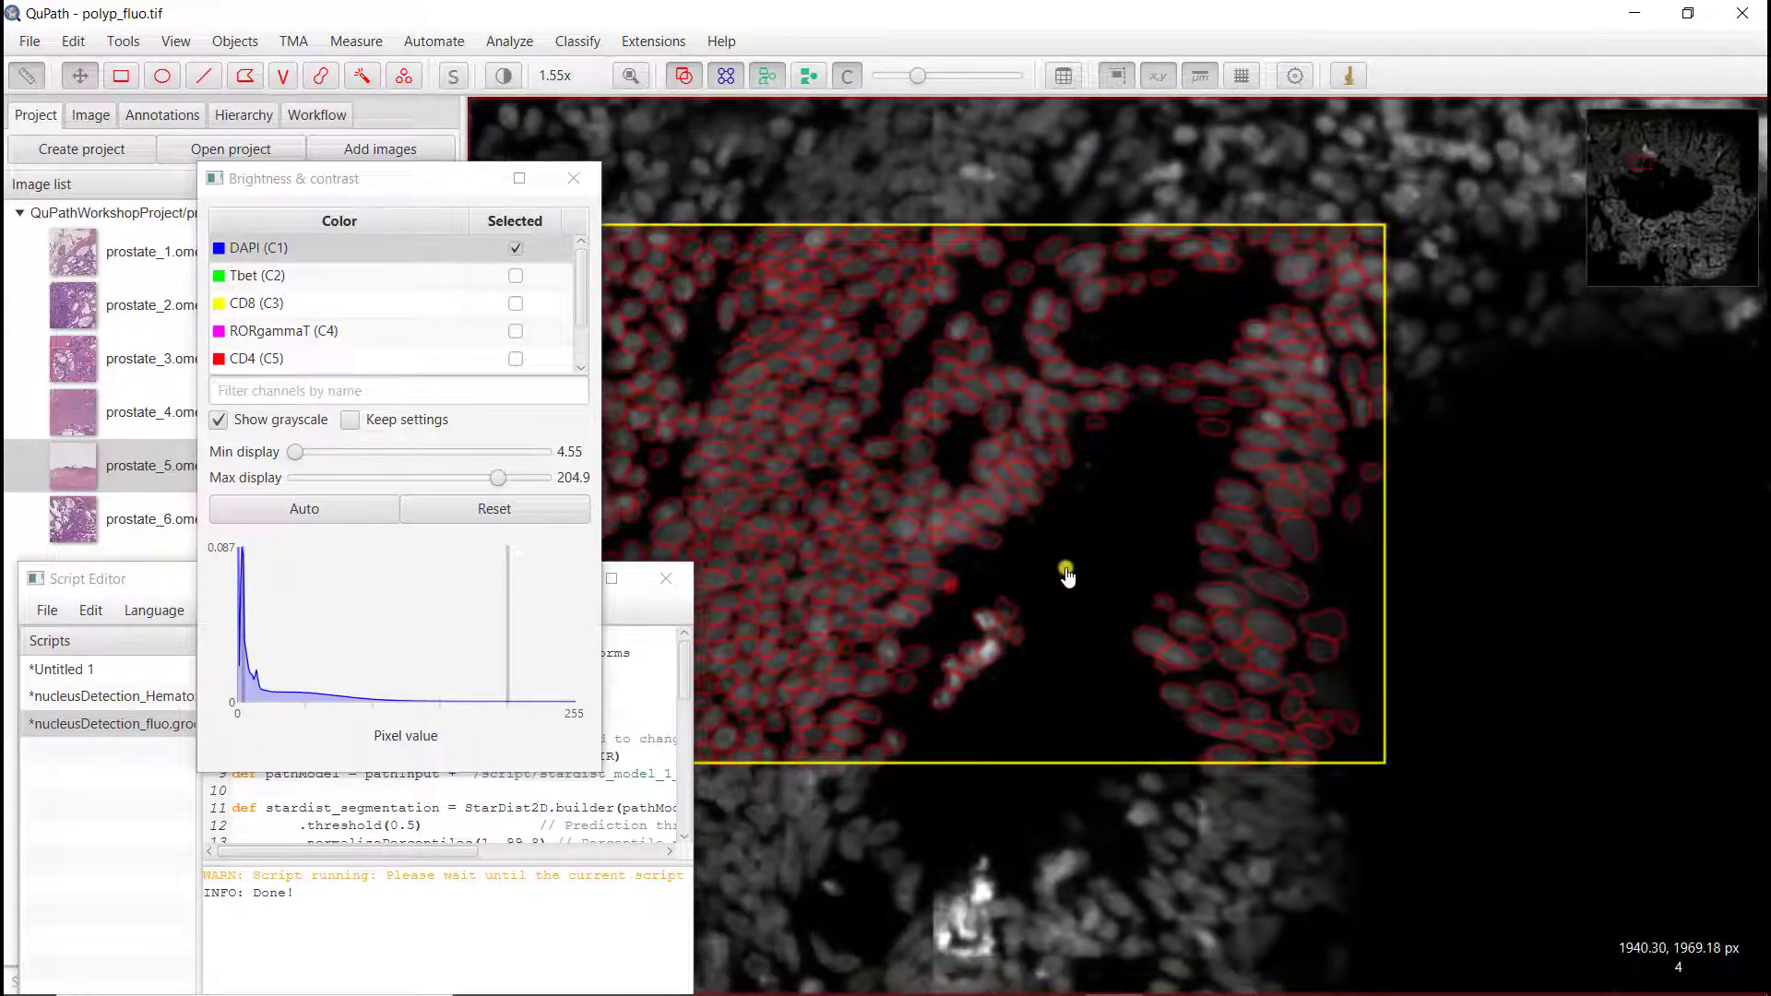
pyautogui.moveTo(1043, 680); pyautogui.dragTo(1254, 664)
pyautogui.scroll(-3, 1060, 637)
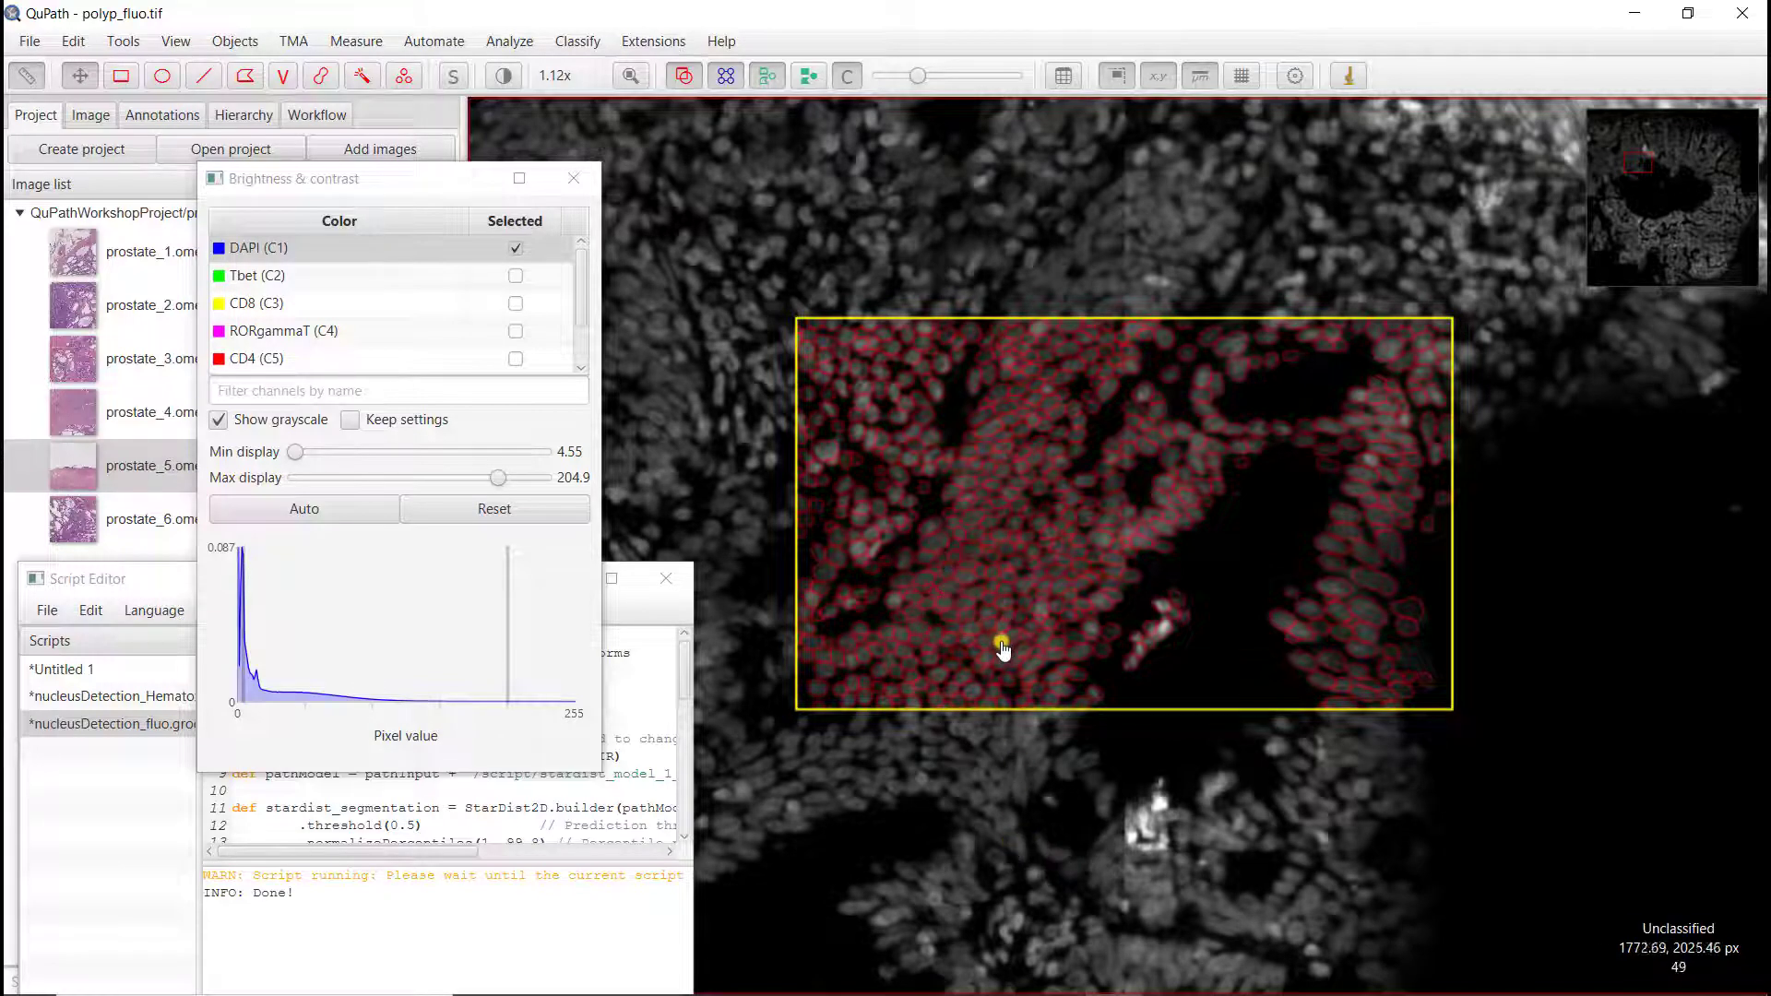
# Step: Change .pixelSize to 0.5, run the script, and inspect the resulting detections
pyautogui.click(645, 791)
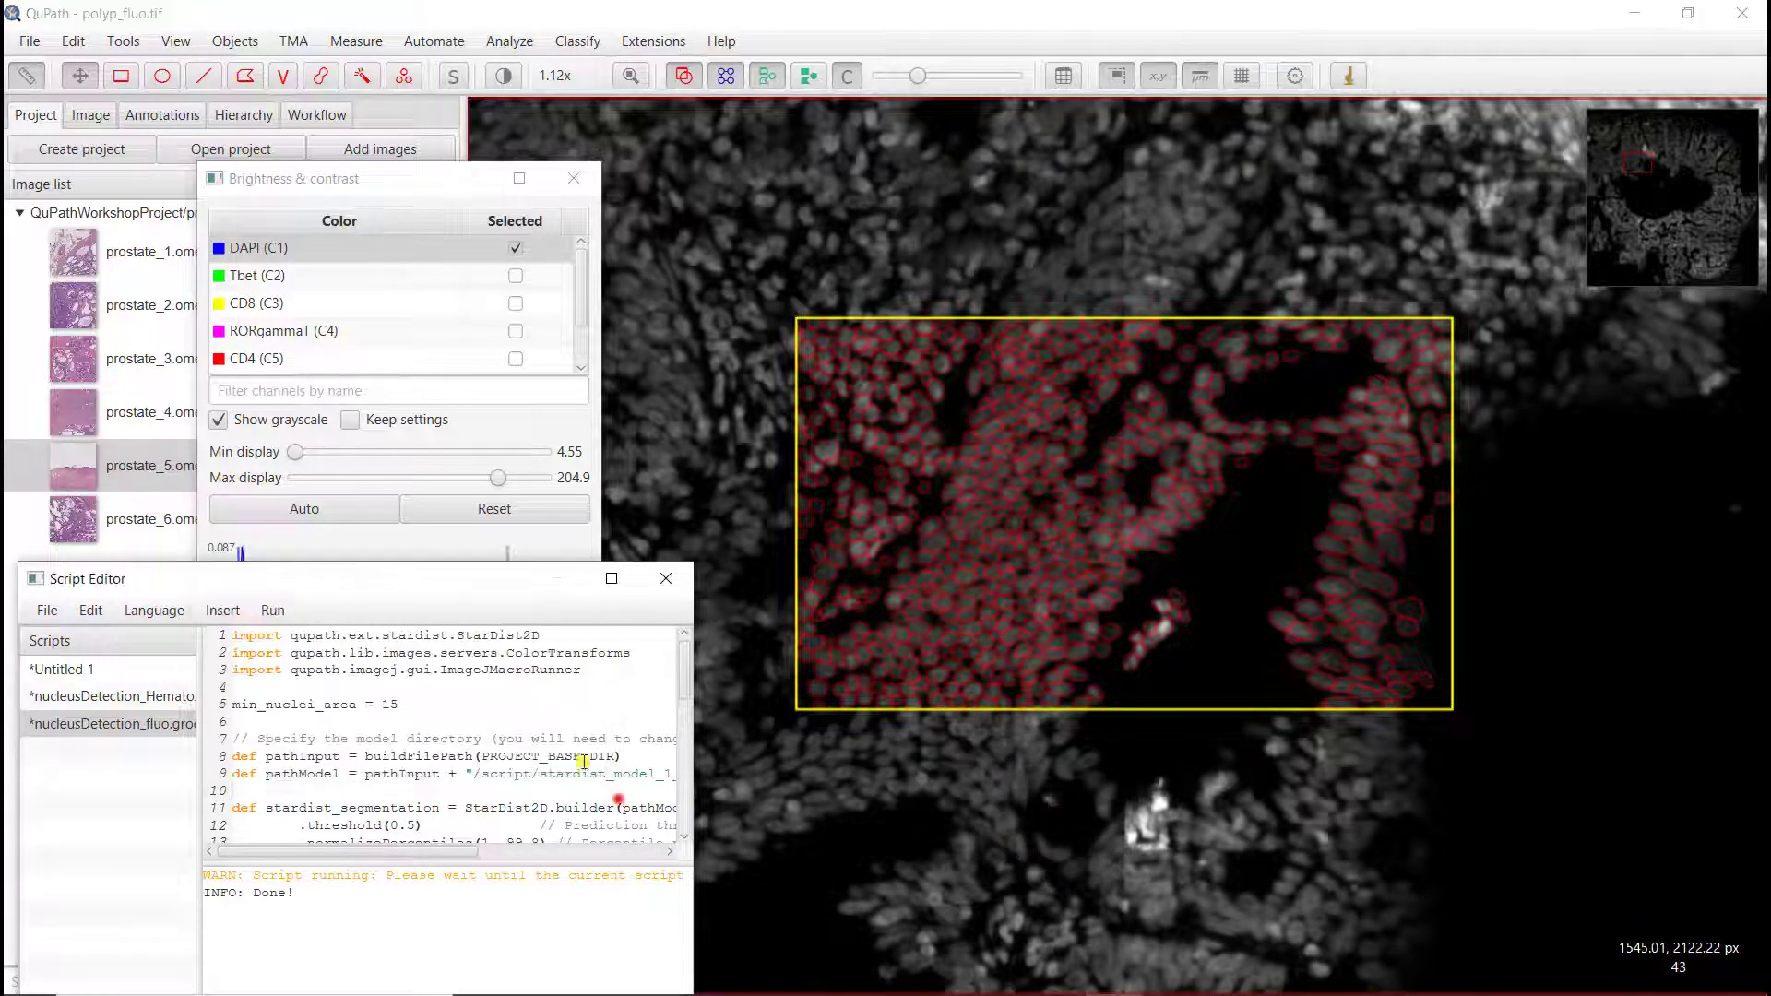
pyautogui.moveTo(421, 577); pyautogui.dragTo(438, 423)
pyautogui.scroll(-2, 356, 613)
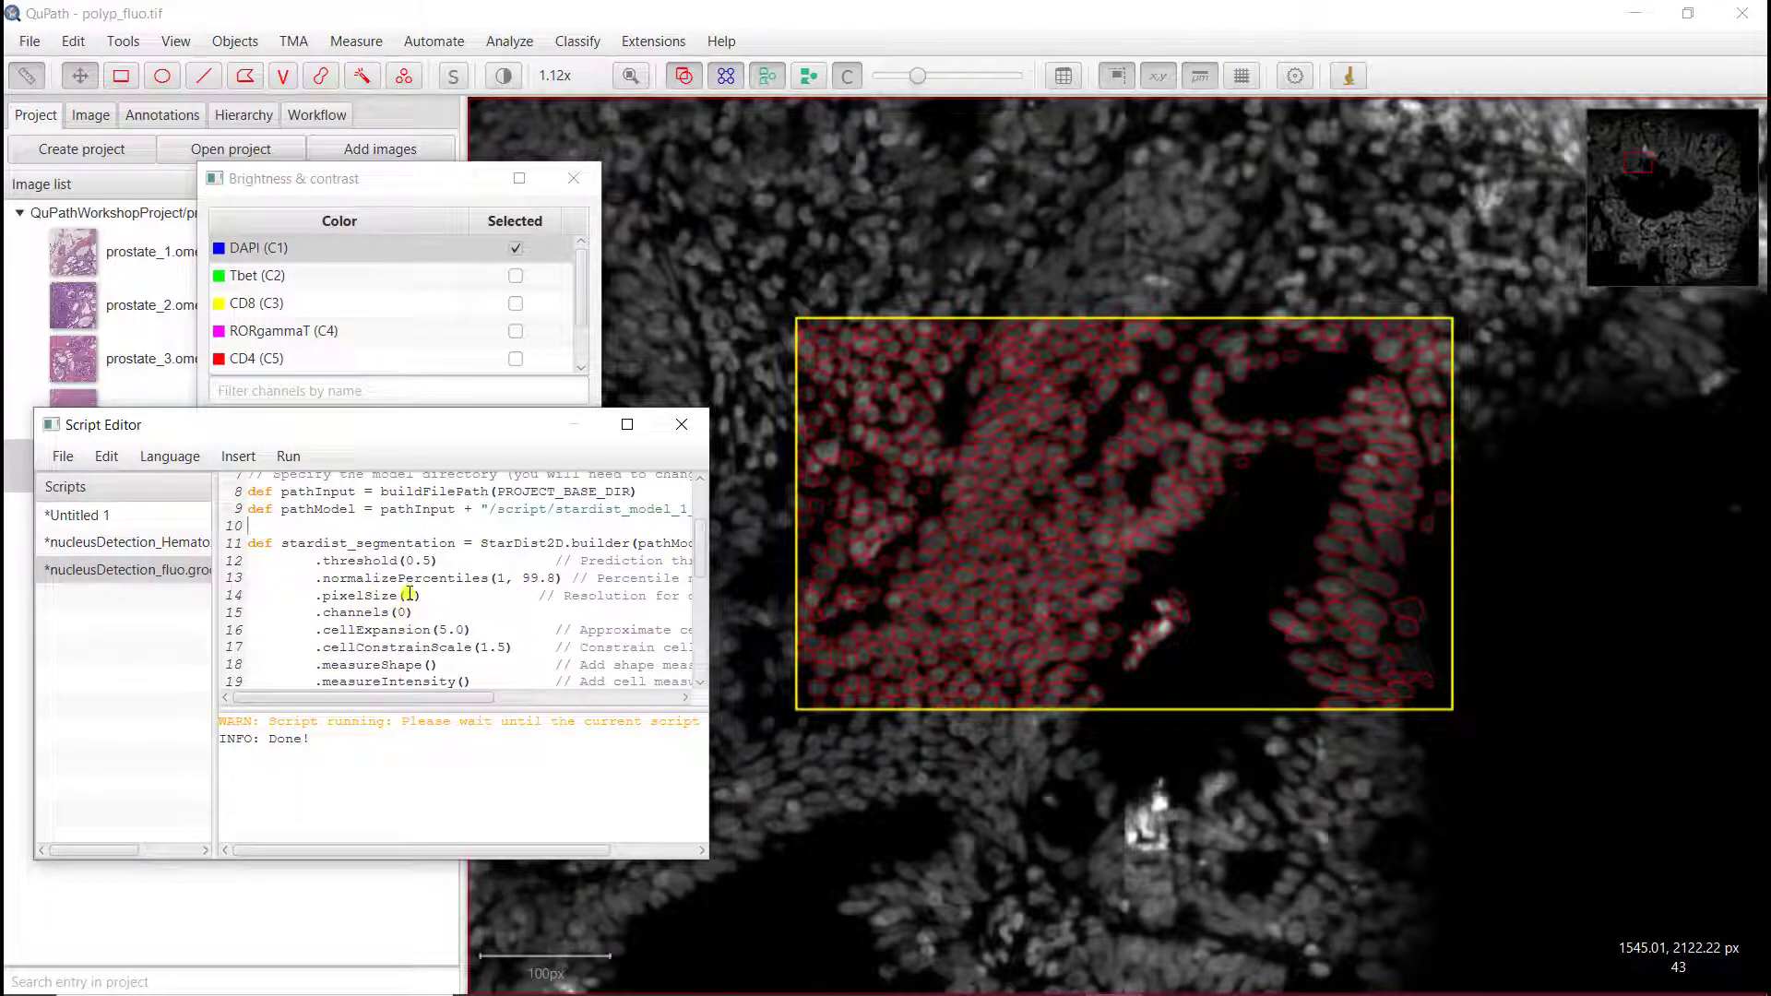
pyautogui.write('0.5')
pyautogui.hotkey('ctrl', 'r')
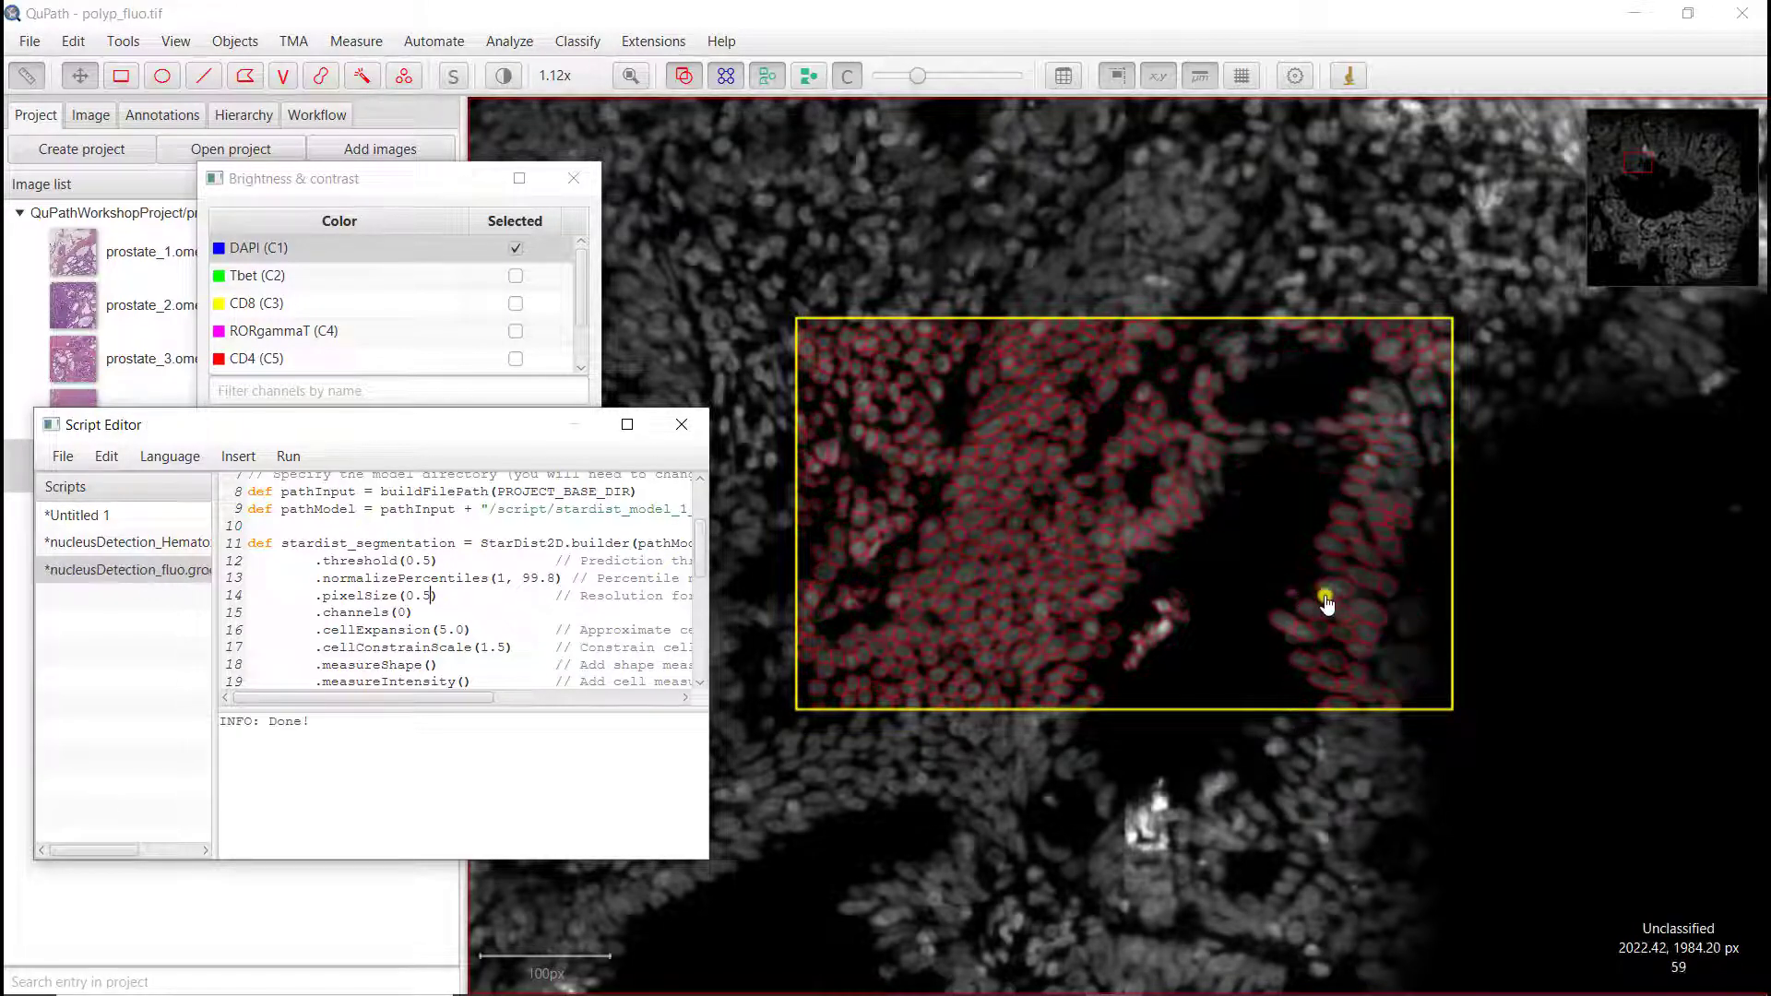
pyautogui.scroll(2, 1388, 588)
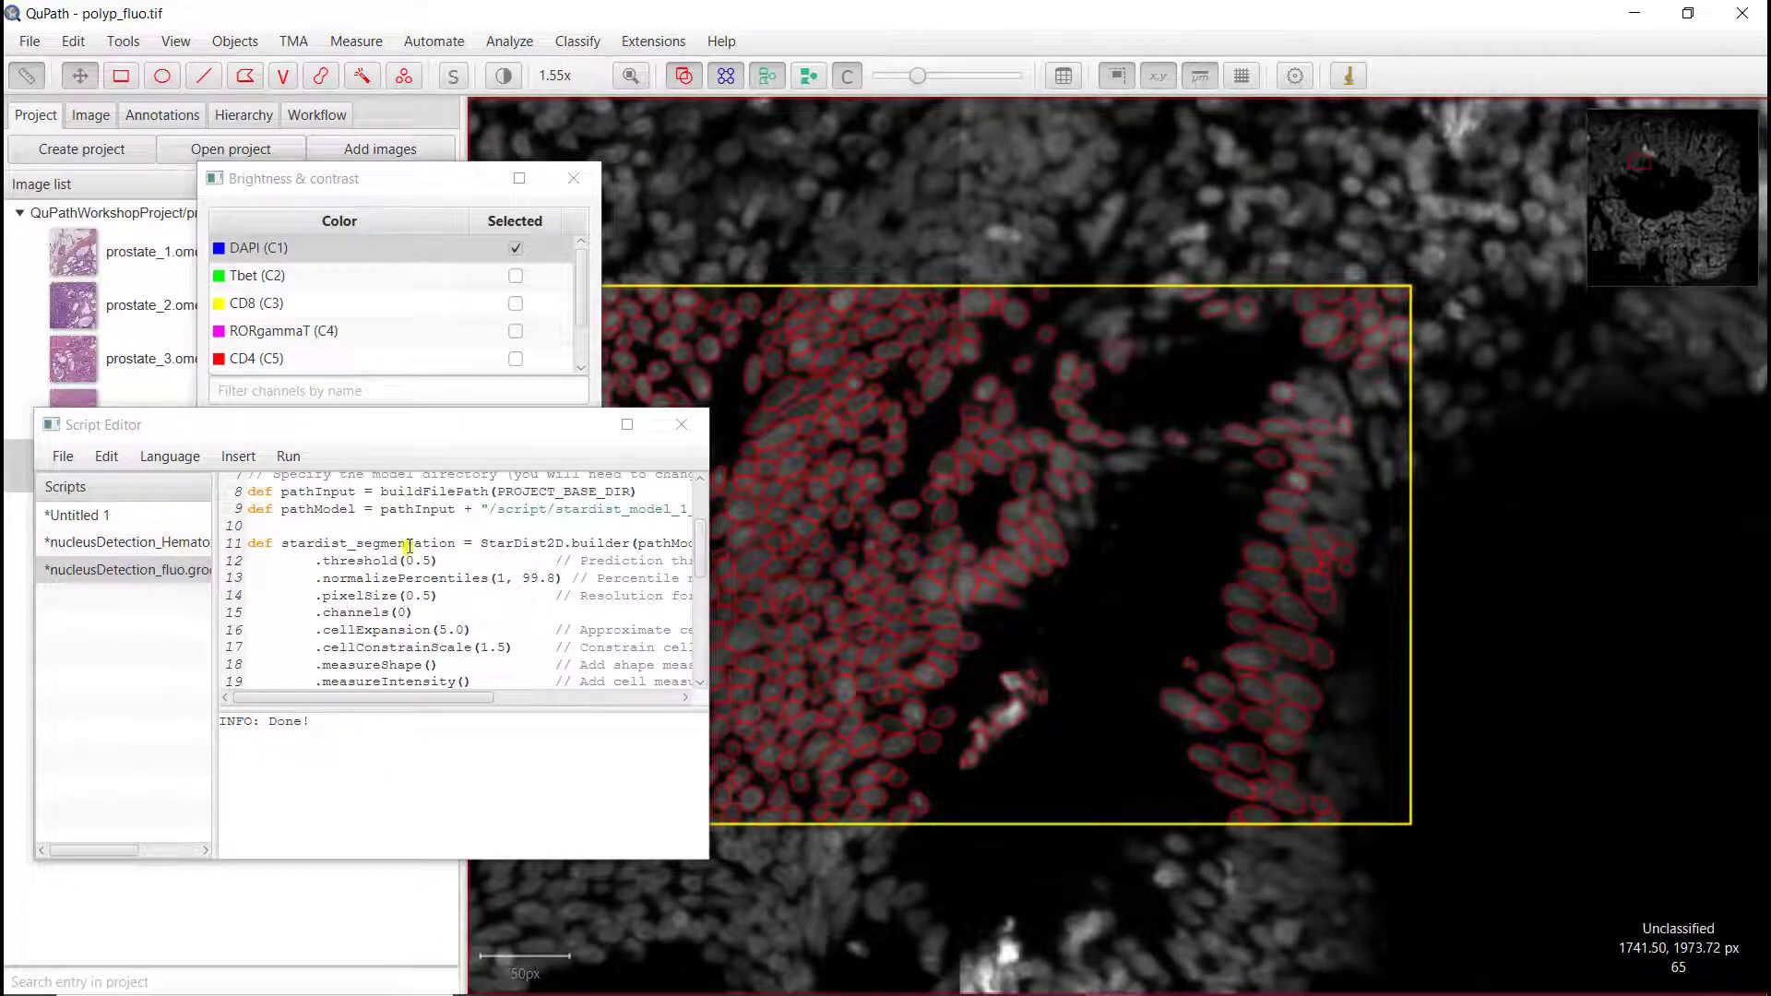
pyautogui.moveTo(1131, 644); pyautogui.dragTo(1311, 593)
pyautogui.scroll(3, 1010, 653)
pyautogui.scroll(3, 1006, 641)
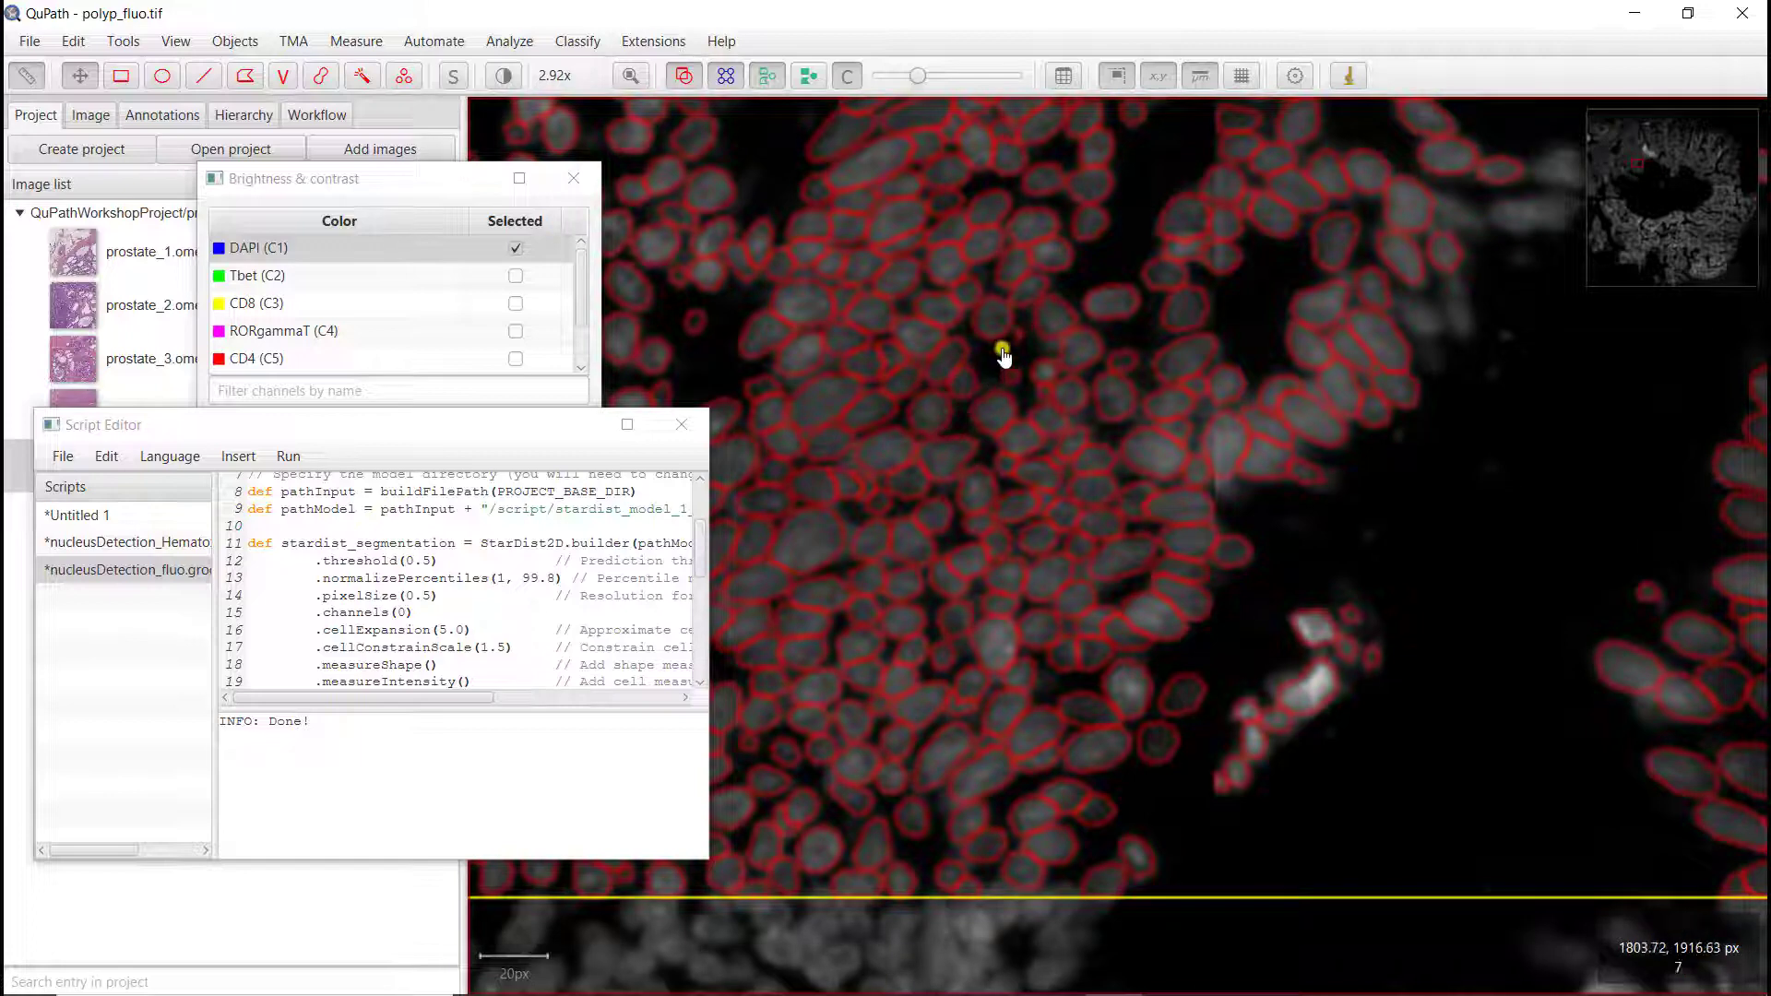
# Step: Restore .pixelSize(1) on line 14 and rerun the script
pyautogui.click(419, 596)
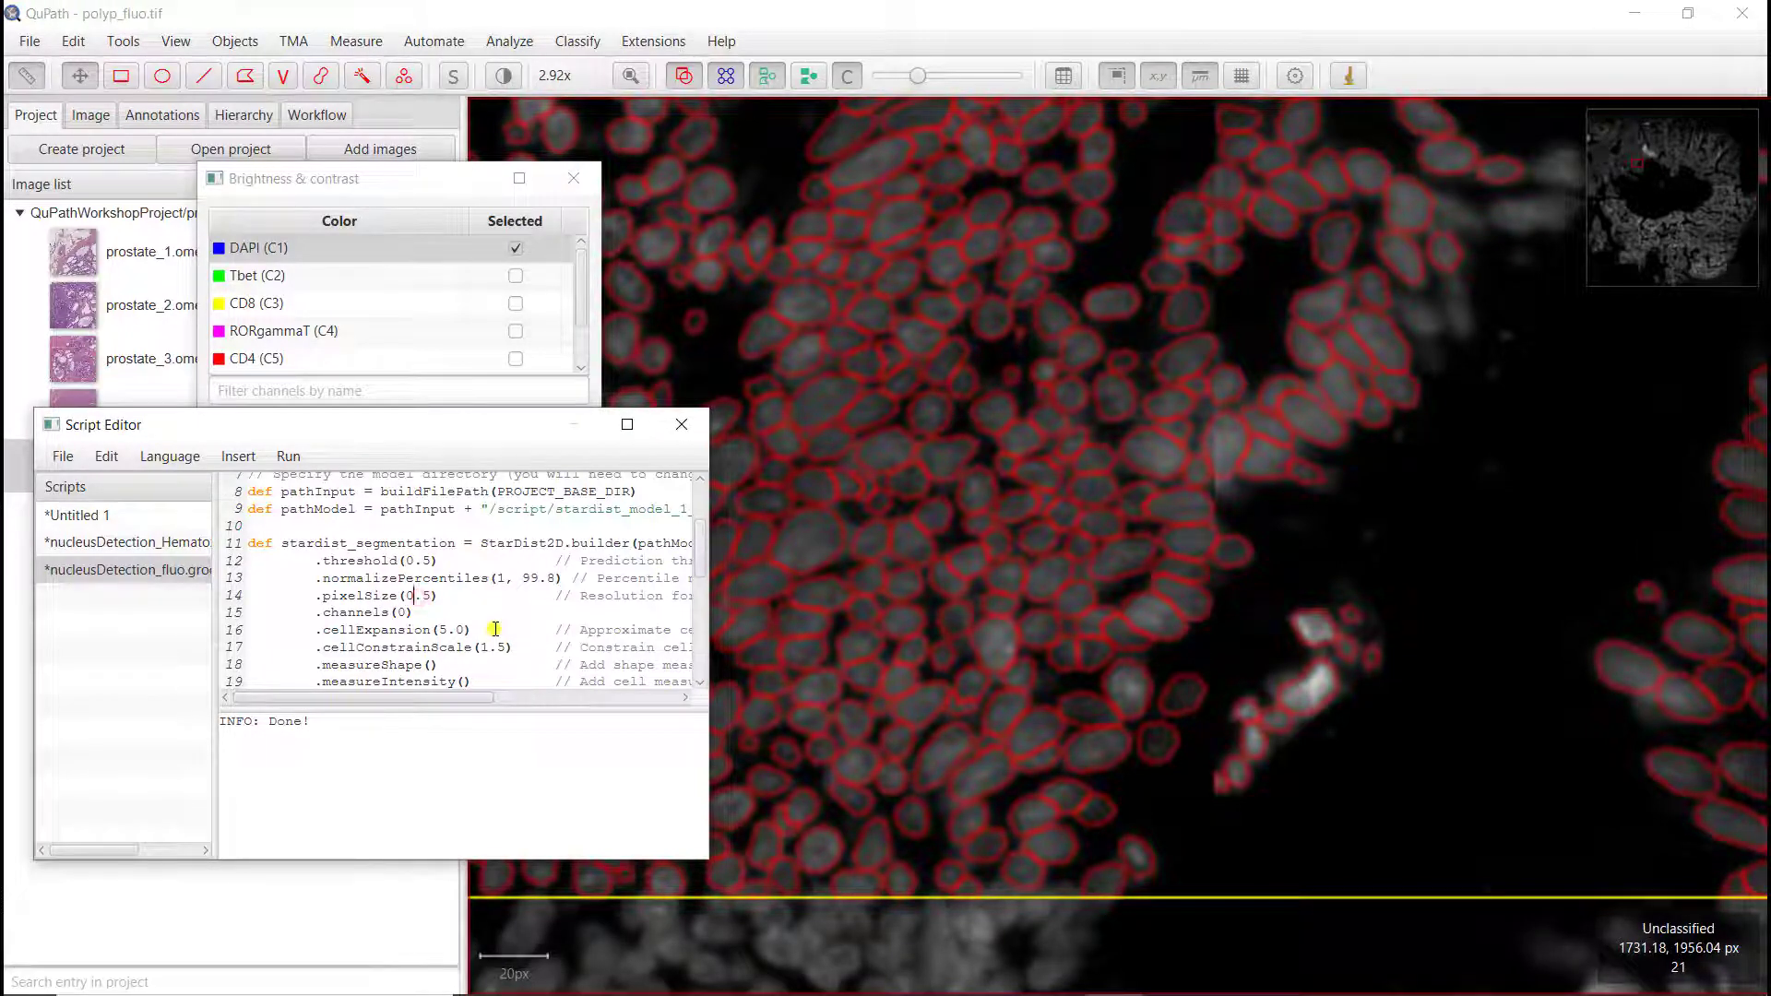
pyautogui.press('BackSpace')
pyautogui.write('1')
pyautogui.hotkey('ctrl', 'r')
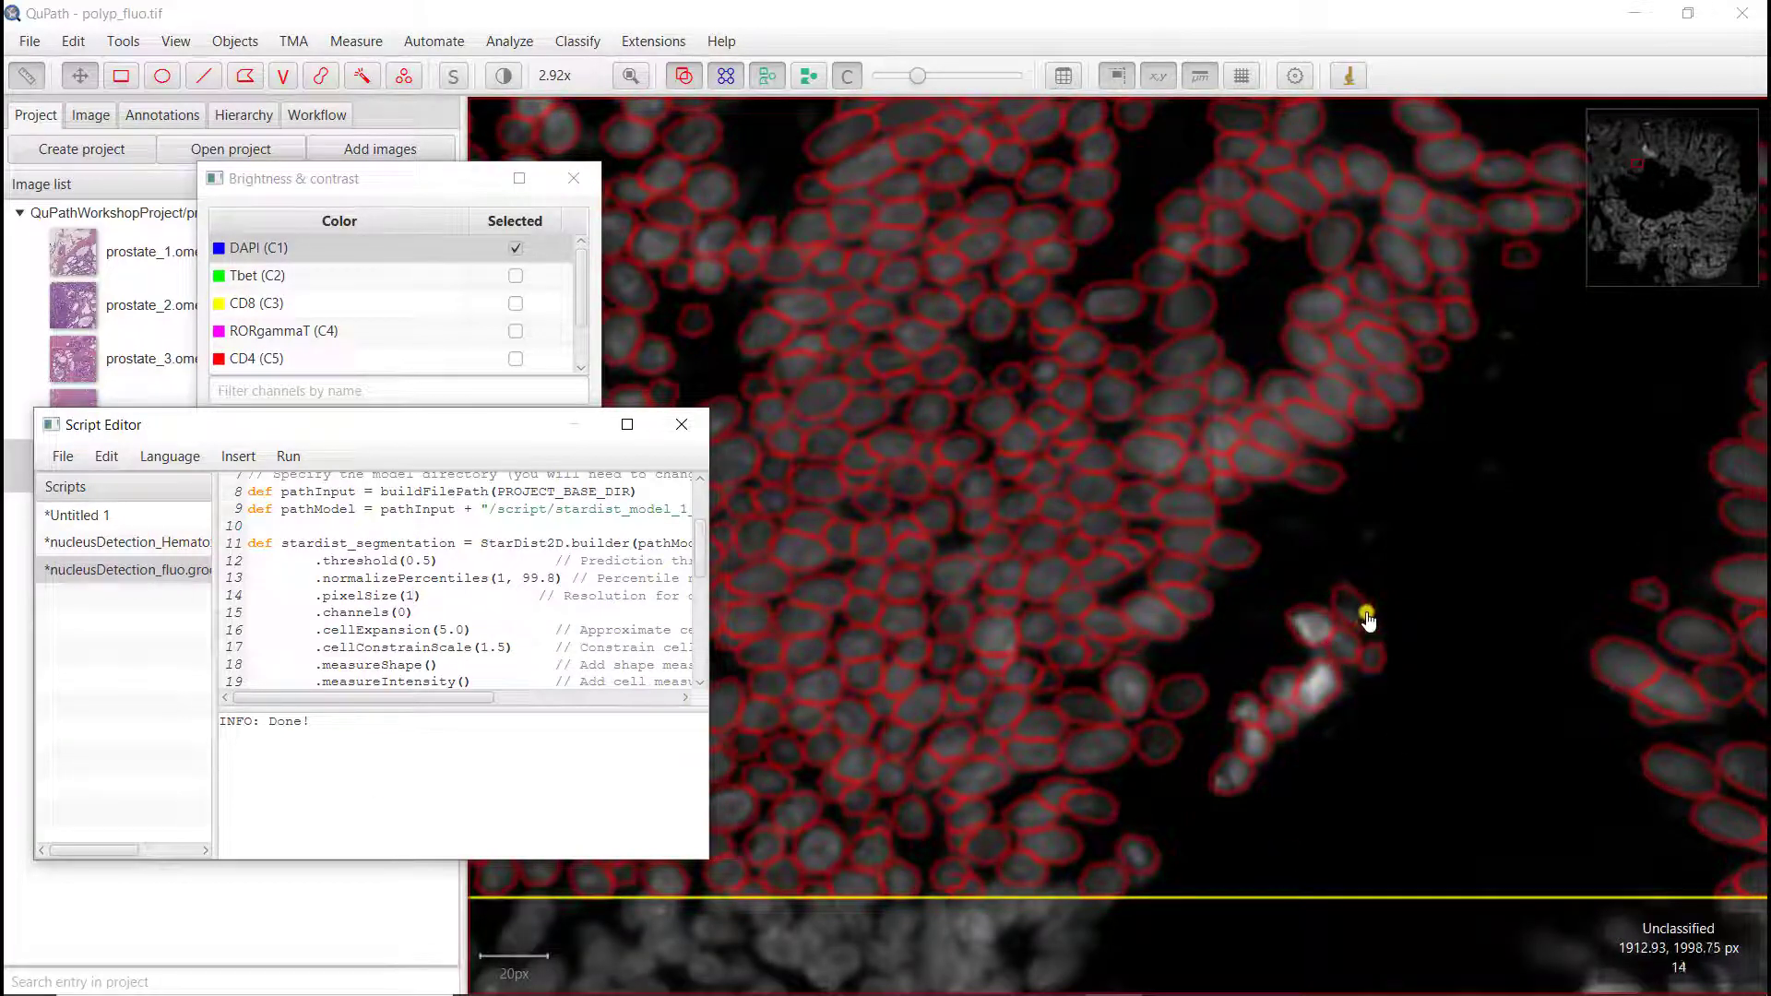
# Step: Set .pixelSize to 5 and run the script, producing coarse blob outlines
pyautogui.scroll(-2, 1302, 566)
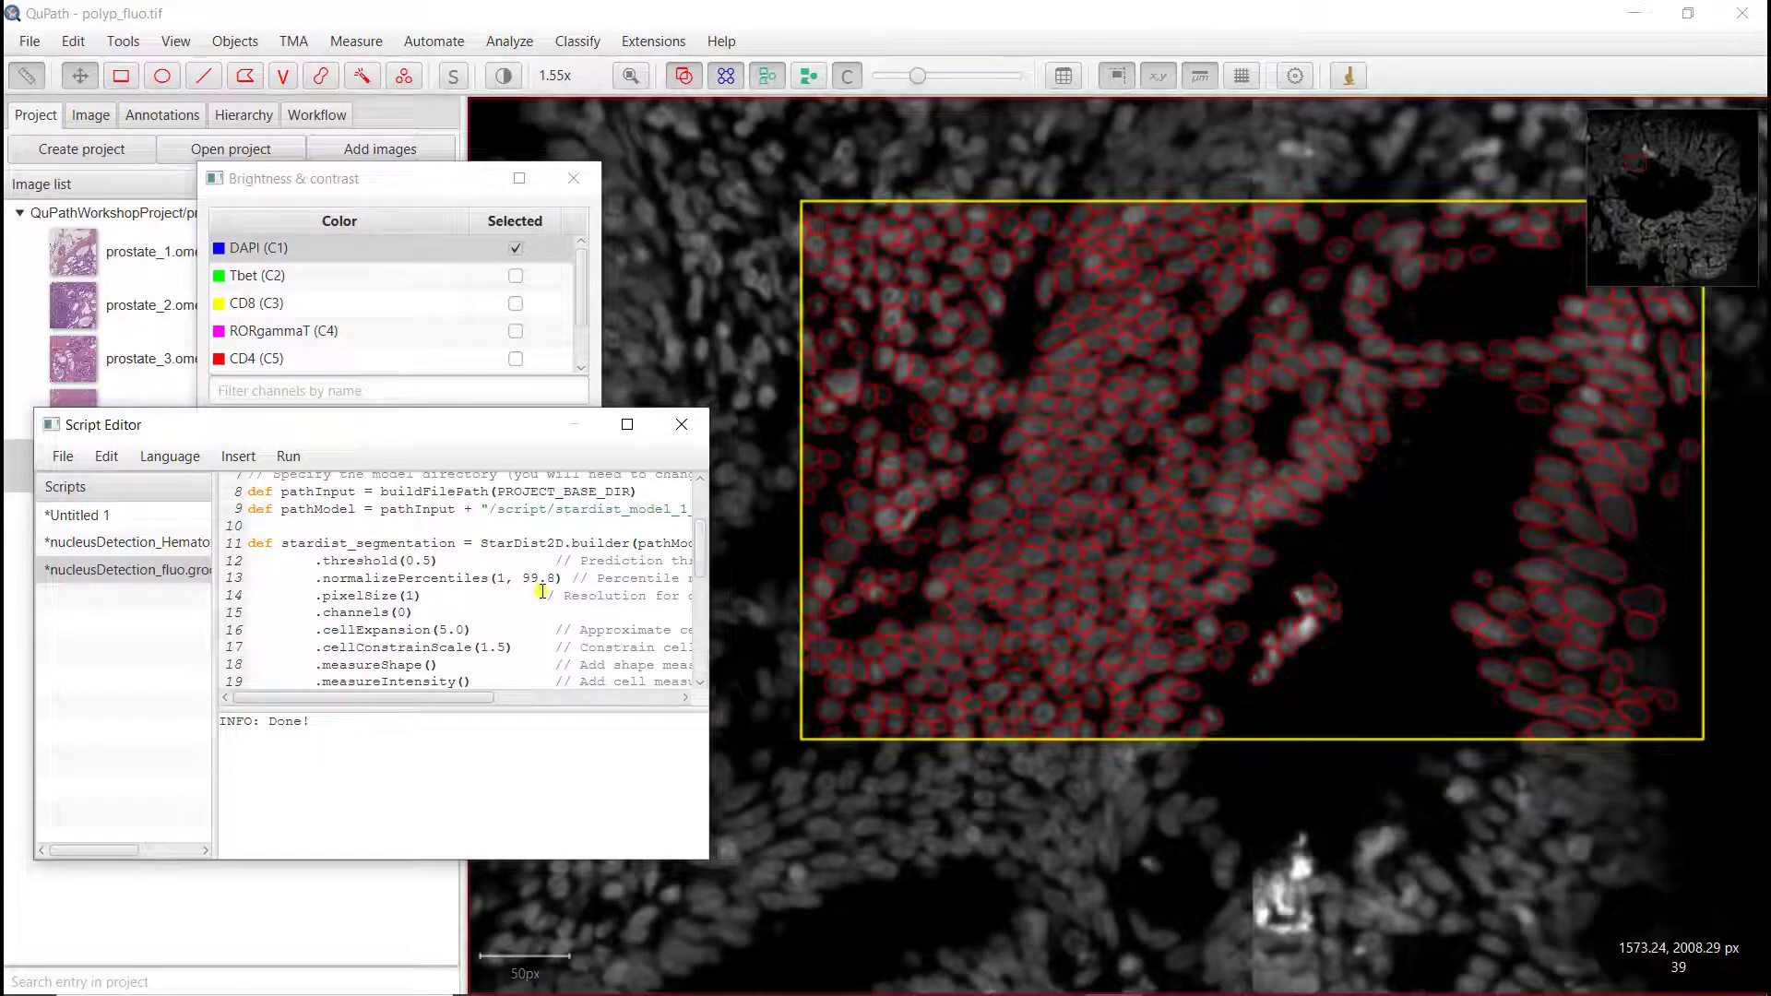
pyautogui.press('BackSpace')
pyautogui.write('5')
pyautogui.hotkey('ctrl', 'r')
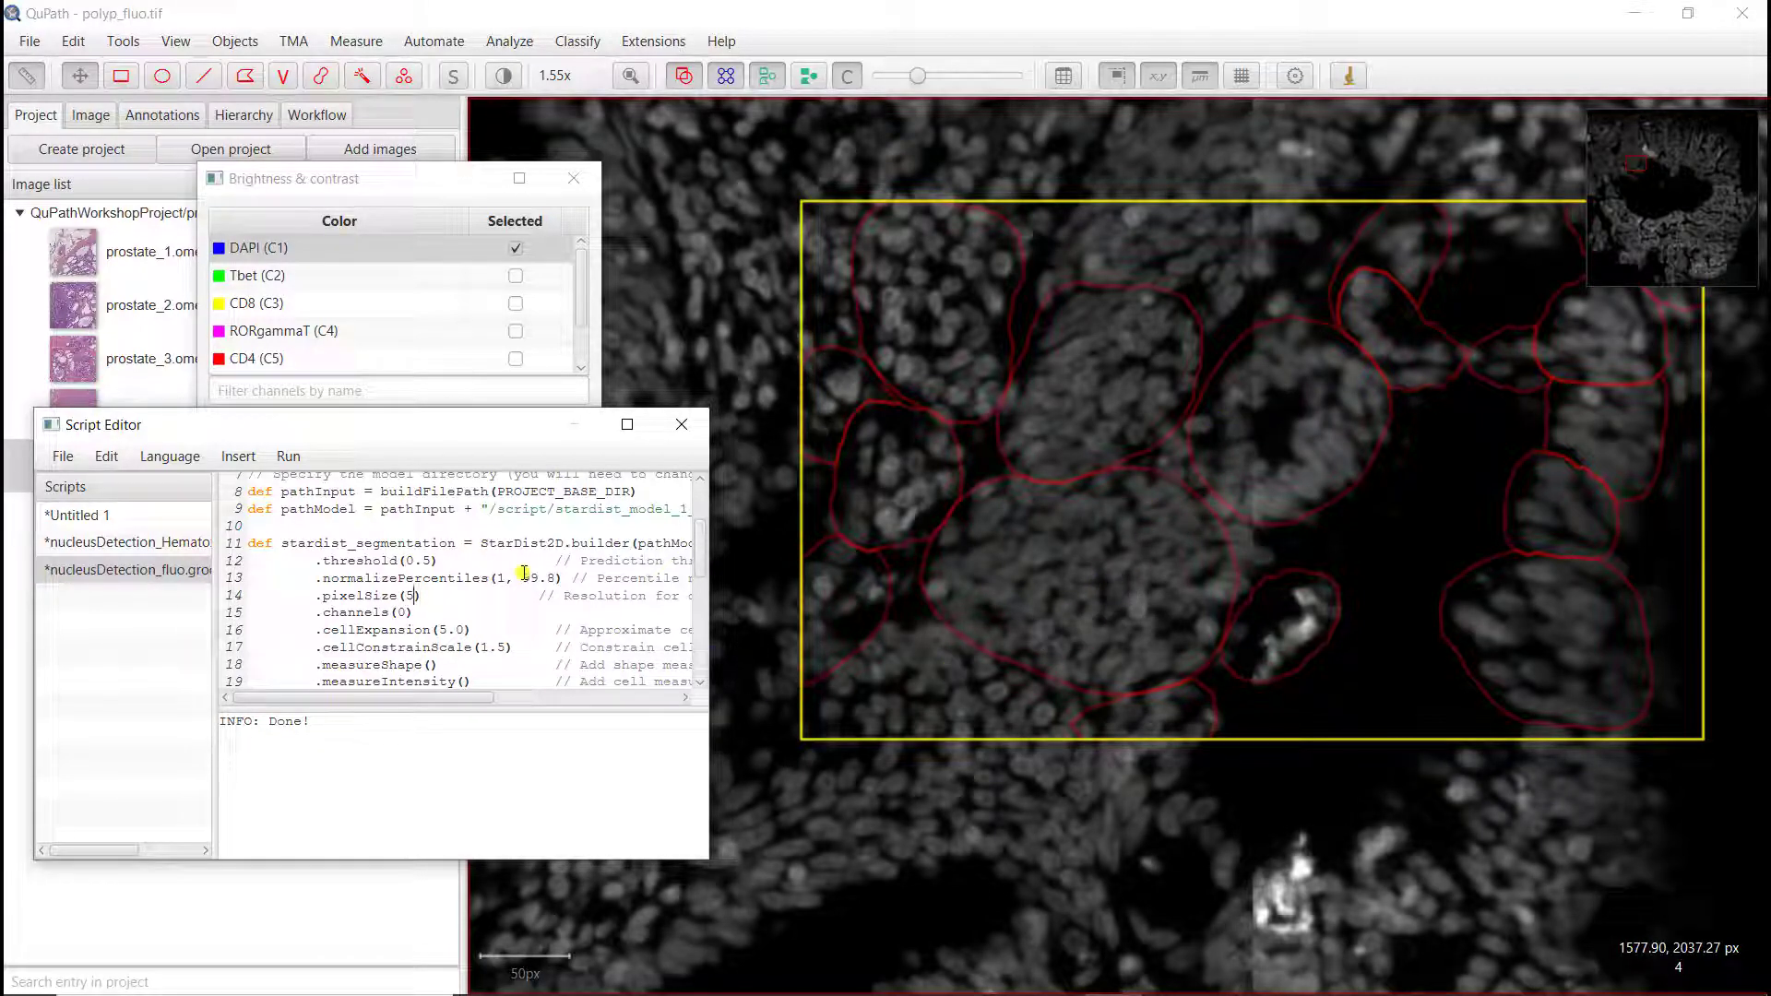
# Step: Return .pixelSize to 1, rerun detection, and view the refreshed outlines
pyautogui.press('BackSpace')
pyautogui.hotkey('ctrl', 'r')
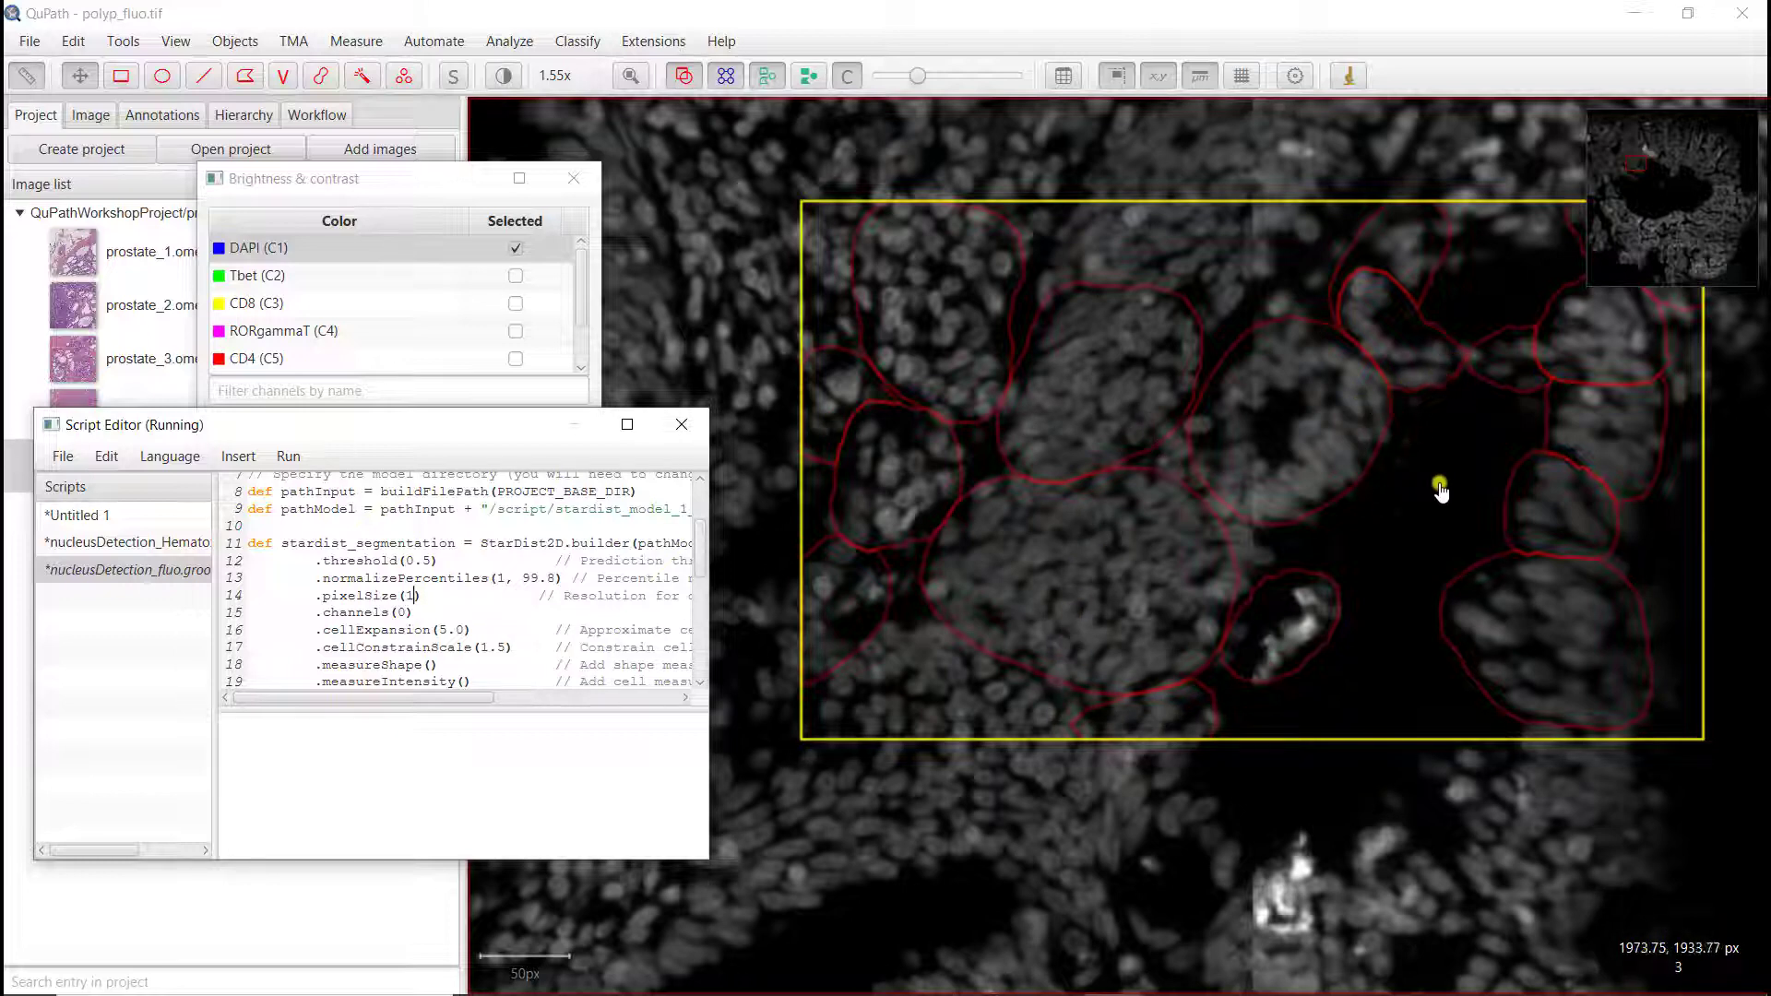
pyautogui.moveTo(1475, 462); pyautogui.dragTo(1399, 523)
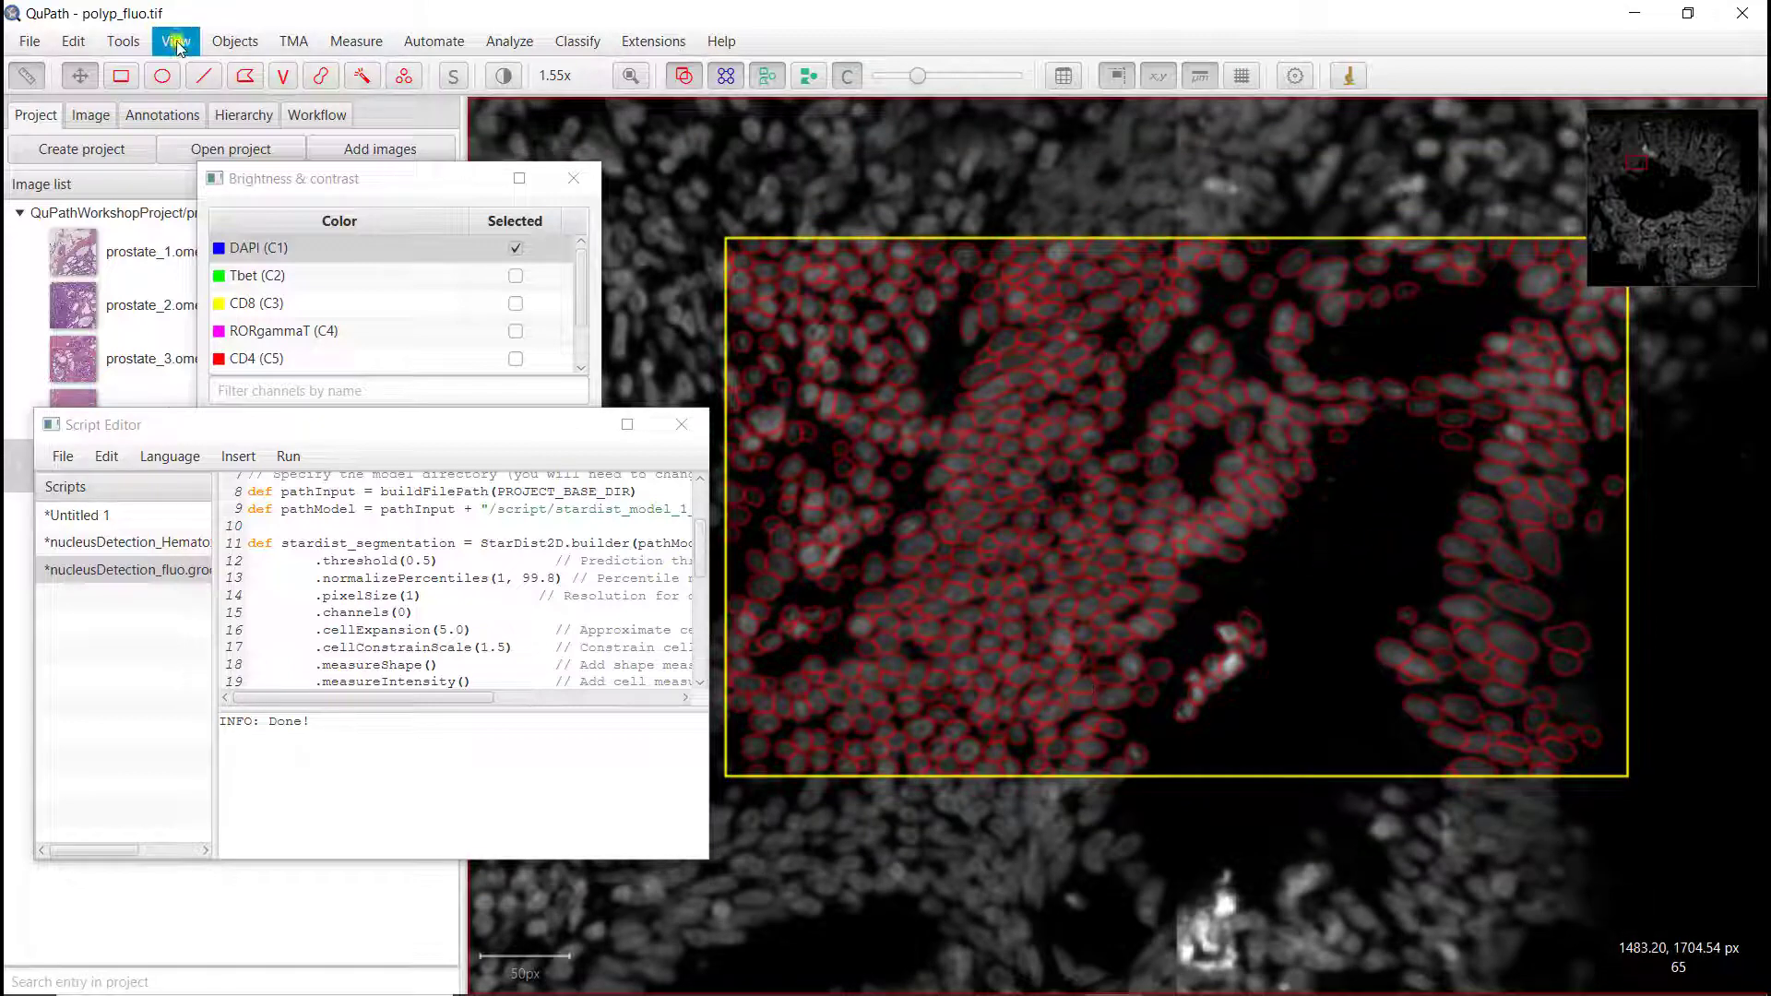
# Step: Set Cell display to Nuclei & cell boundaries and readjust the overlay opacity partway
pyautogui.click(125, 41)
pyautogui.click(151, 46)
pyautogui.click(171, 42)
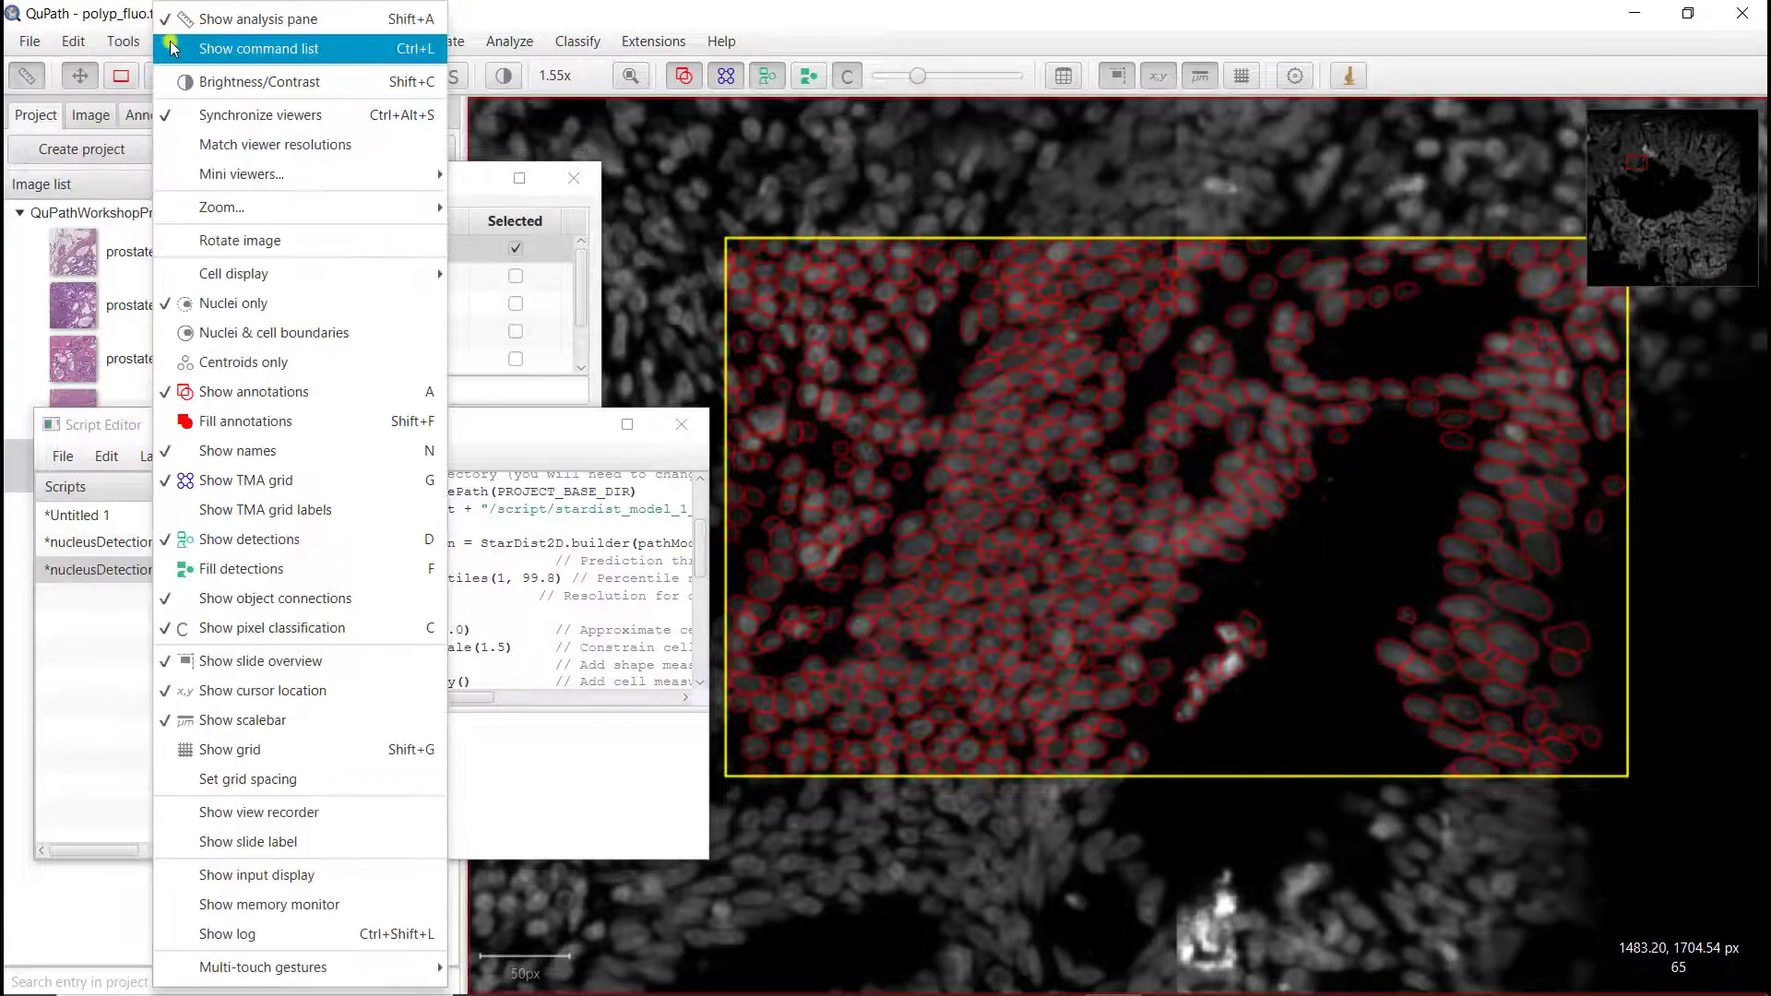
pyautogui.click(269, 329)
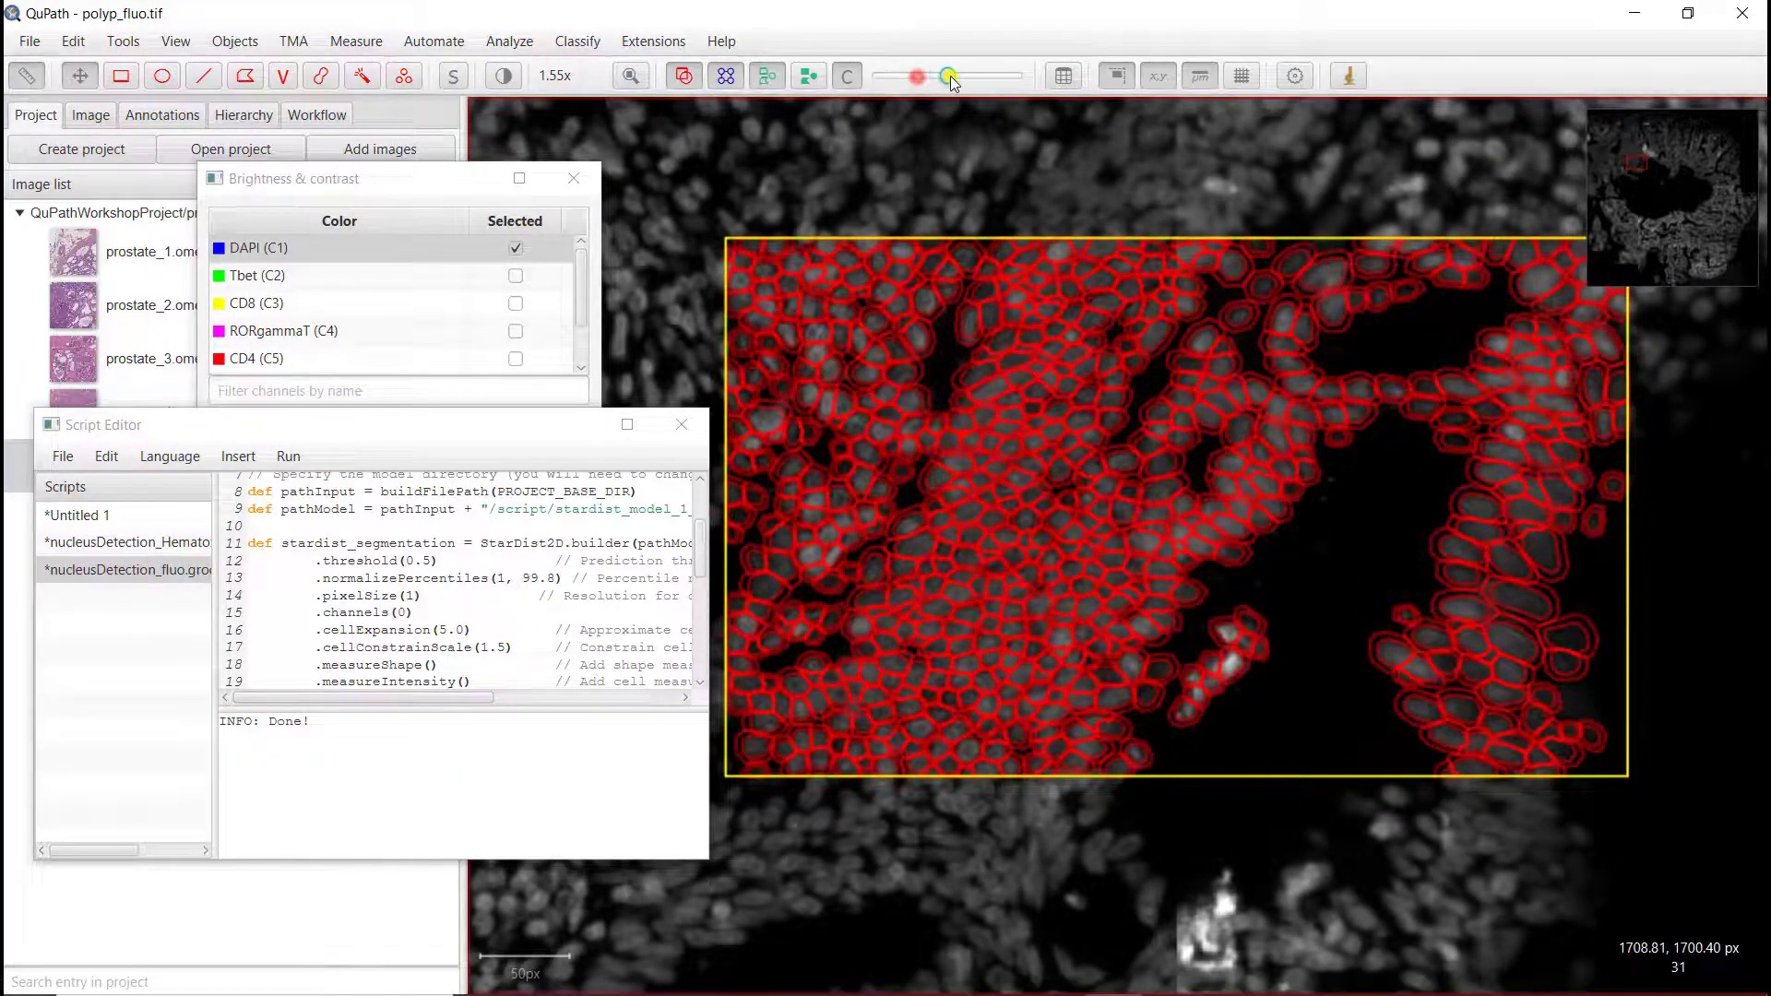
pyautogui.moveTo(927, 75); pyautogui.dragTo(1018, 74)
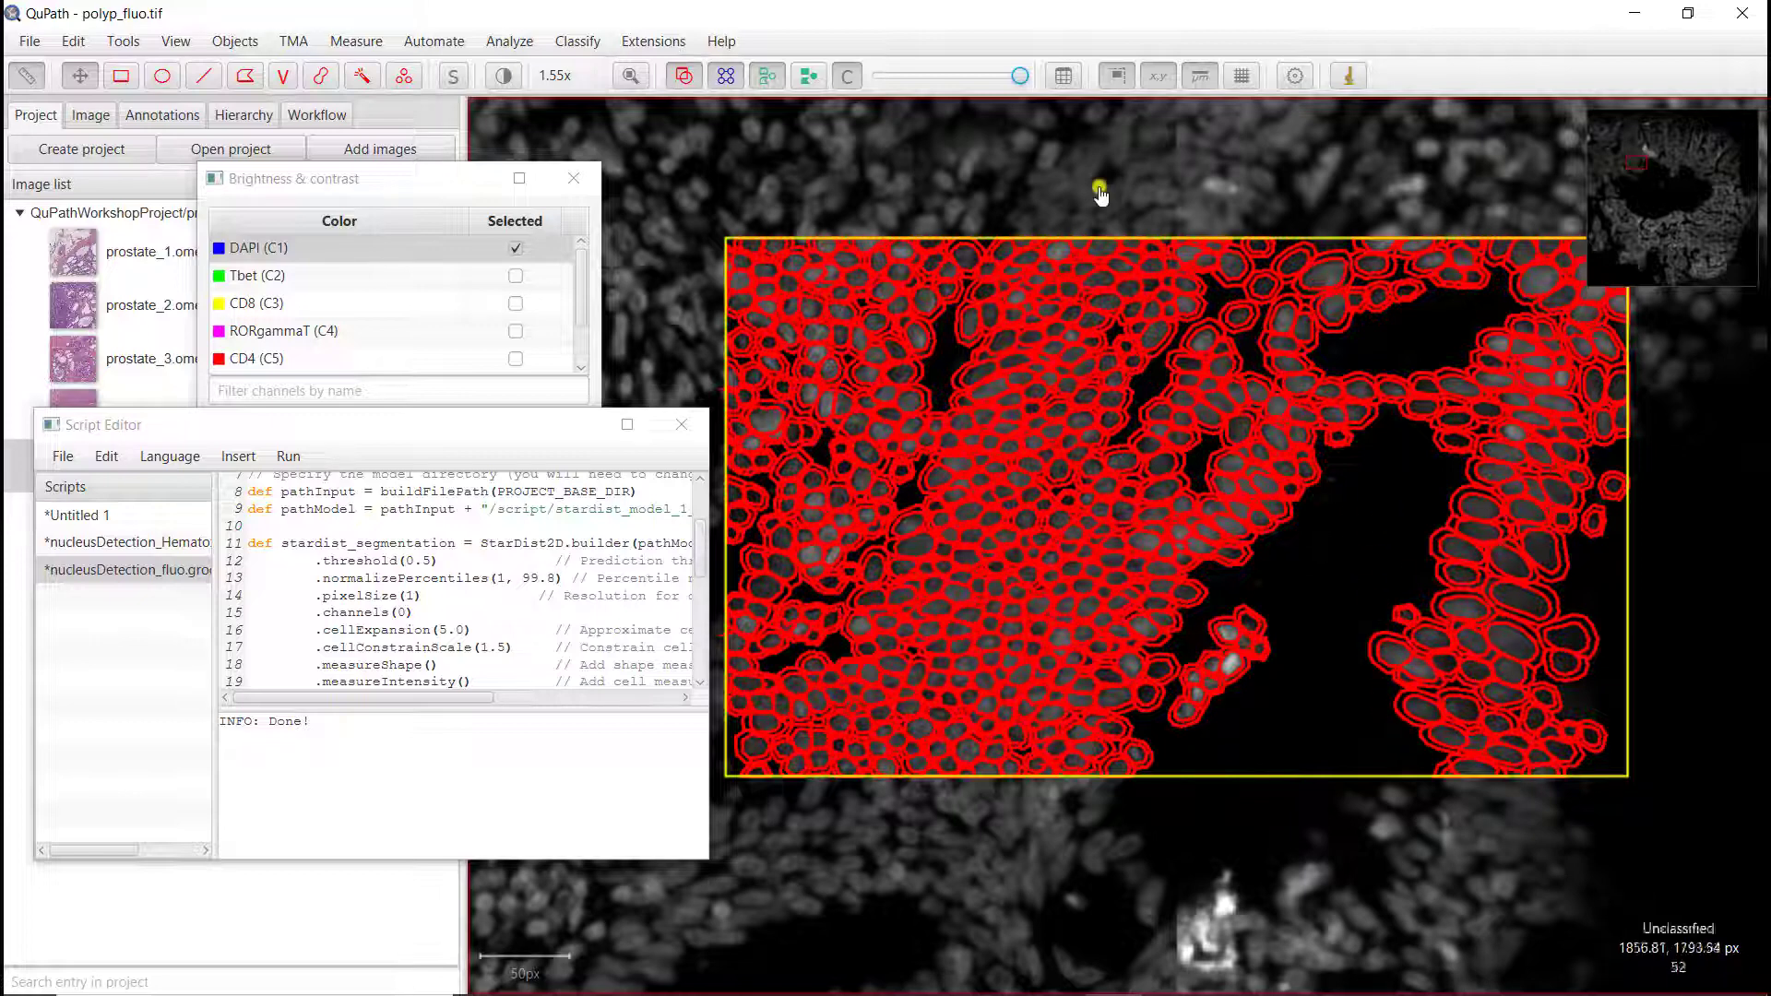
pyautogui.moveTo(1006, 79); pyautogui.dragTo(935, 74)
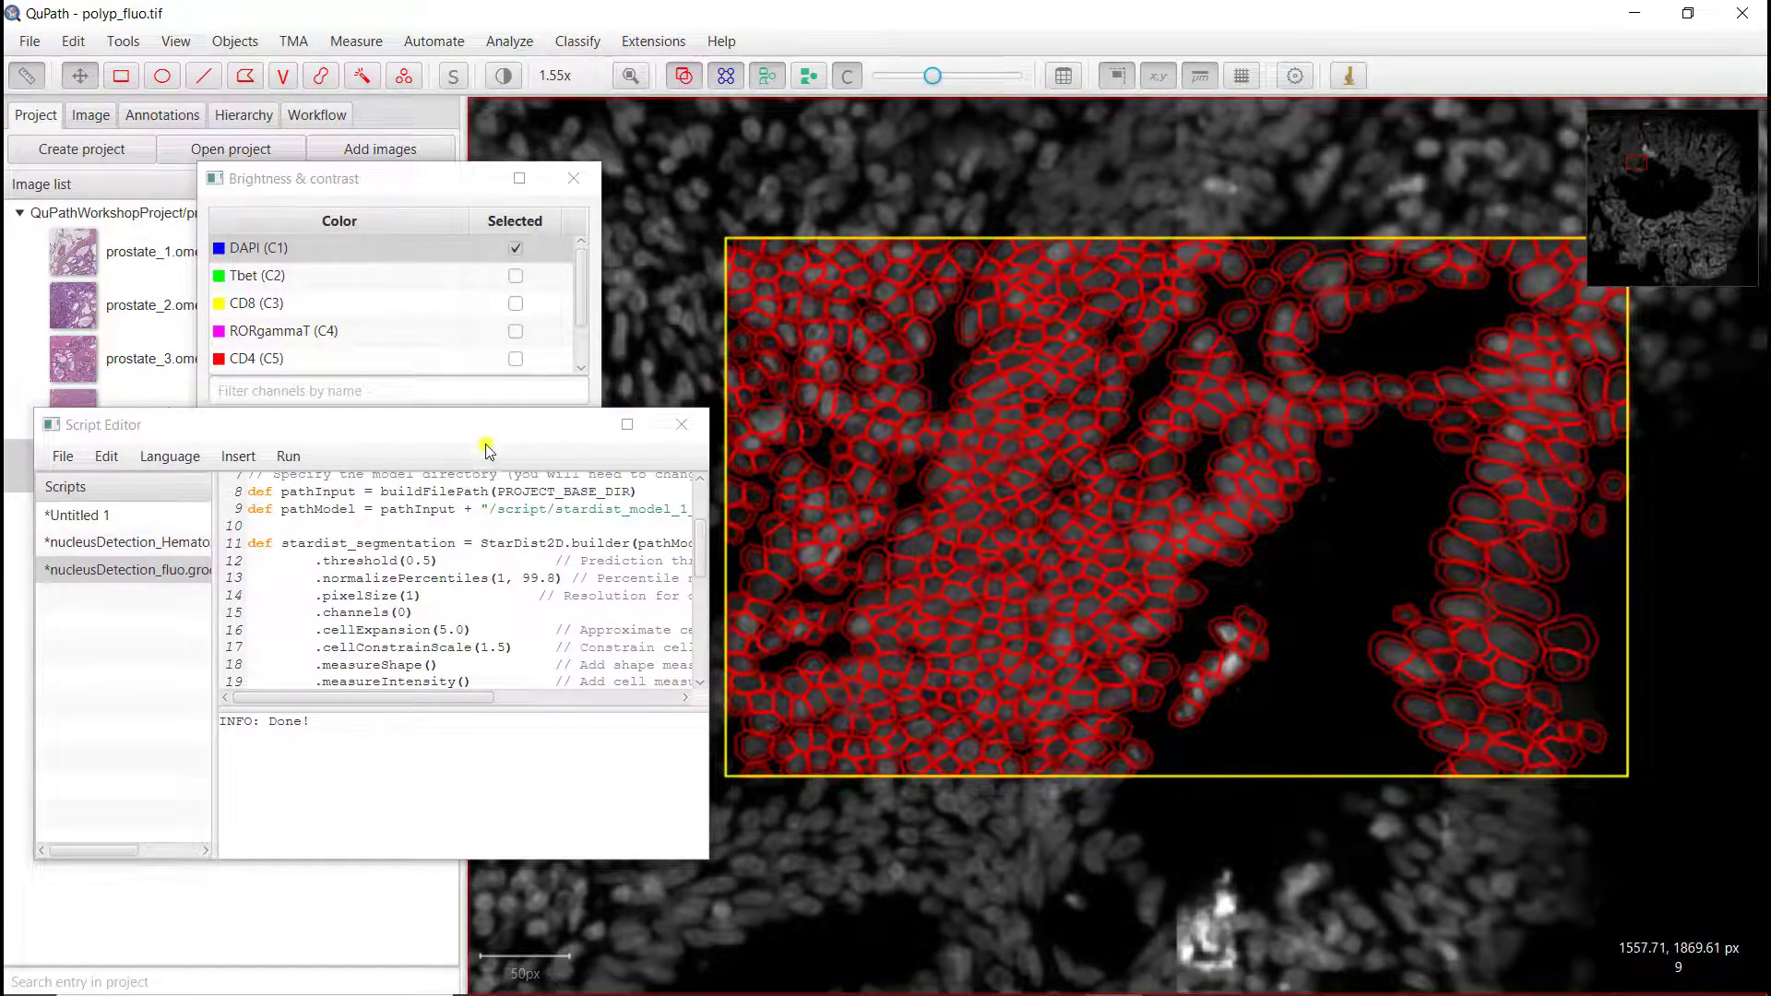
# Step: Delete all annotations from the Annotations list, discarding their descendant detections
pyautogui.click(573, 178)
pyautogui.click(162, 114)
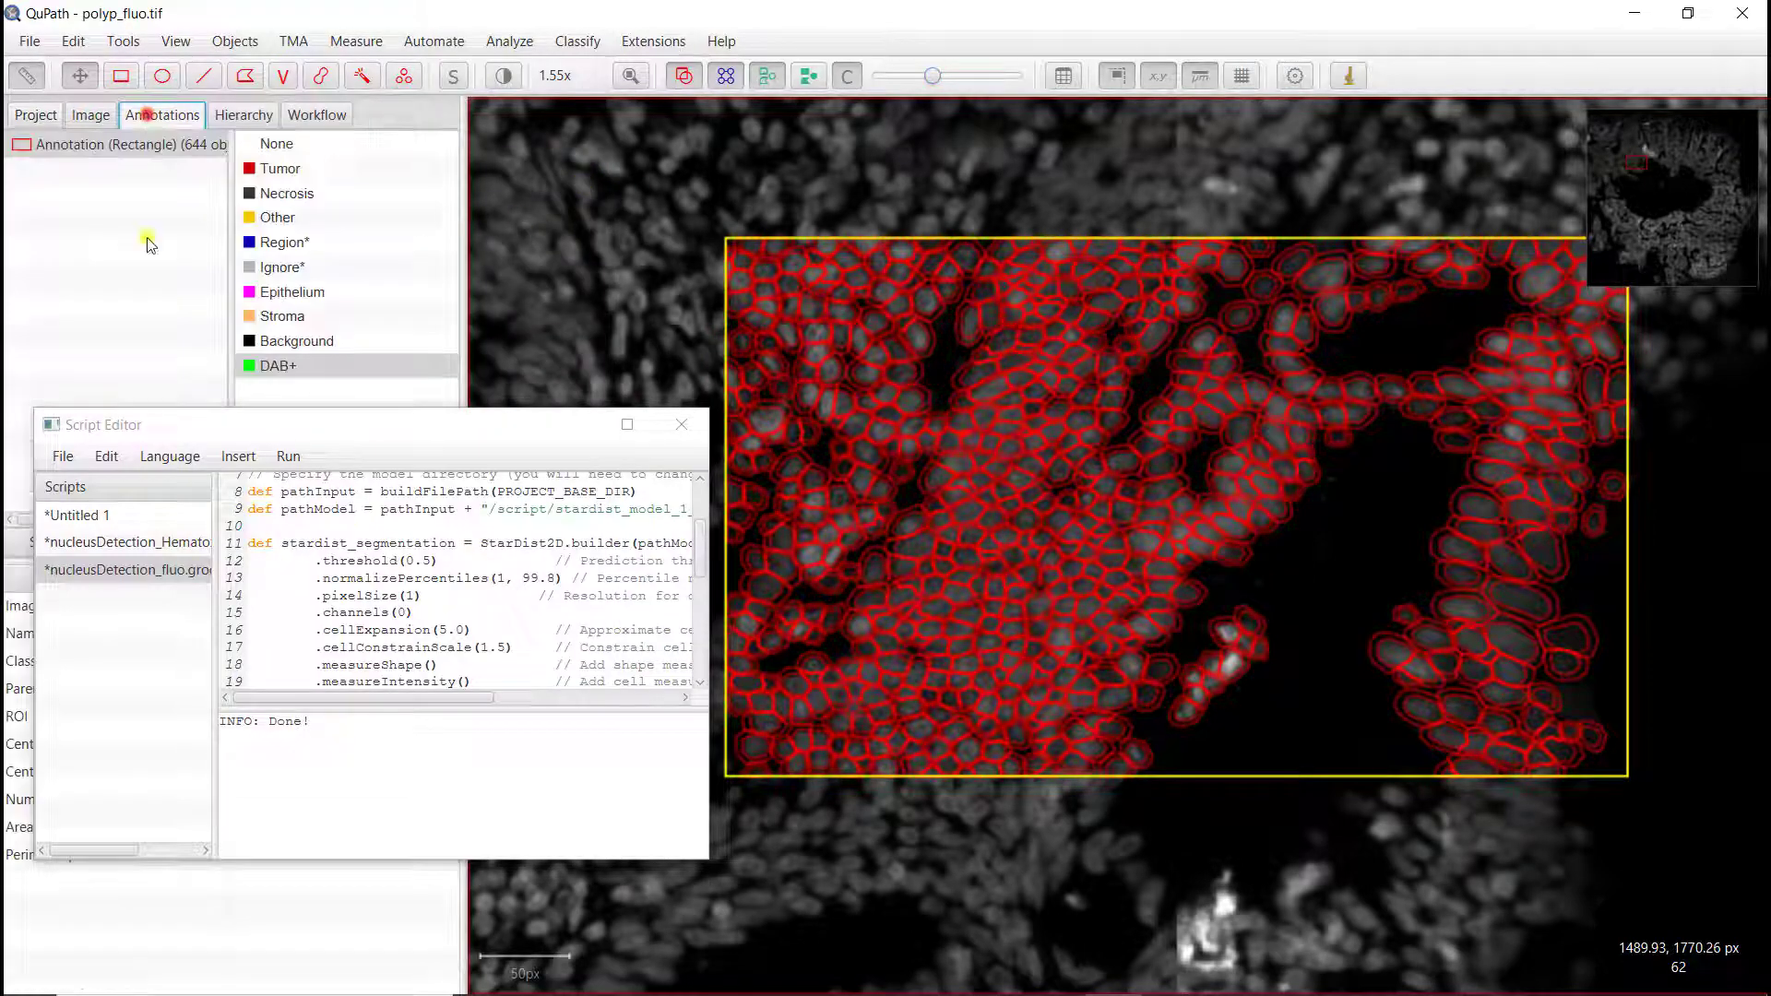
pyautogui.click(293, 430)
pyautogui.moveTo(293, 430); pyautogui.dragTo(533, 668)
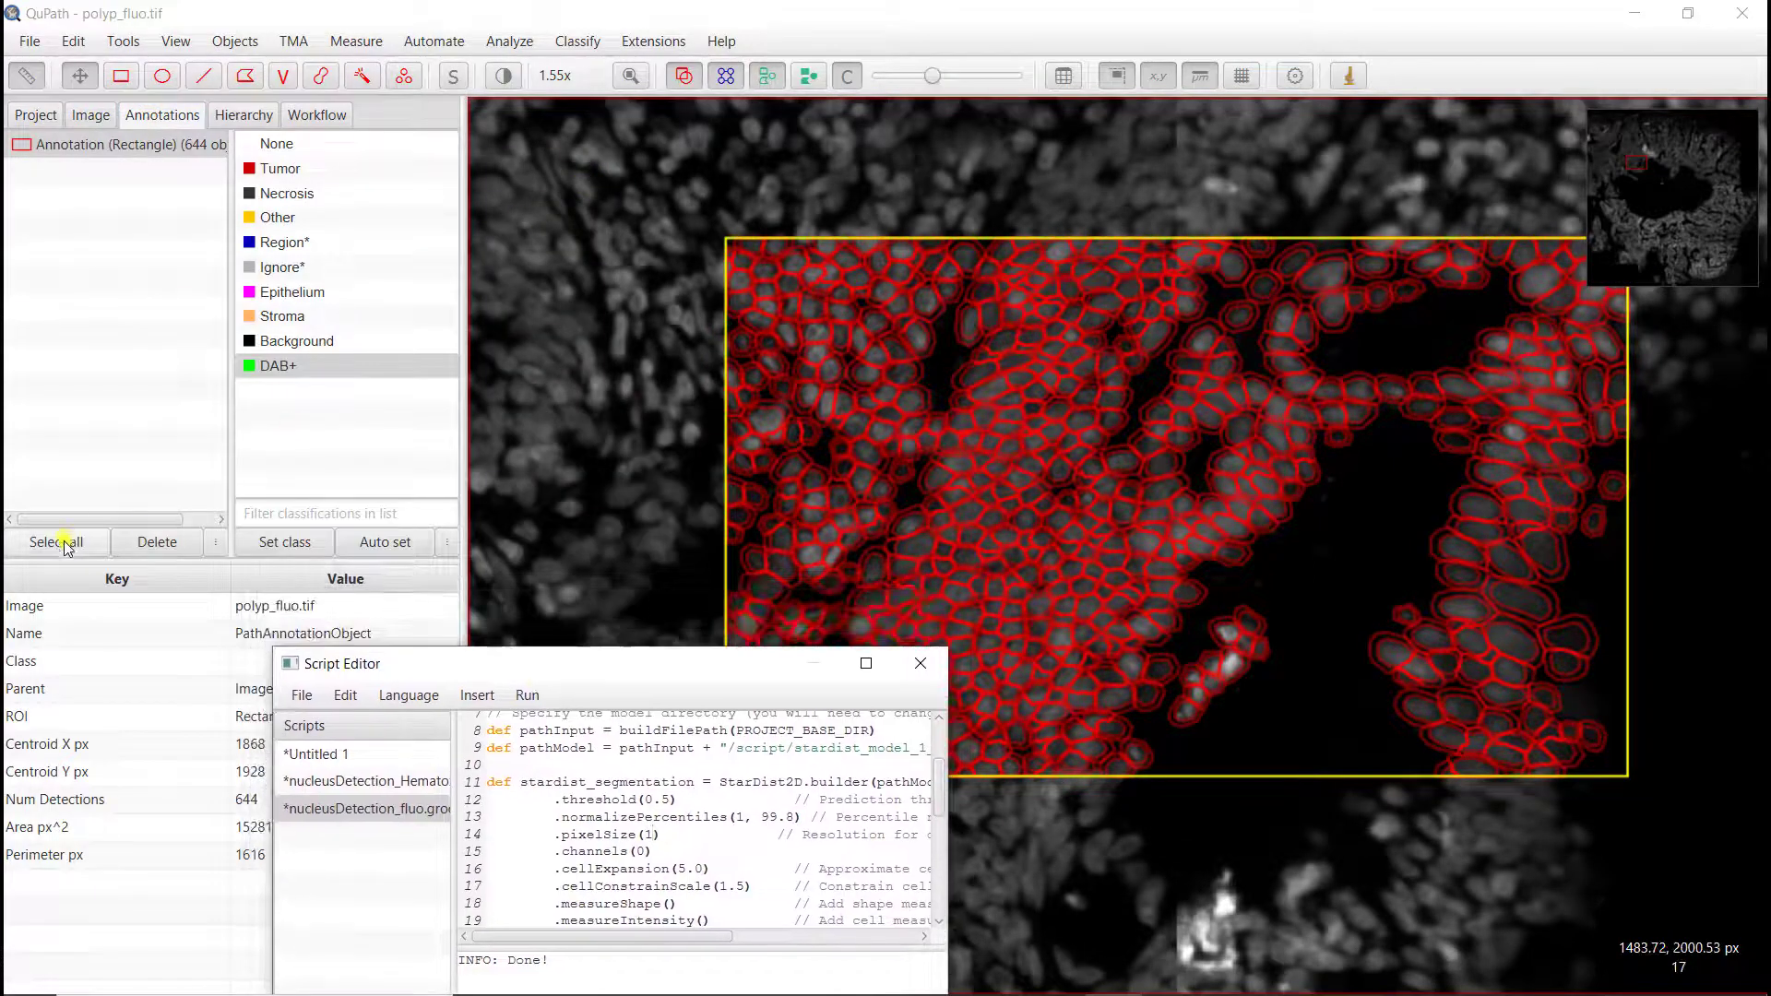
pyautogui.click(67, 545)
pyautogui.click(154, 542)
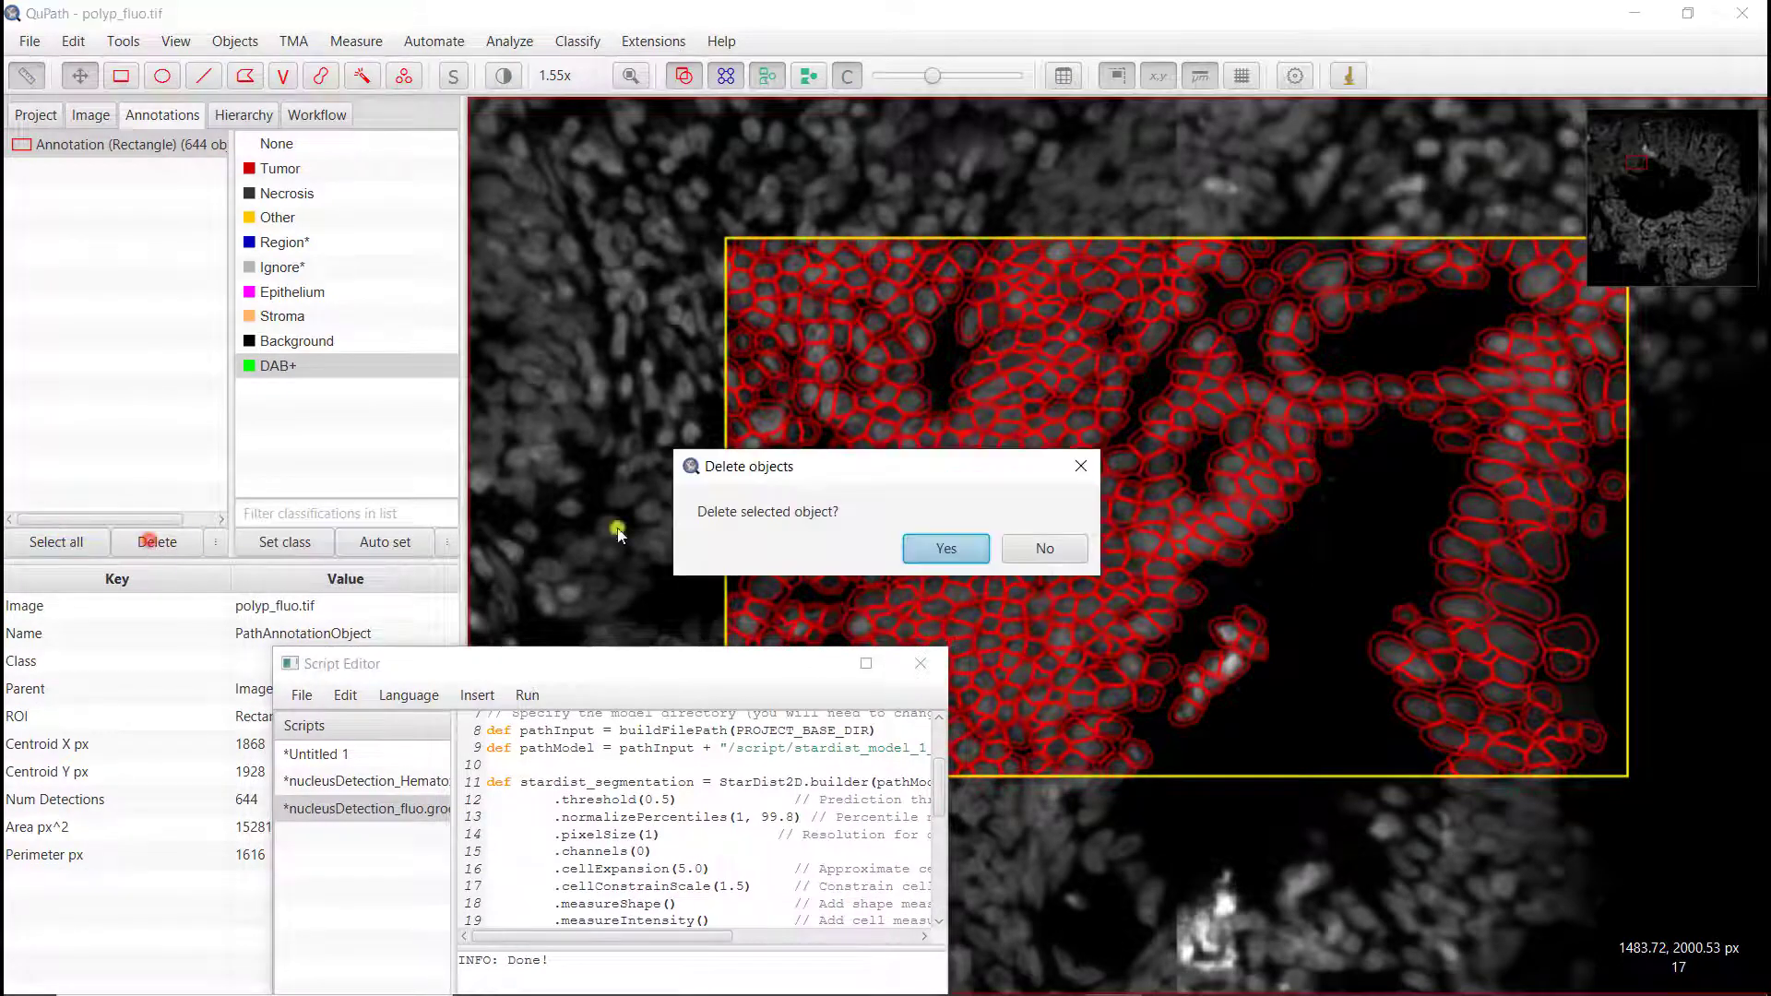
pyautogui.click(939, 548)
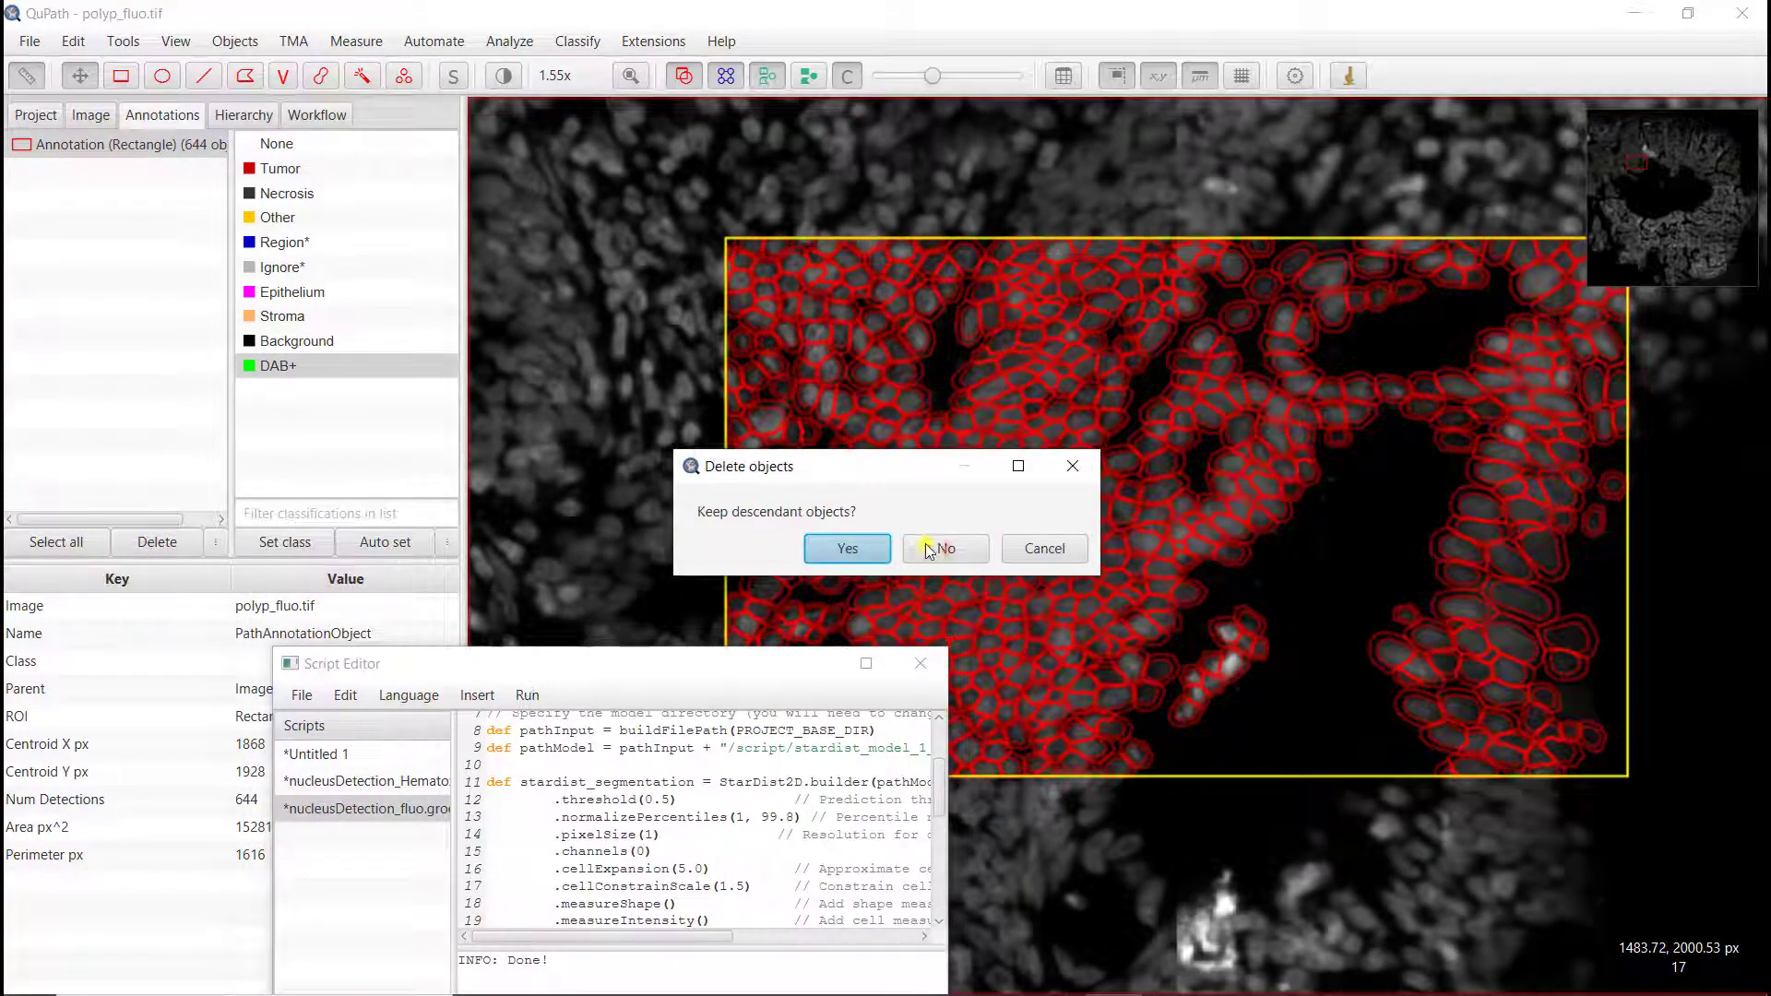
pyautogui.click(930, 549)
# Step: Zoom out to 0.09x to show the whole tissue and move the Script Editor aside
pyautogui.scroll(-5, 960, 549)
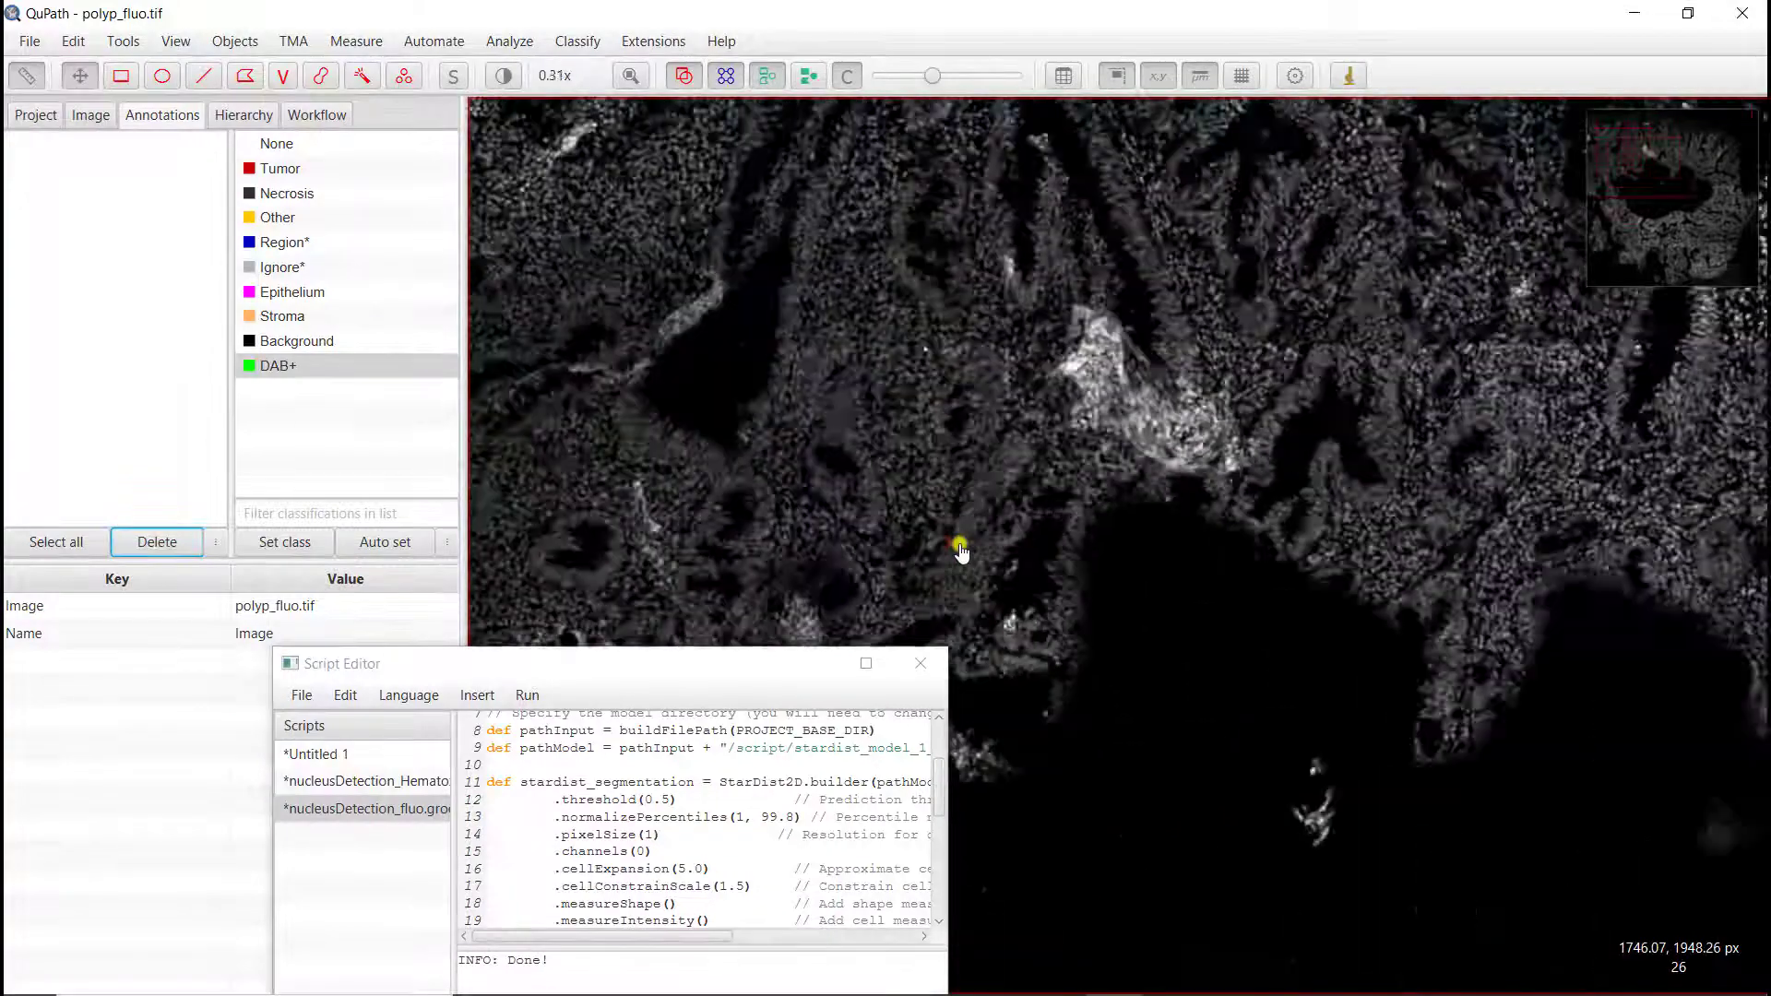
pyautogui.scroll(-4, 960, 552)
pyautogui.moveTo(677, 666); pyautogui.dragTo(454, 545)
pyautogui.moveTo(999, 698); pyautogui.dragTo(1043, 615)
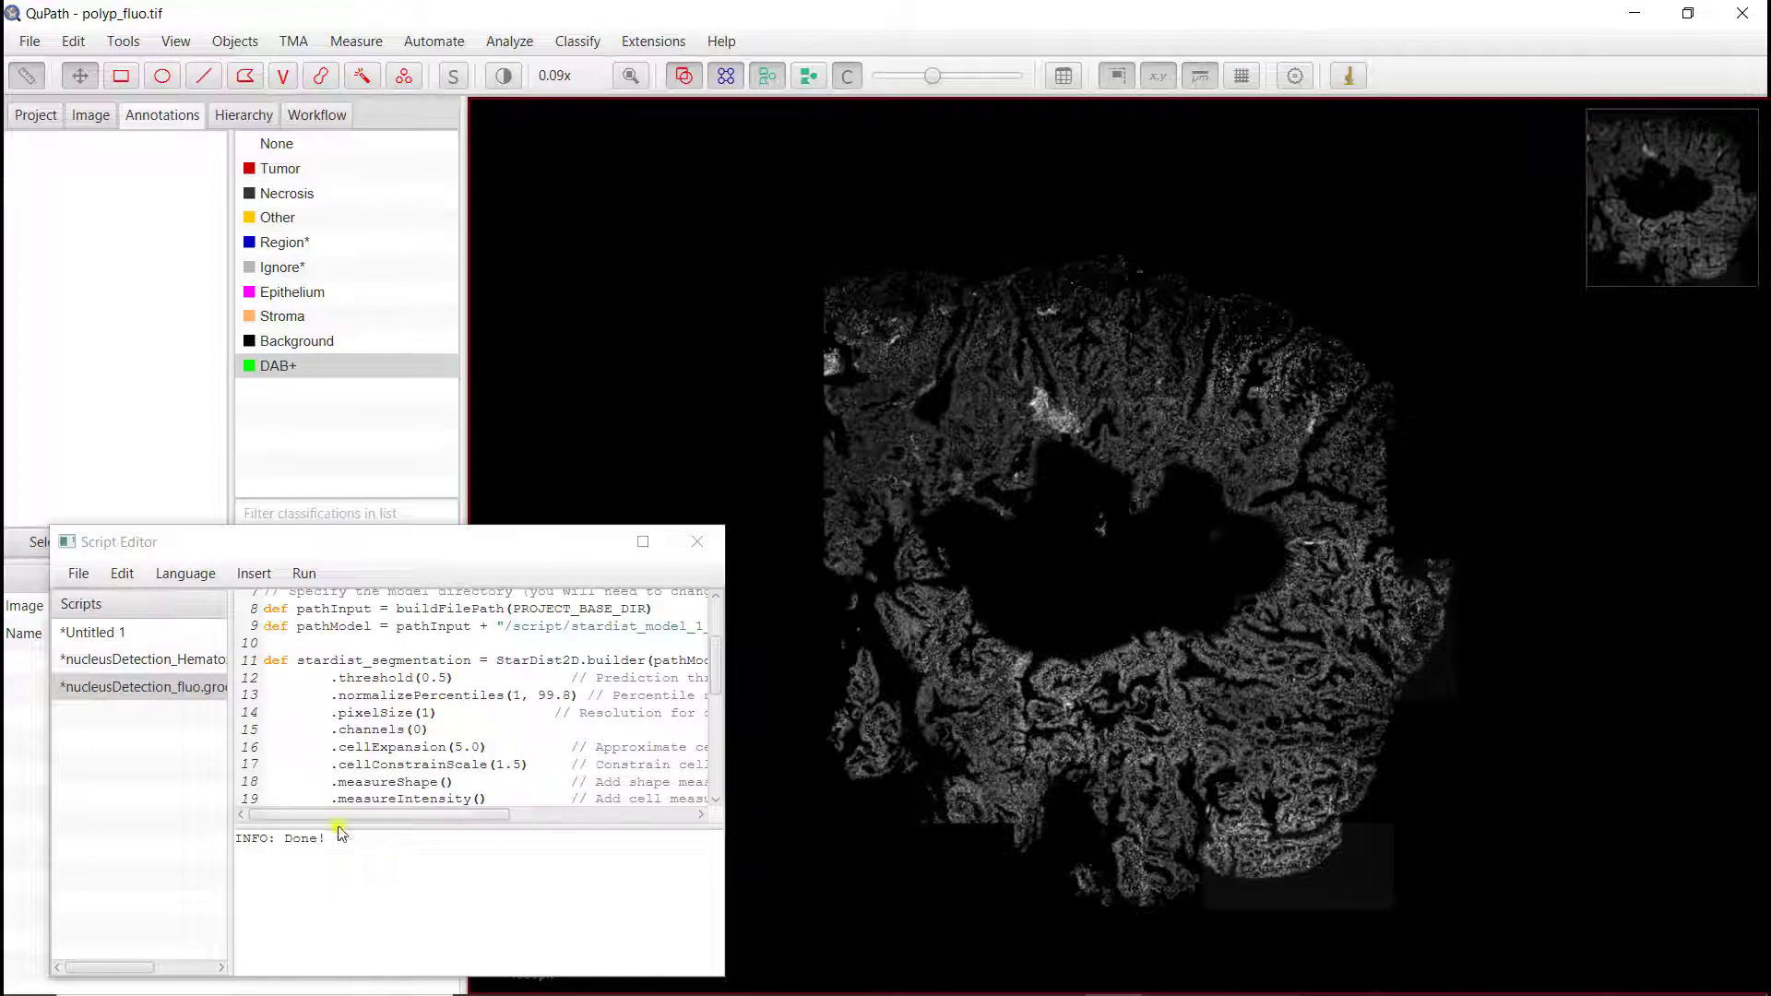
# Step: Run 'Create full image annotation' from the Command List (filtered by 'fu') on polyp_fluo.tif
pyautogui.scroll(1, 996, 576)
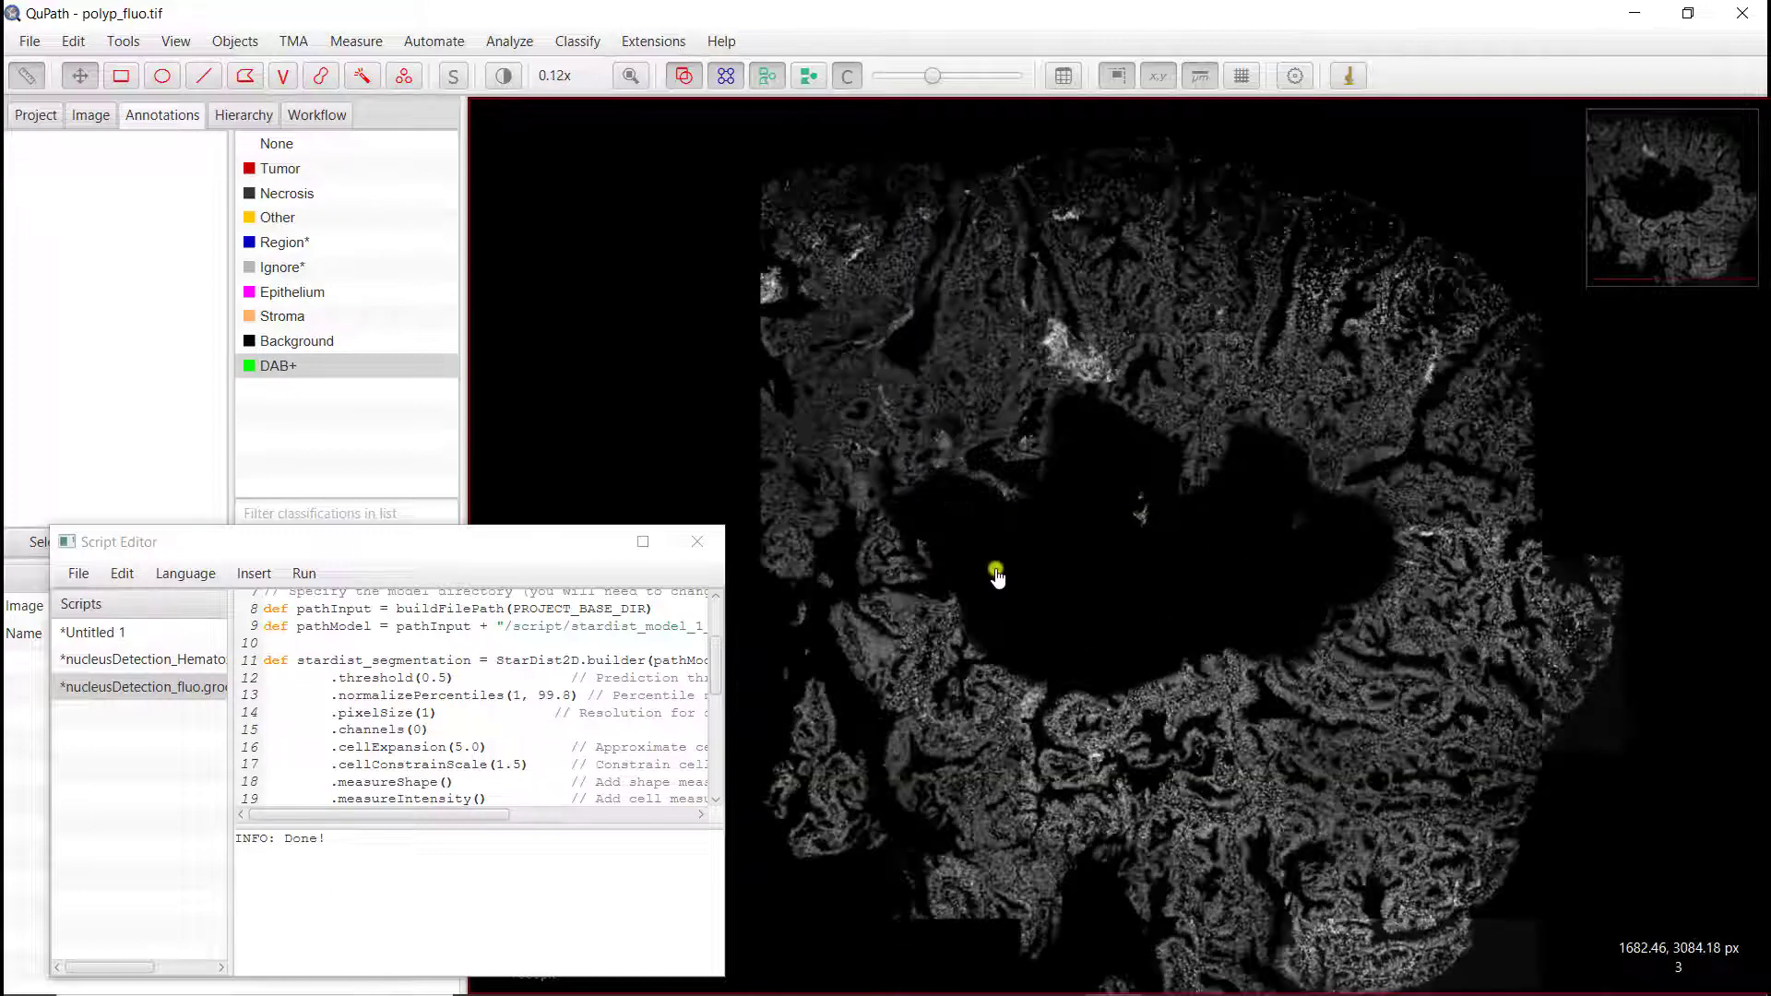
pyautogui.scroll(-1, 1057, 561)
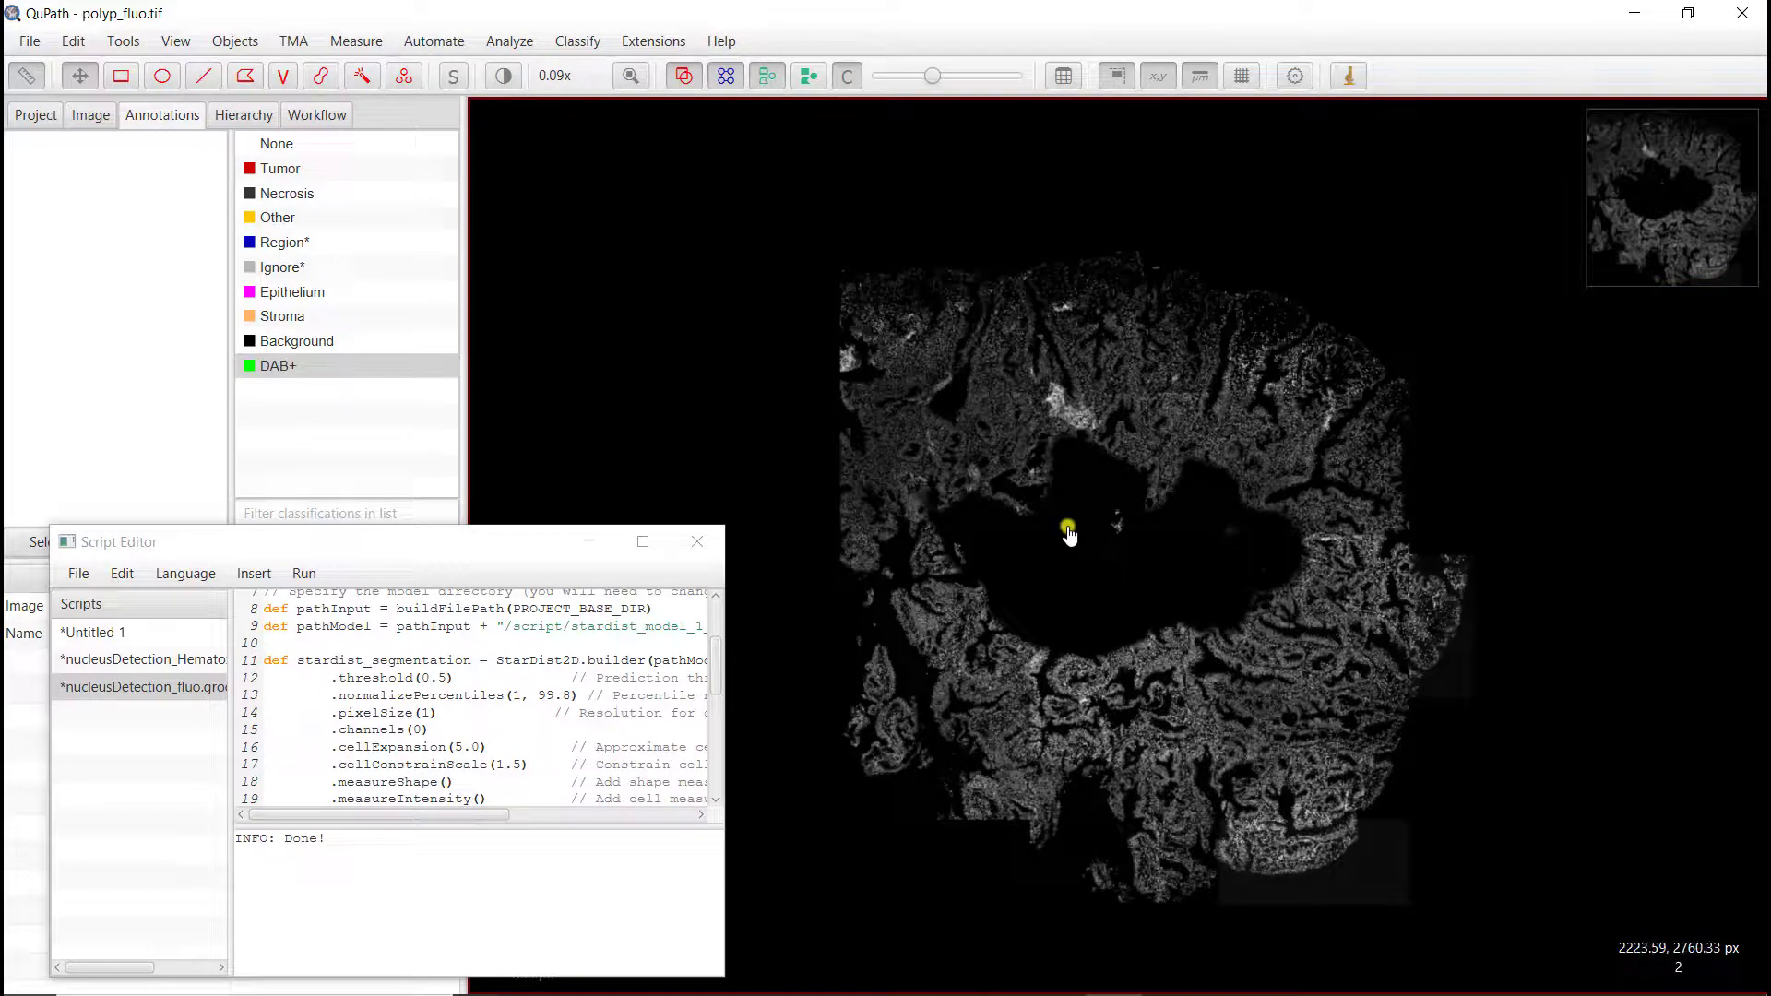
pyautogui.hotkey('ctrl', 'l')
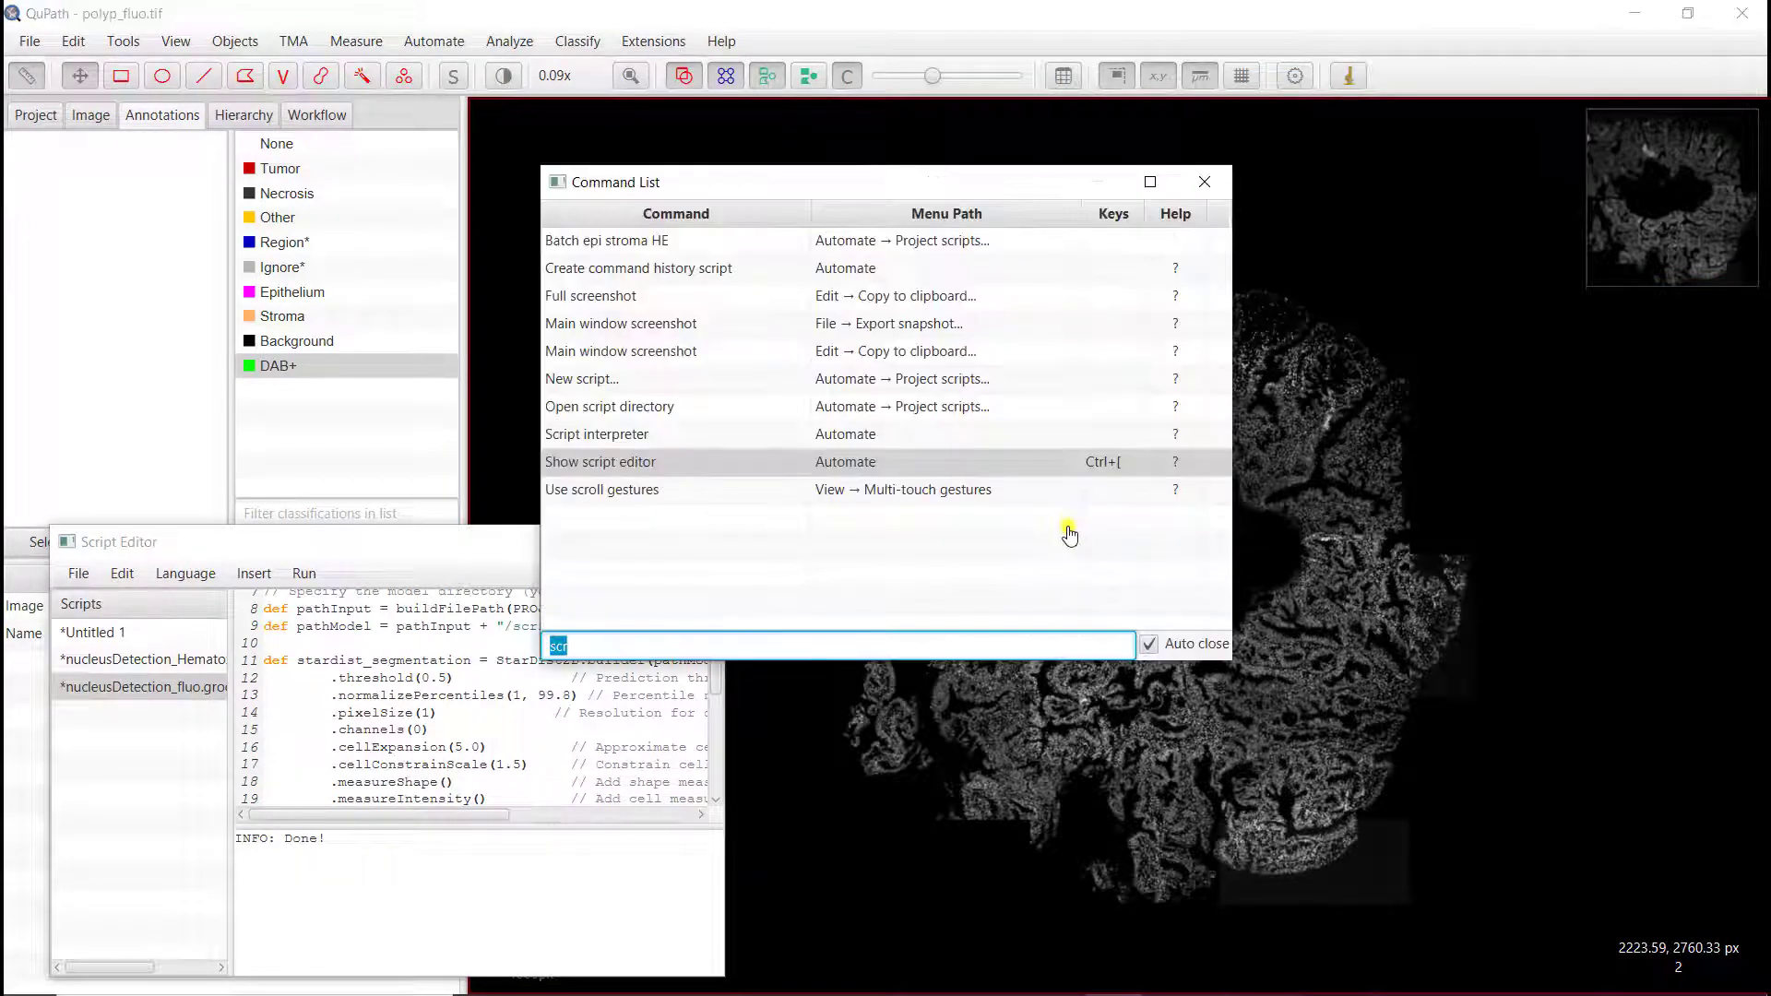
pyautogui.write('fu')
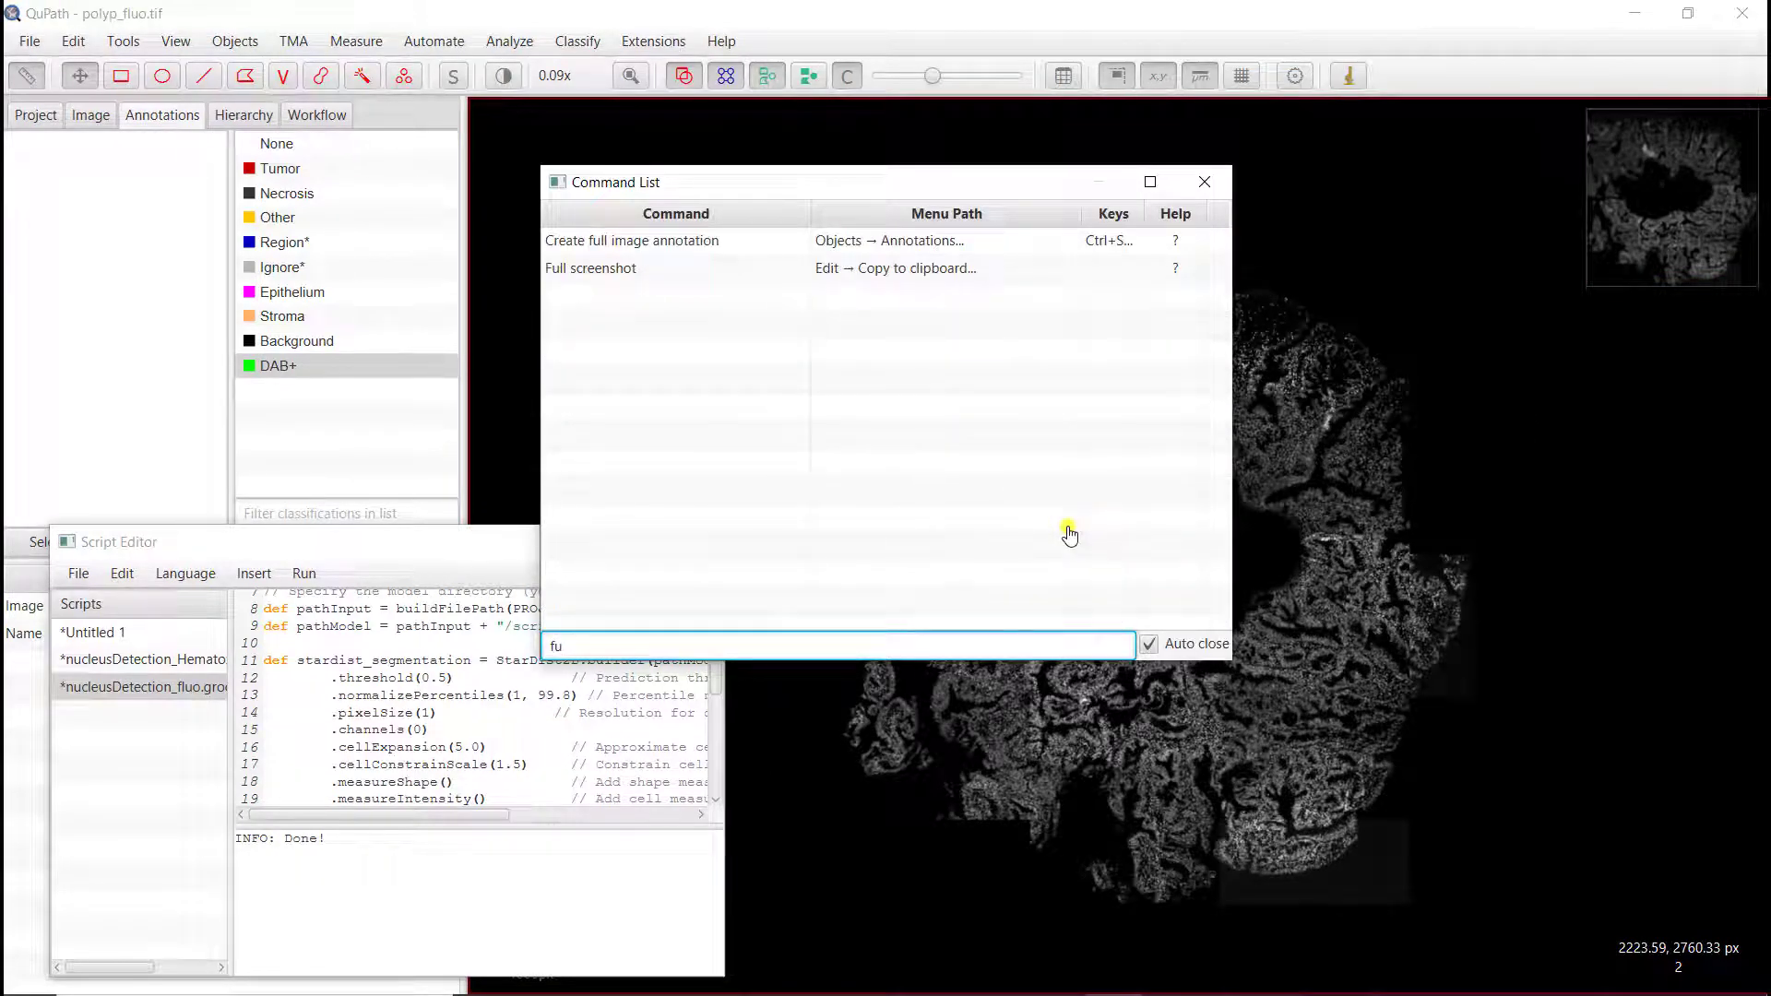
pyautogui.click(660, 240)
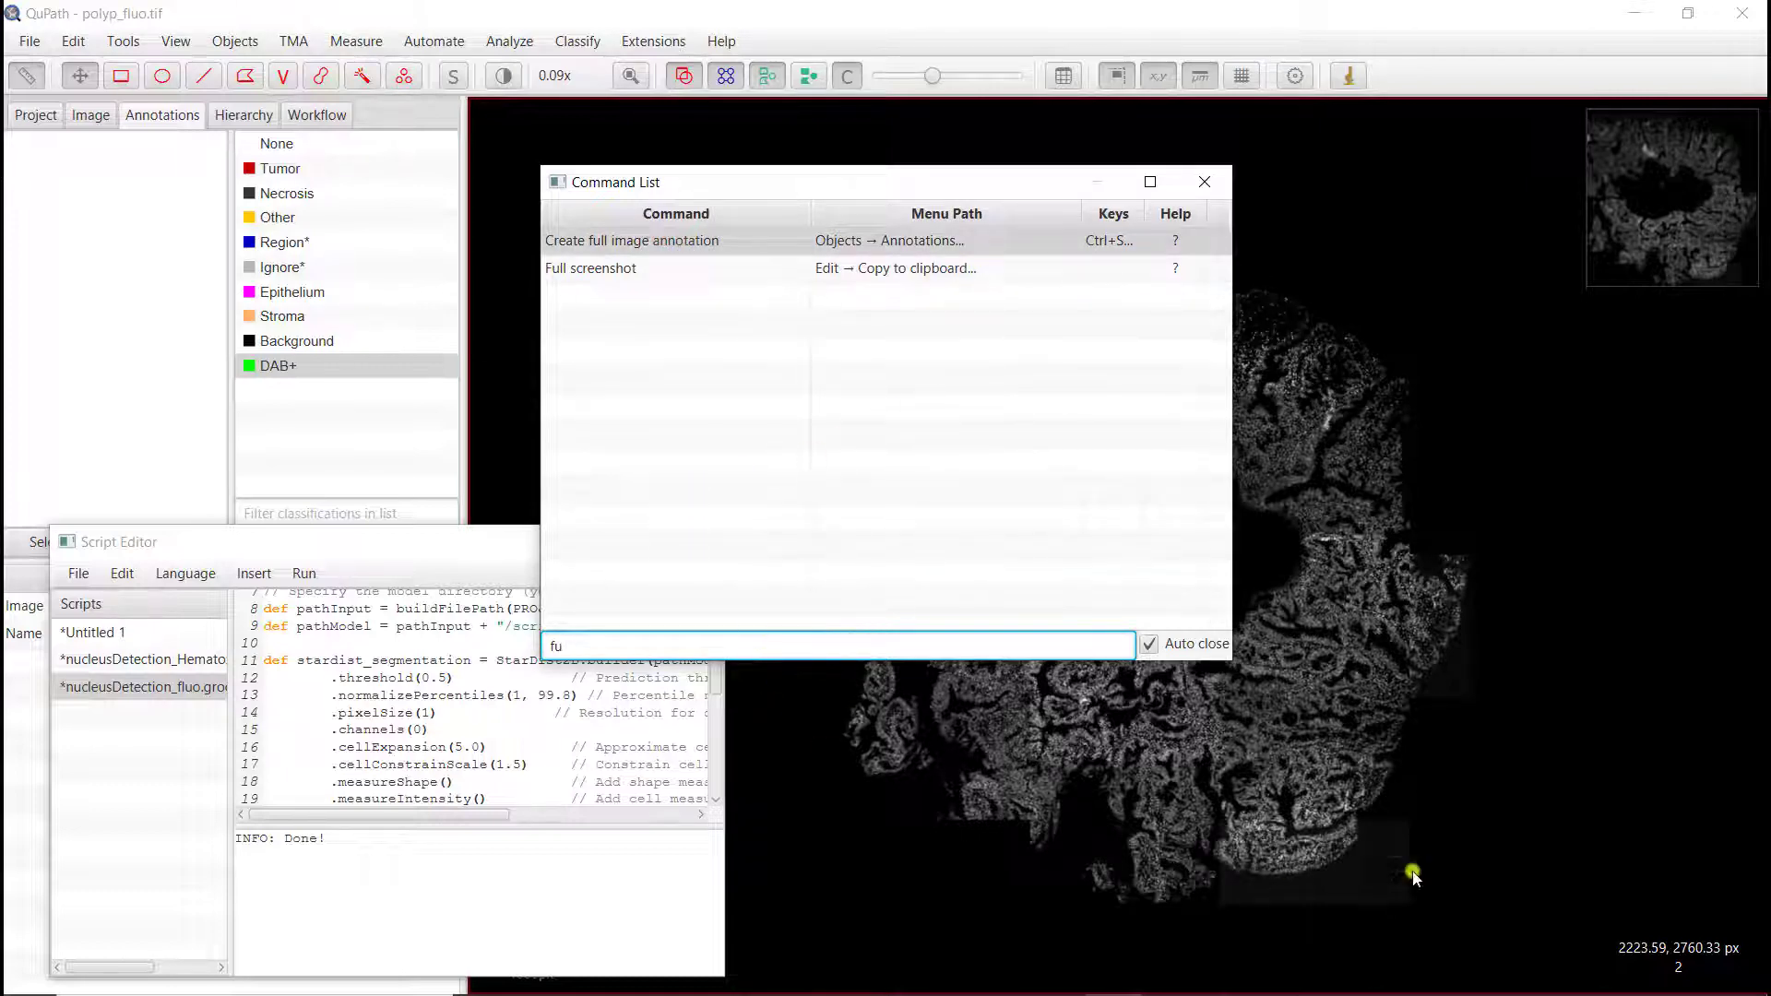
pyautogui.press('Return')
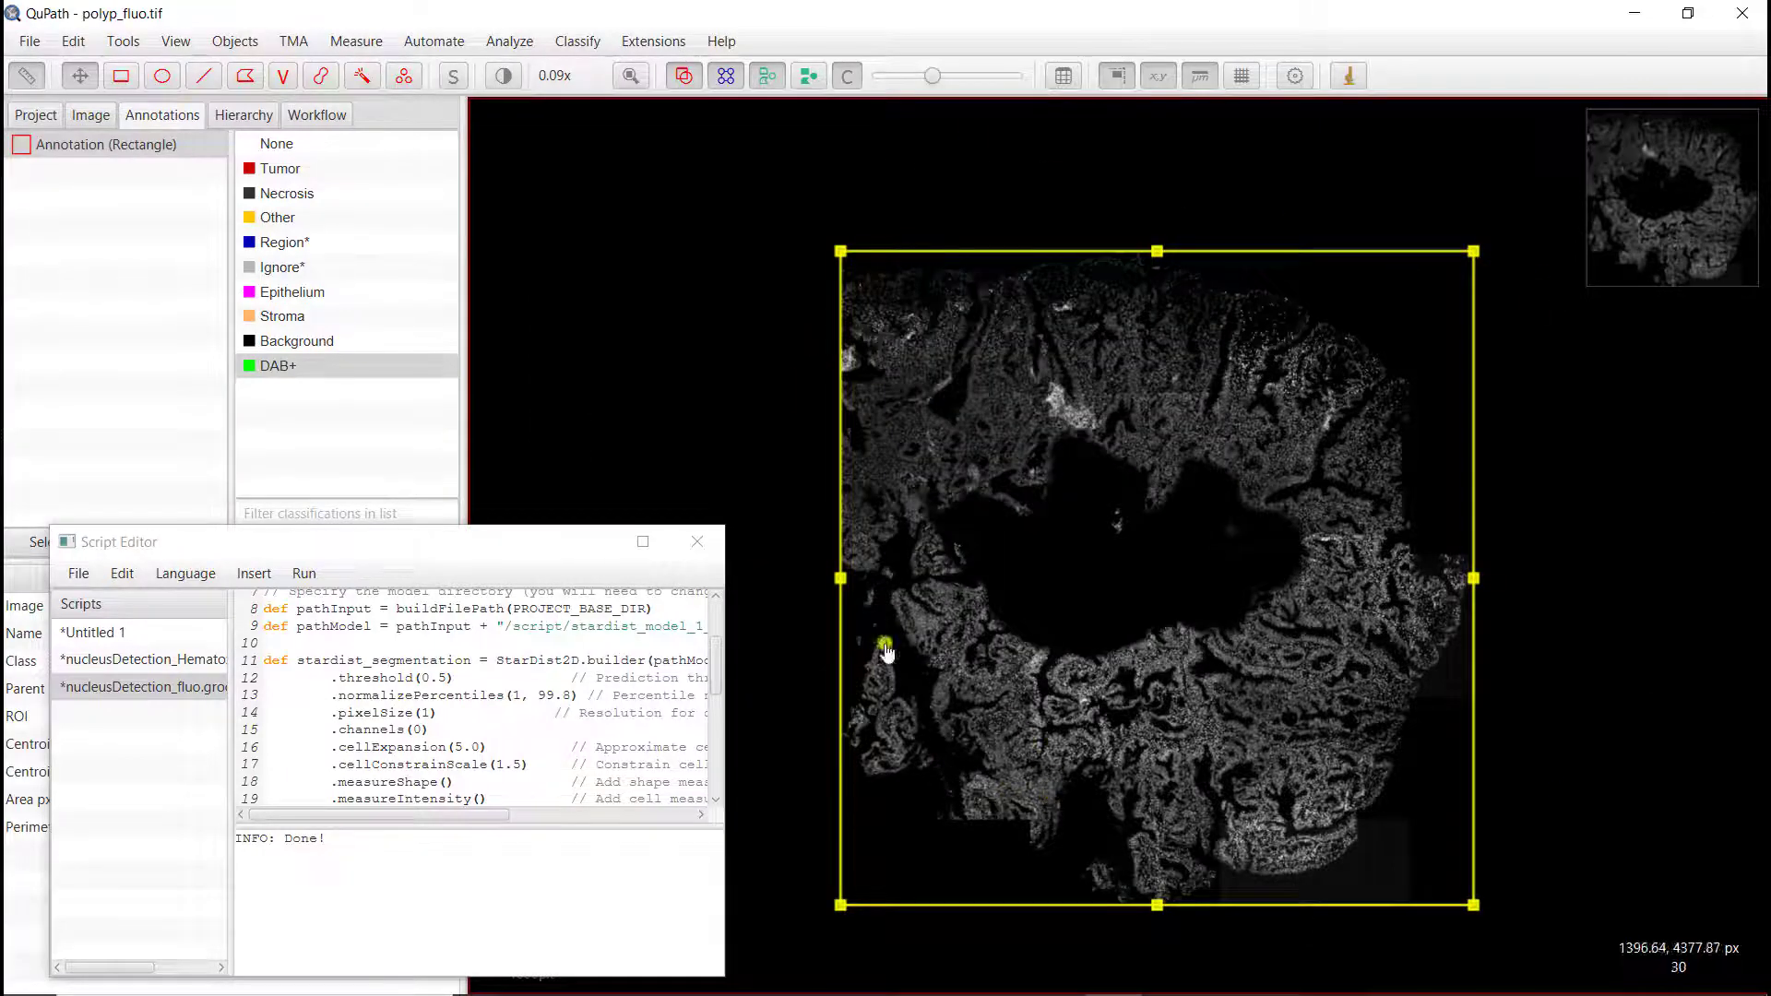
# Step: Run the StarDist script from the Script Editor on the full-image annotation, yielding 87952 detections
pyautogui.moveTo(475, 546); pyautogui.dragTo(509, 449)
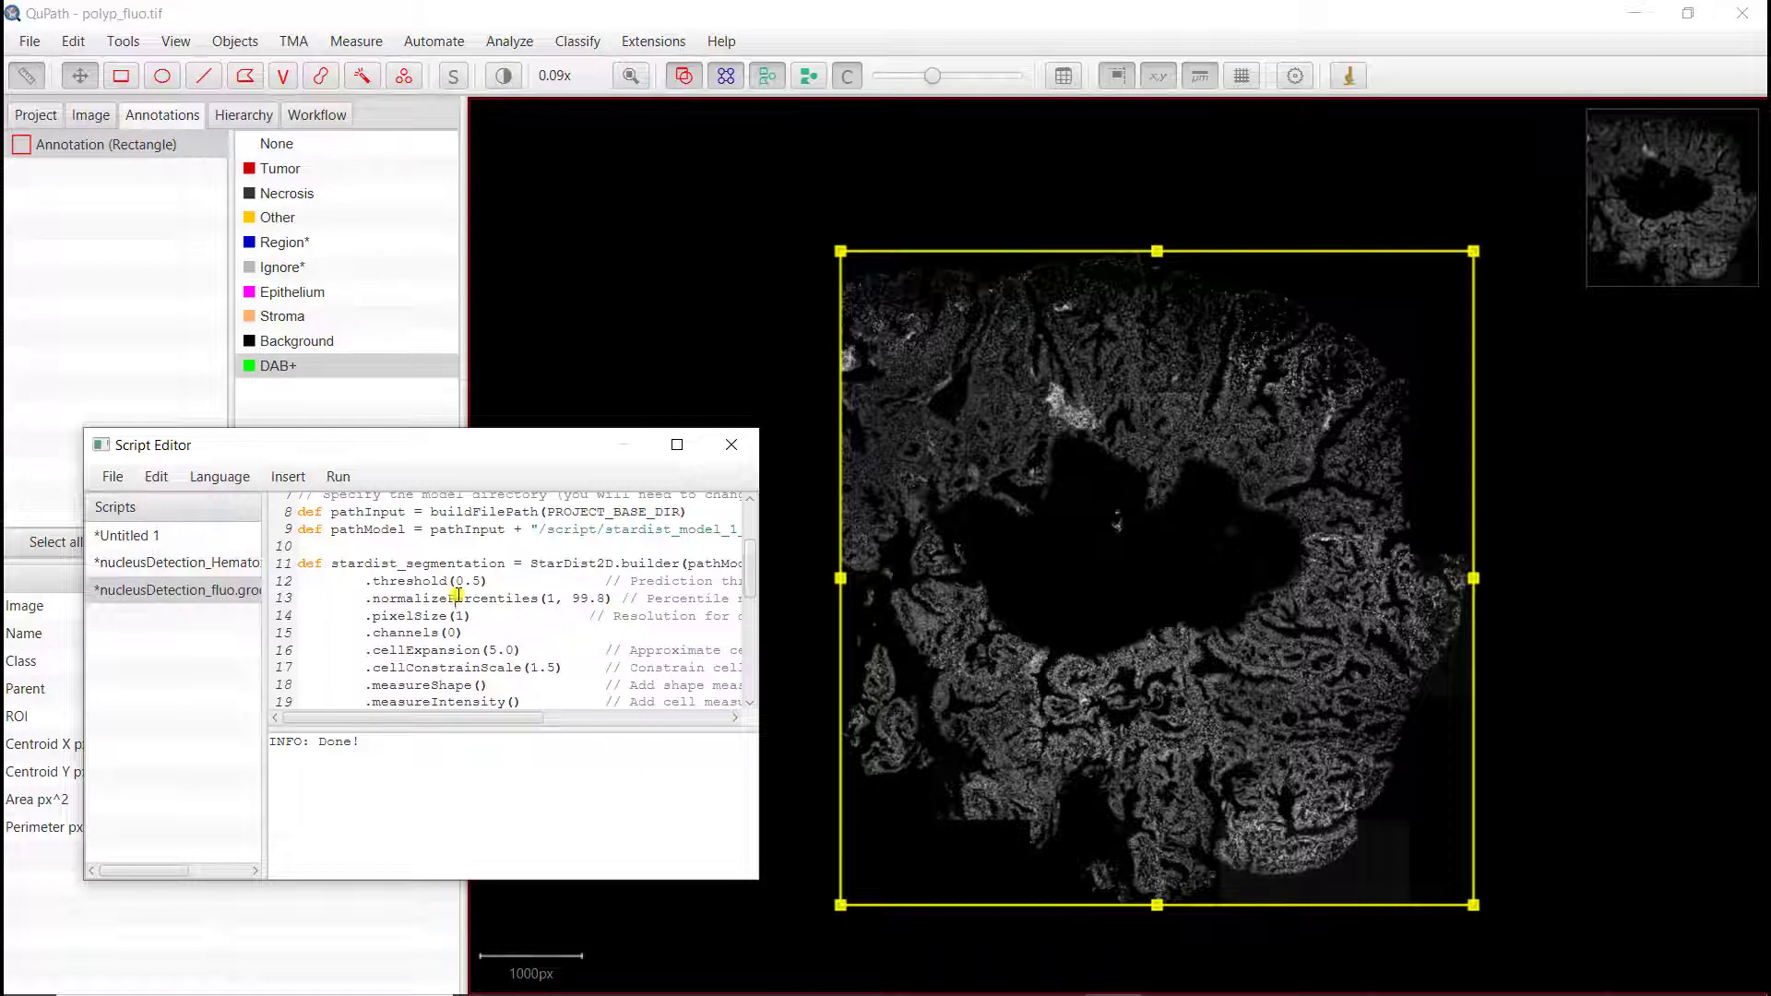
pyautogui.click(343, 480)
pyautogui.click(356, 511)
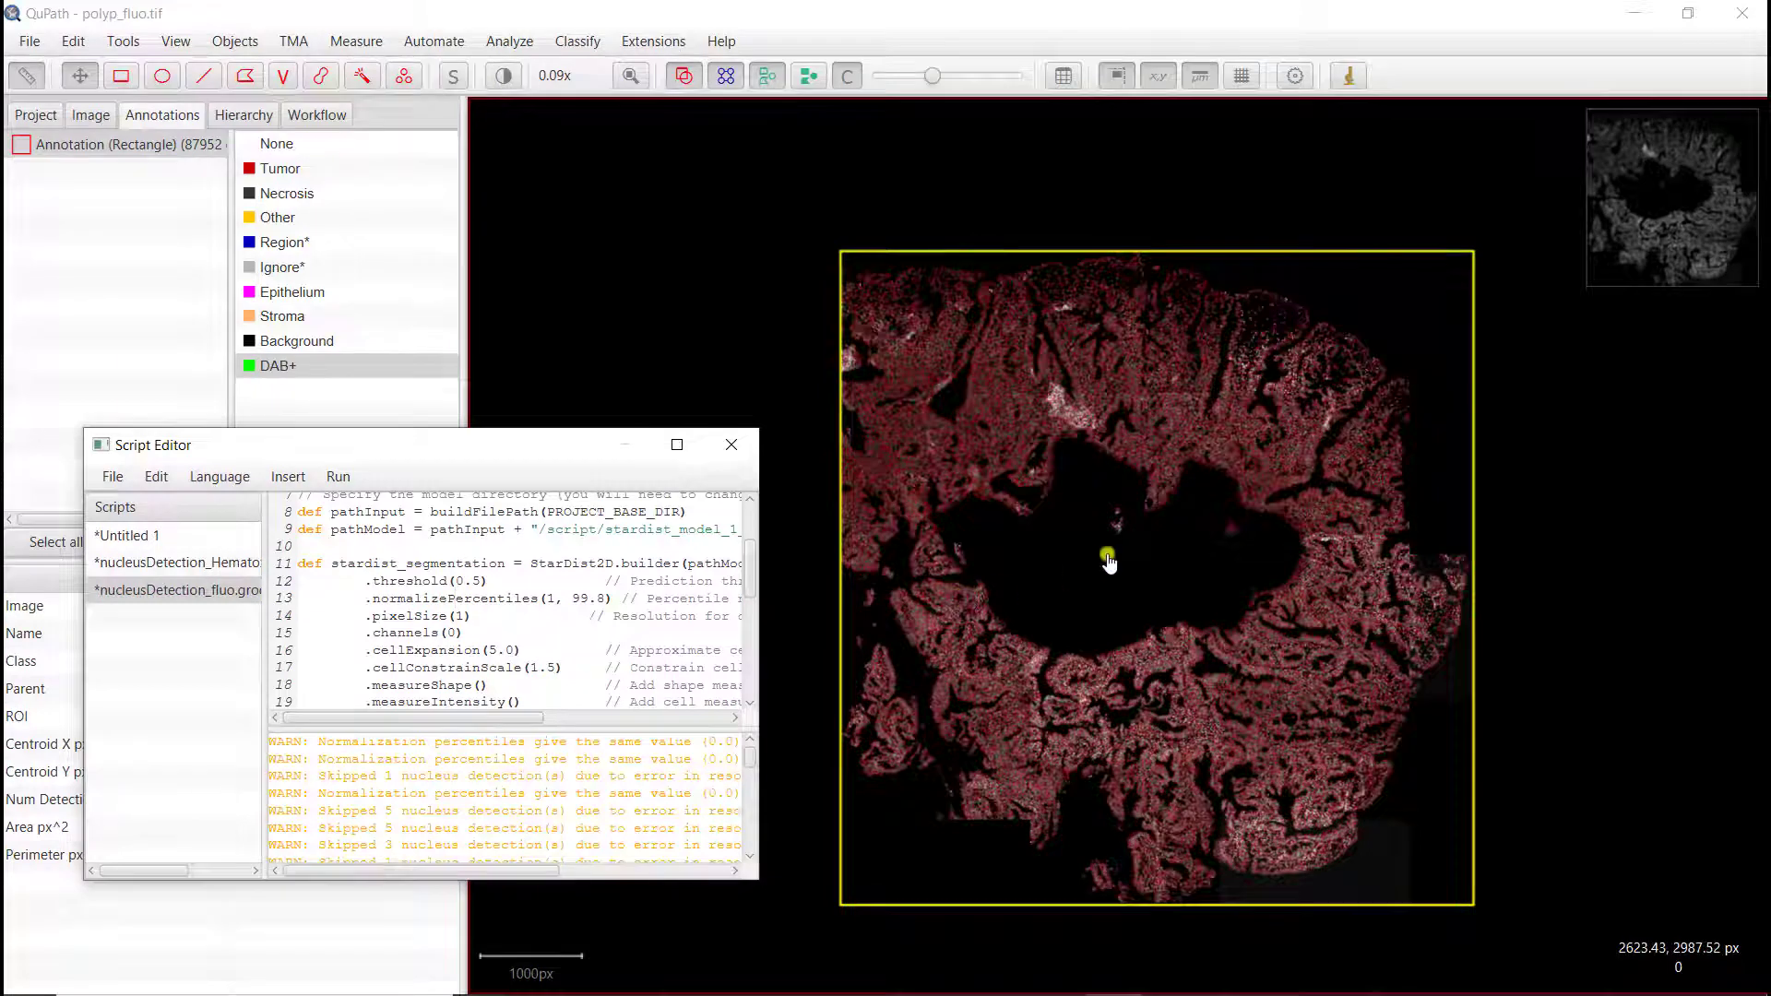
pyautogui.scroll(2, 1111, 558)
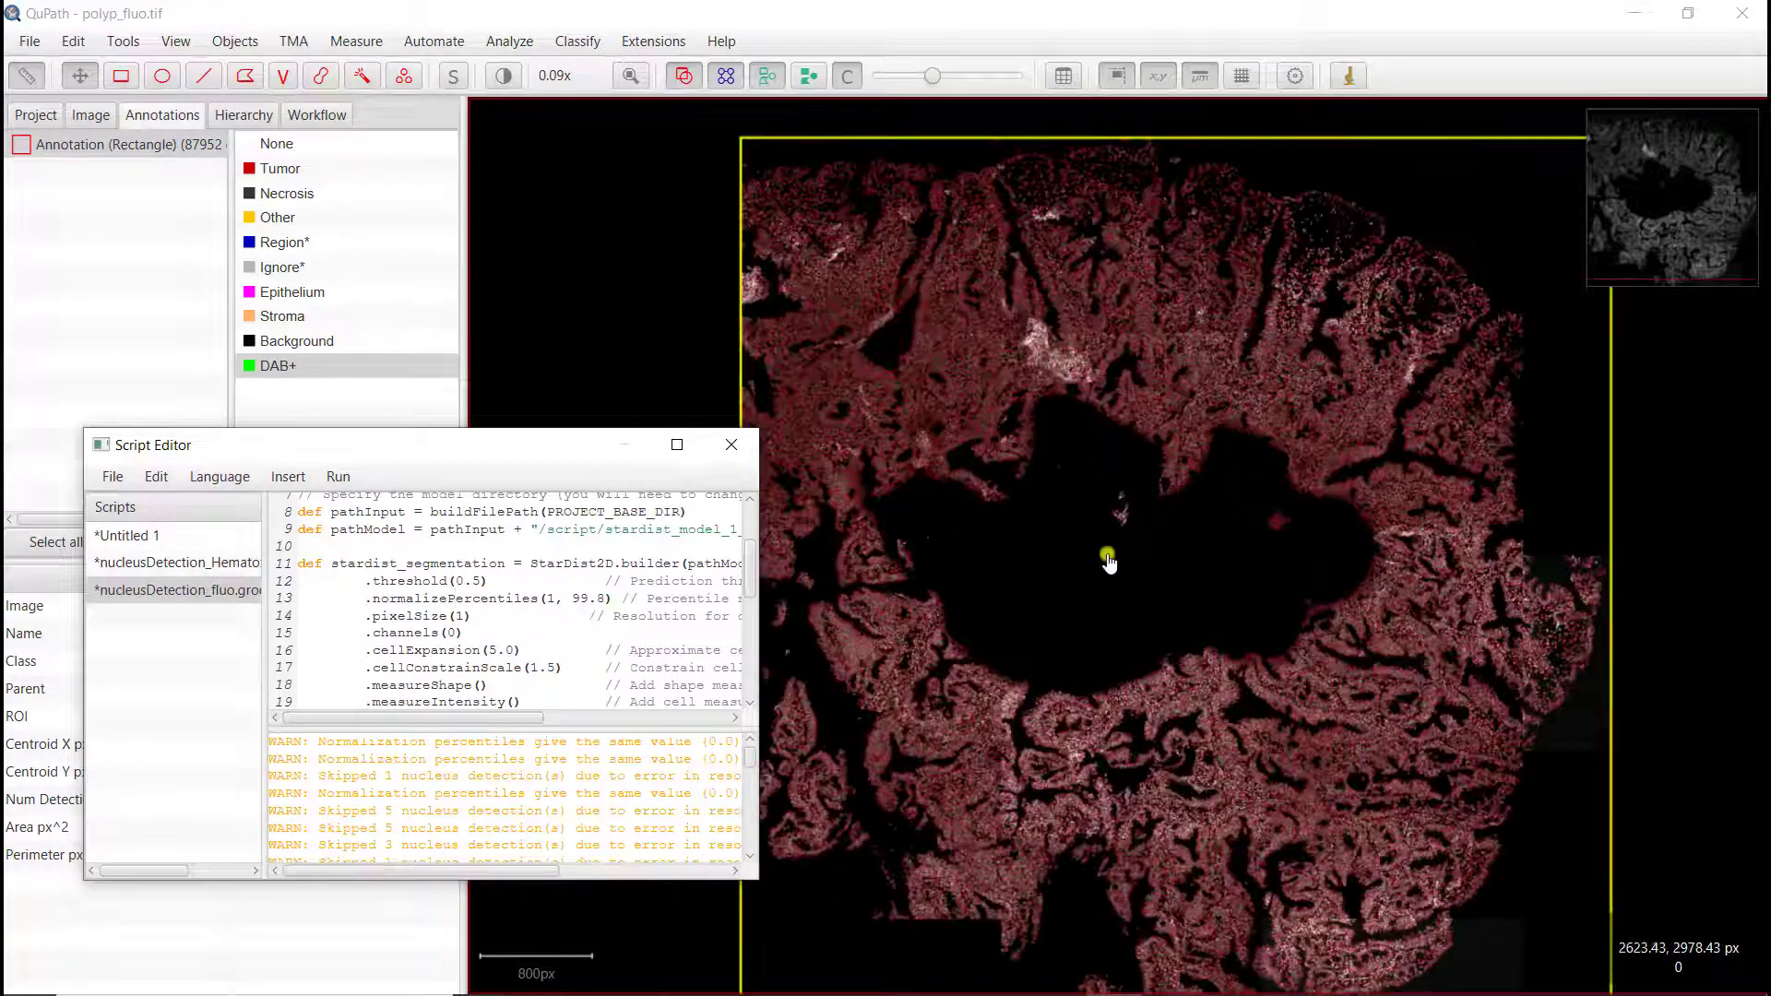
# Step: Close the Script Editor and delete the rectangle annotation, keeping its 87952 descendant detections
pyautogui.click(737, 446)
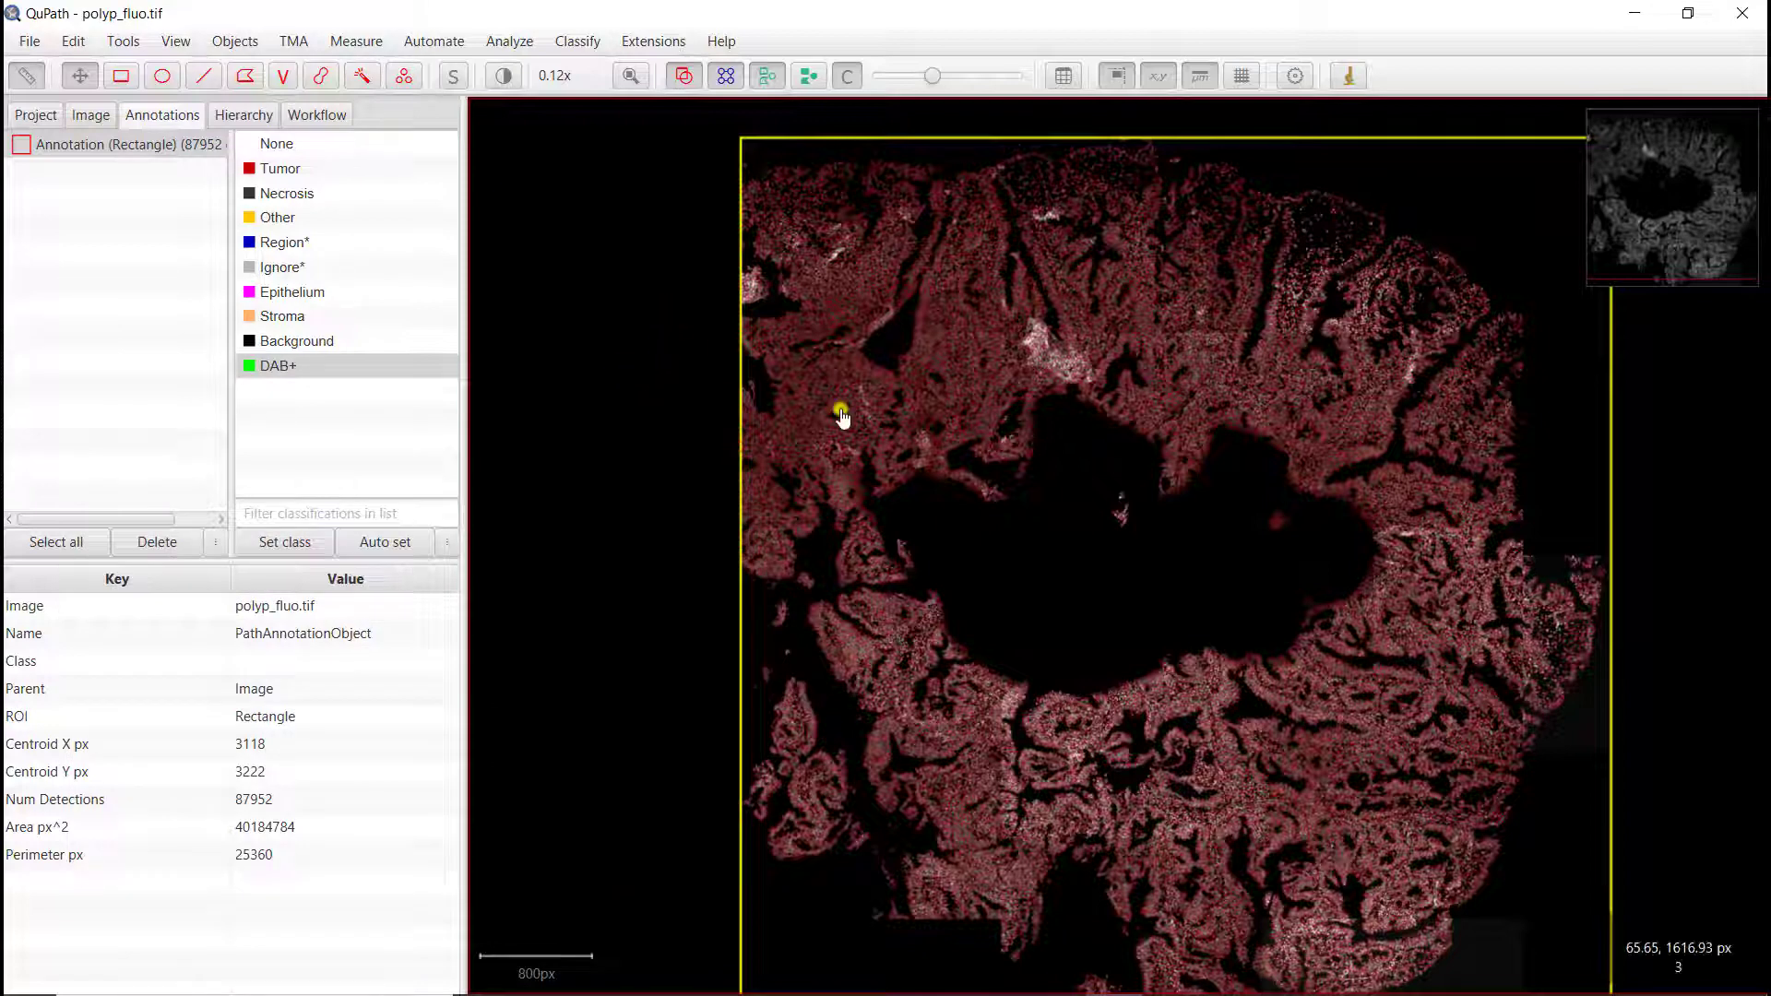
pyautogui.click(53, 150)
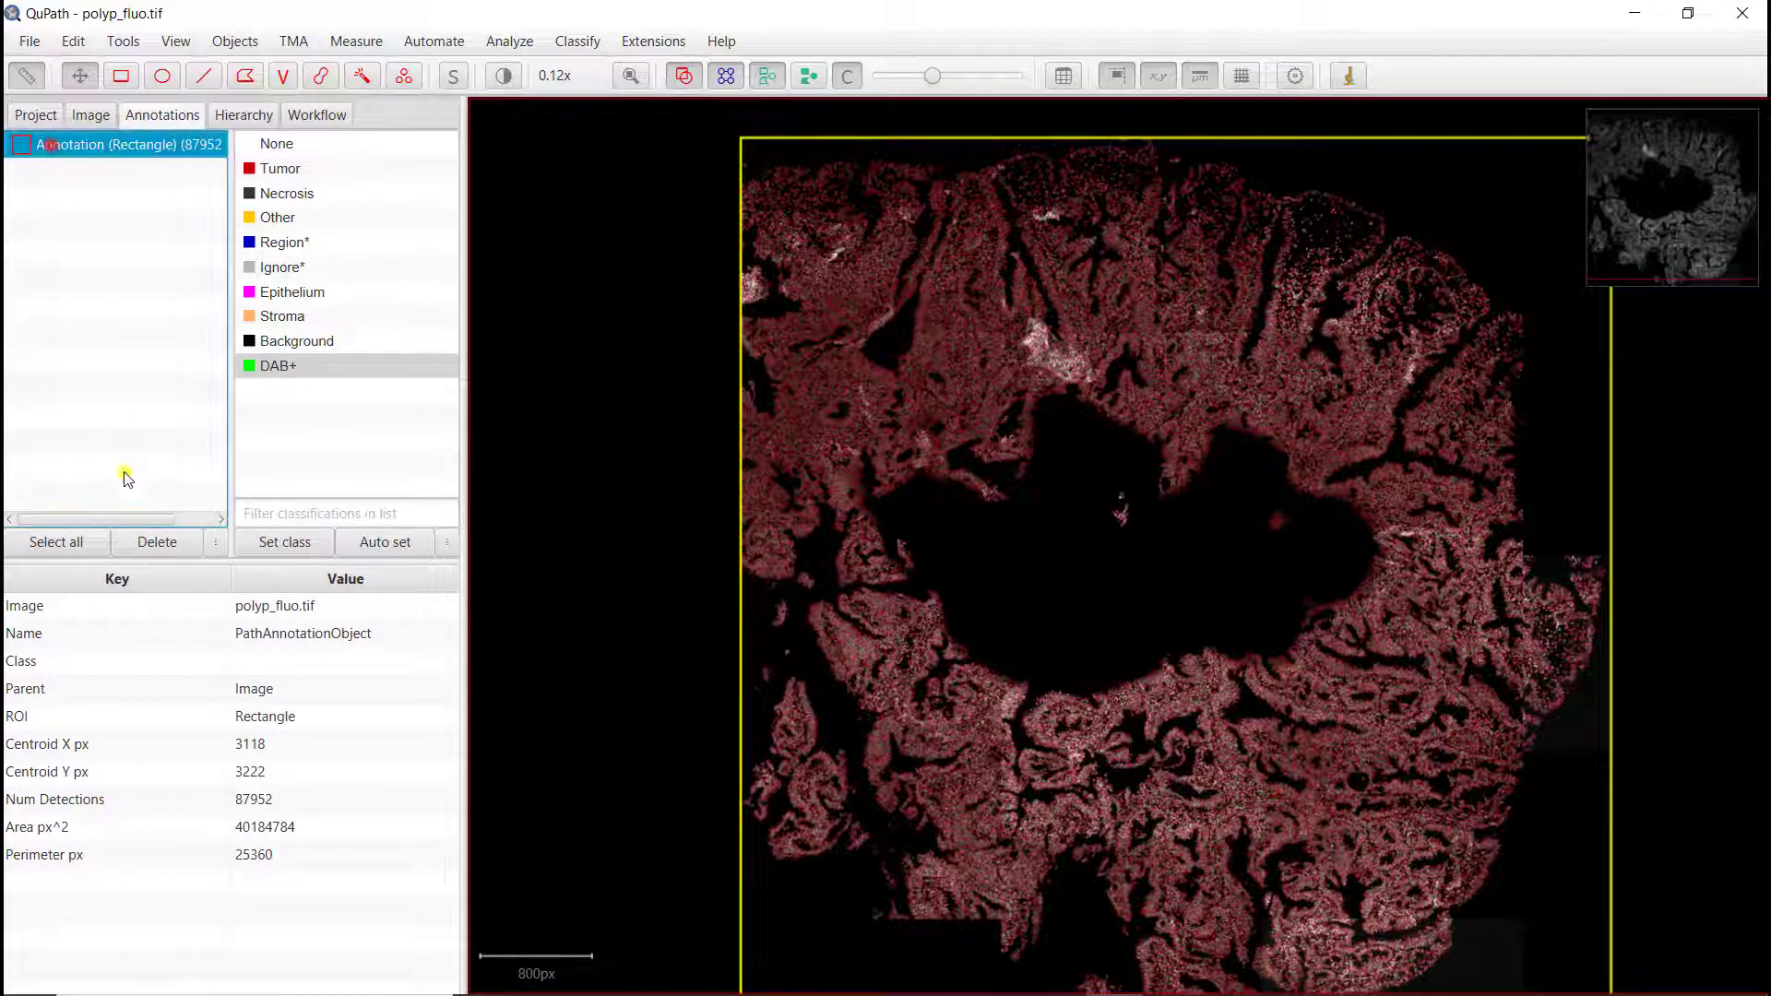
pyautogui.click(157, 544)
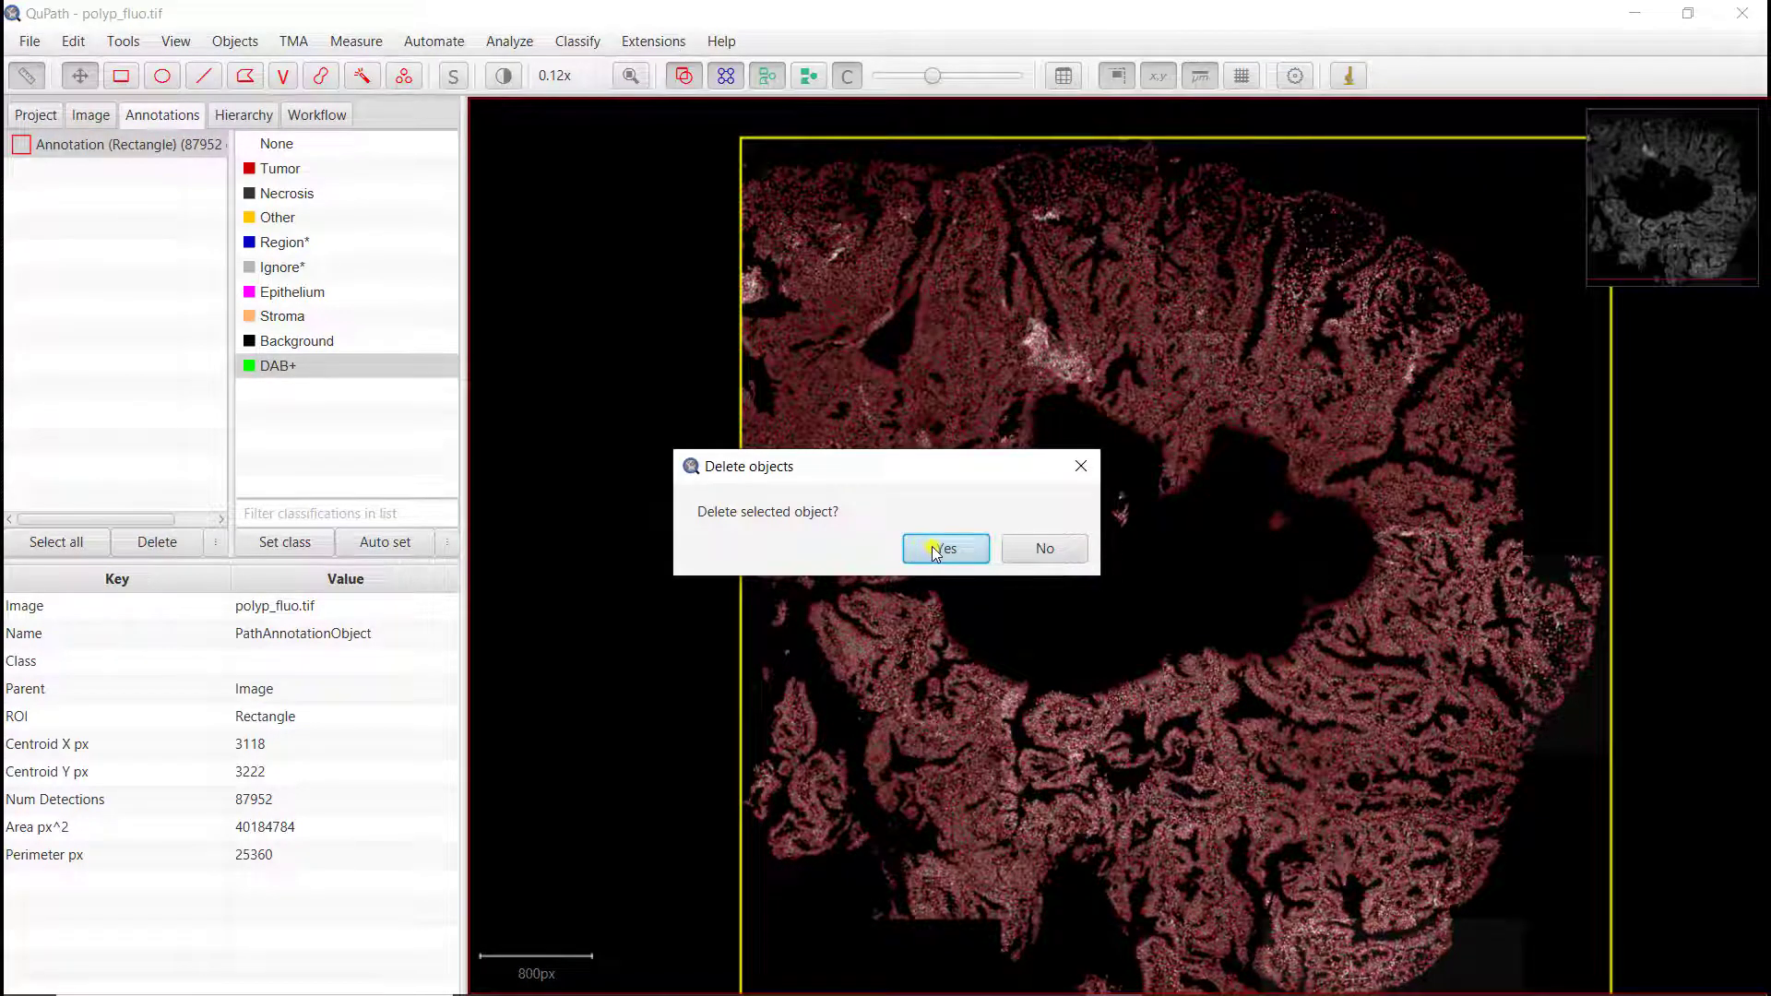
pyautogui.click(932, 546)
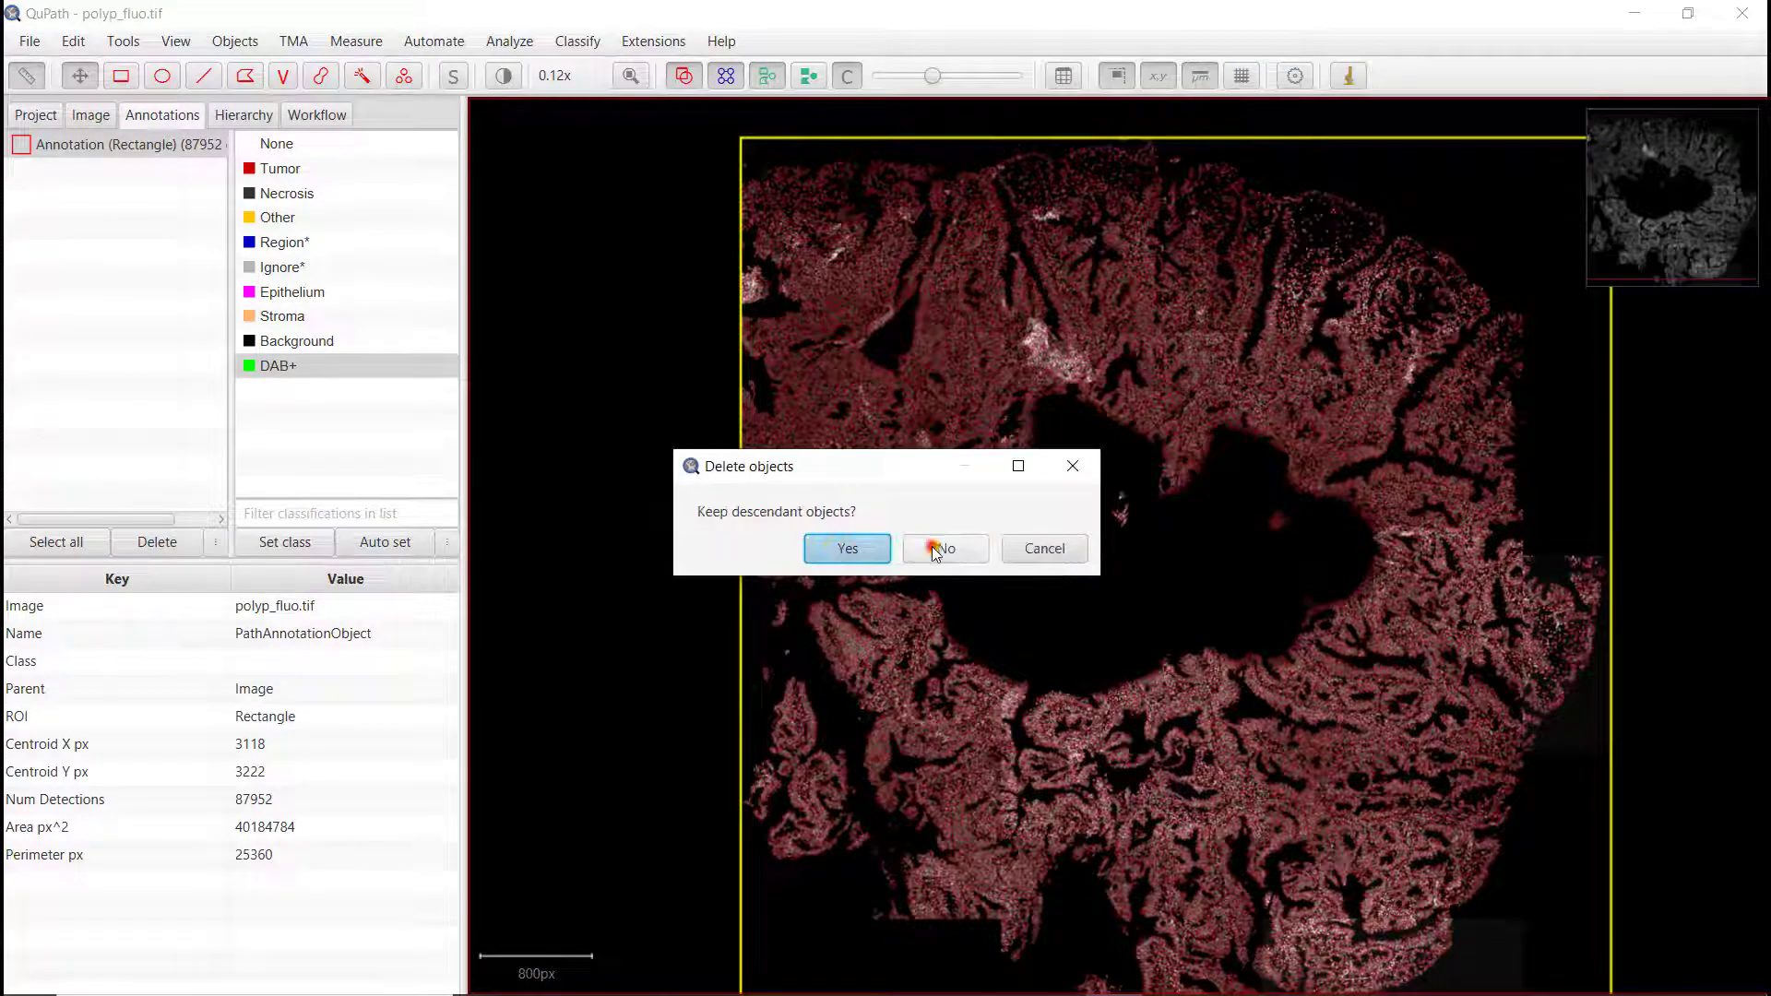
pyautogui.click(854, 544)
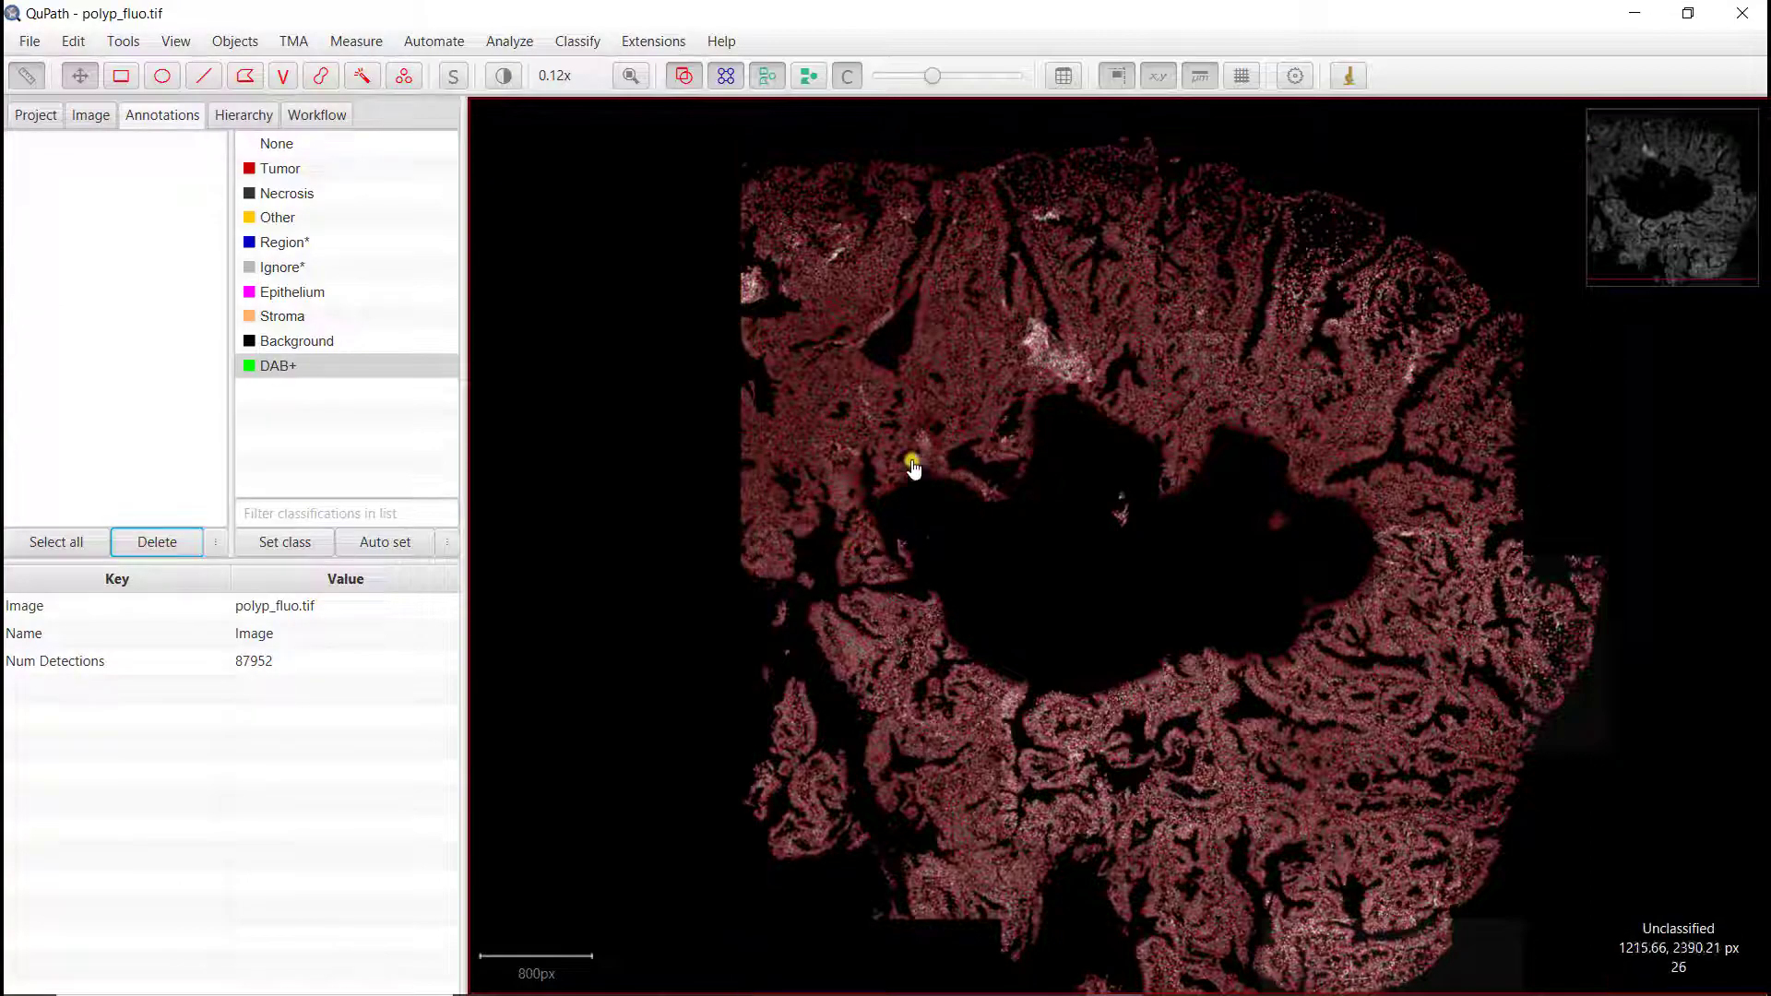
pyautogui.scroll(10, 913, 452)
pyautogui.scroll(6, 983, 372)
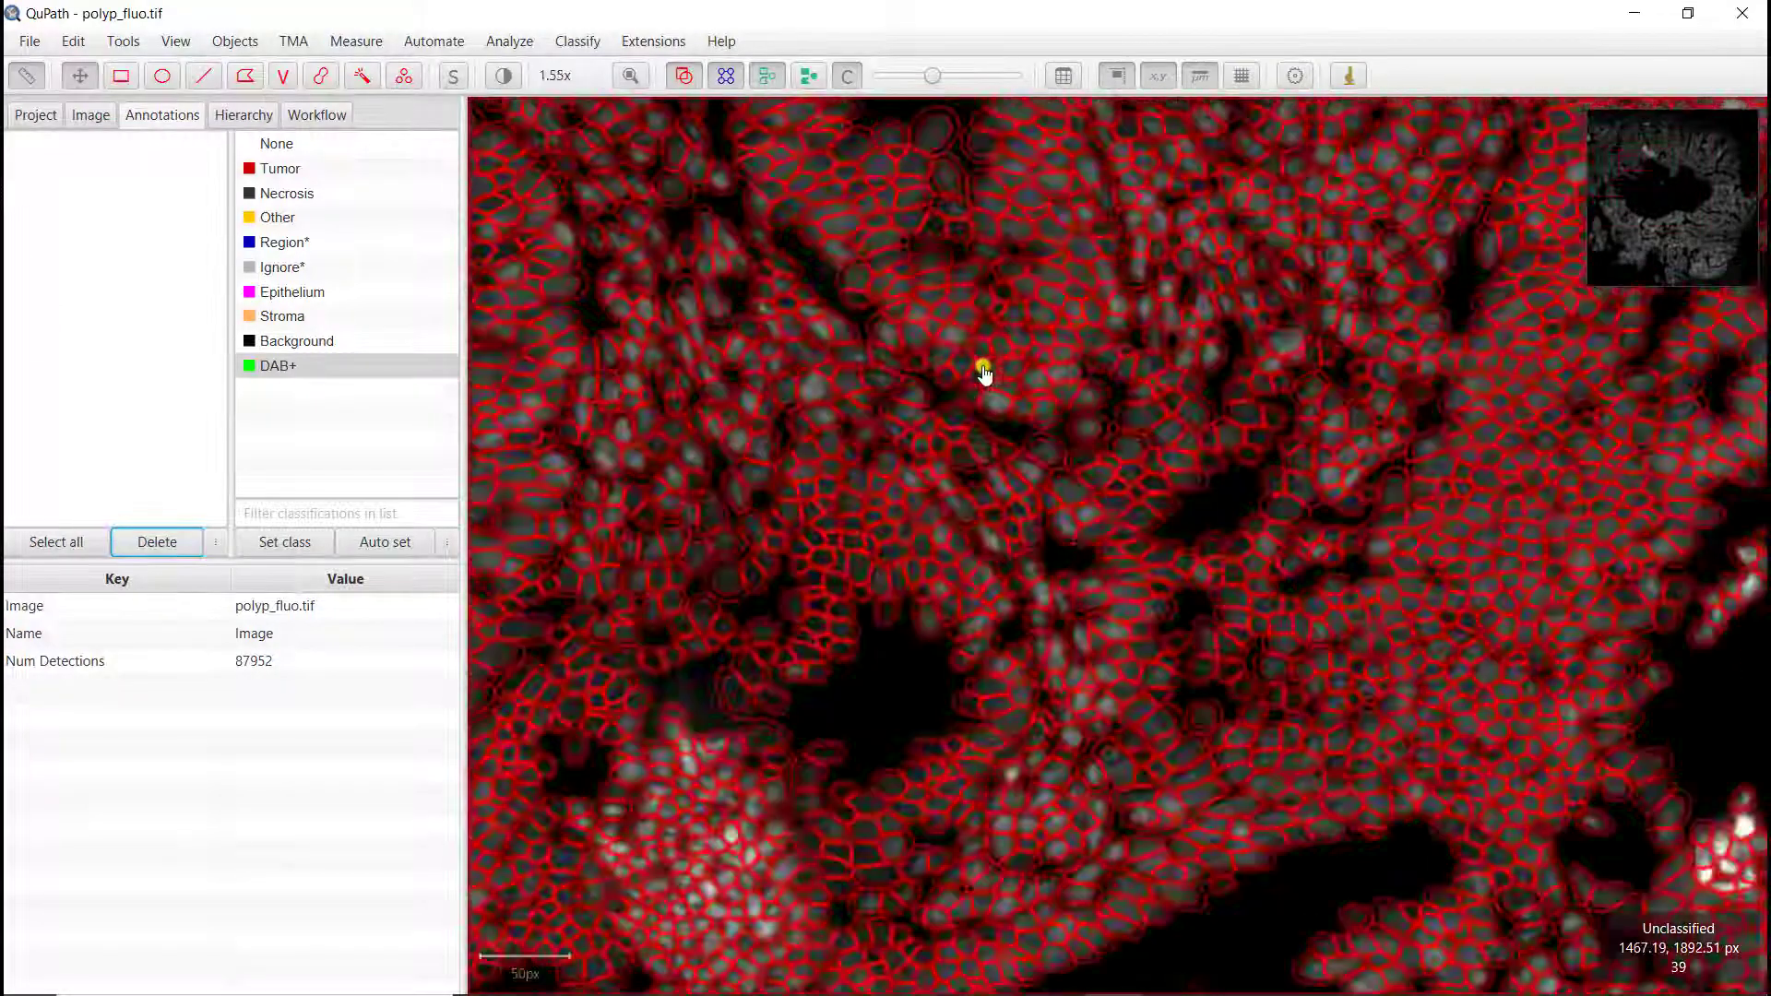
pyautogui.scroll(-6, 1034, 423)
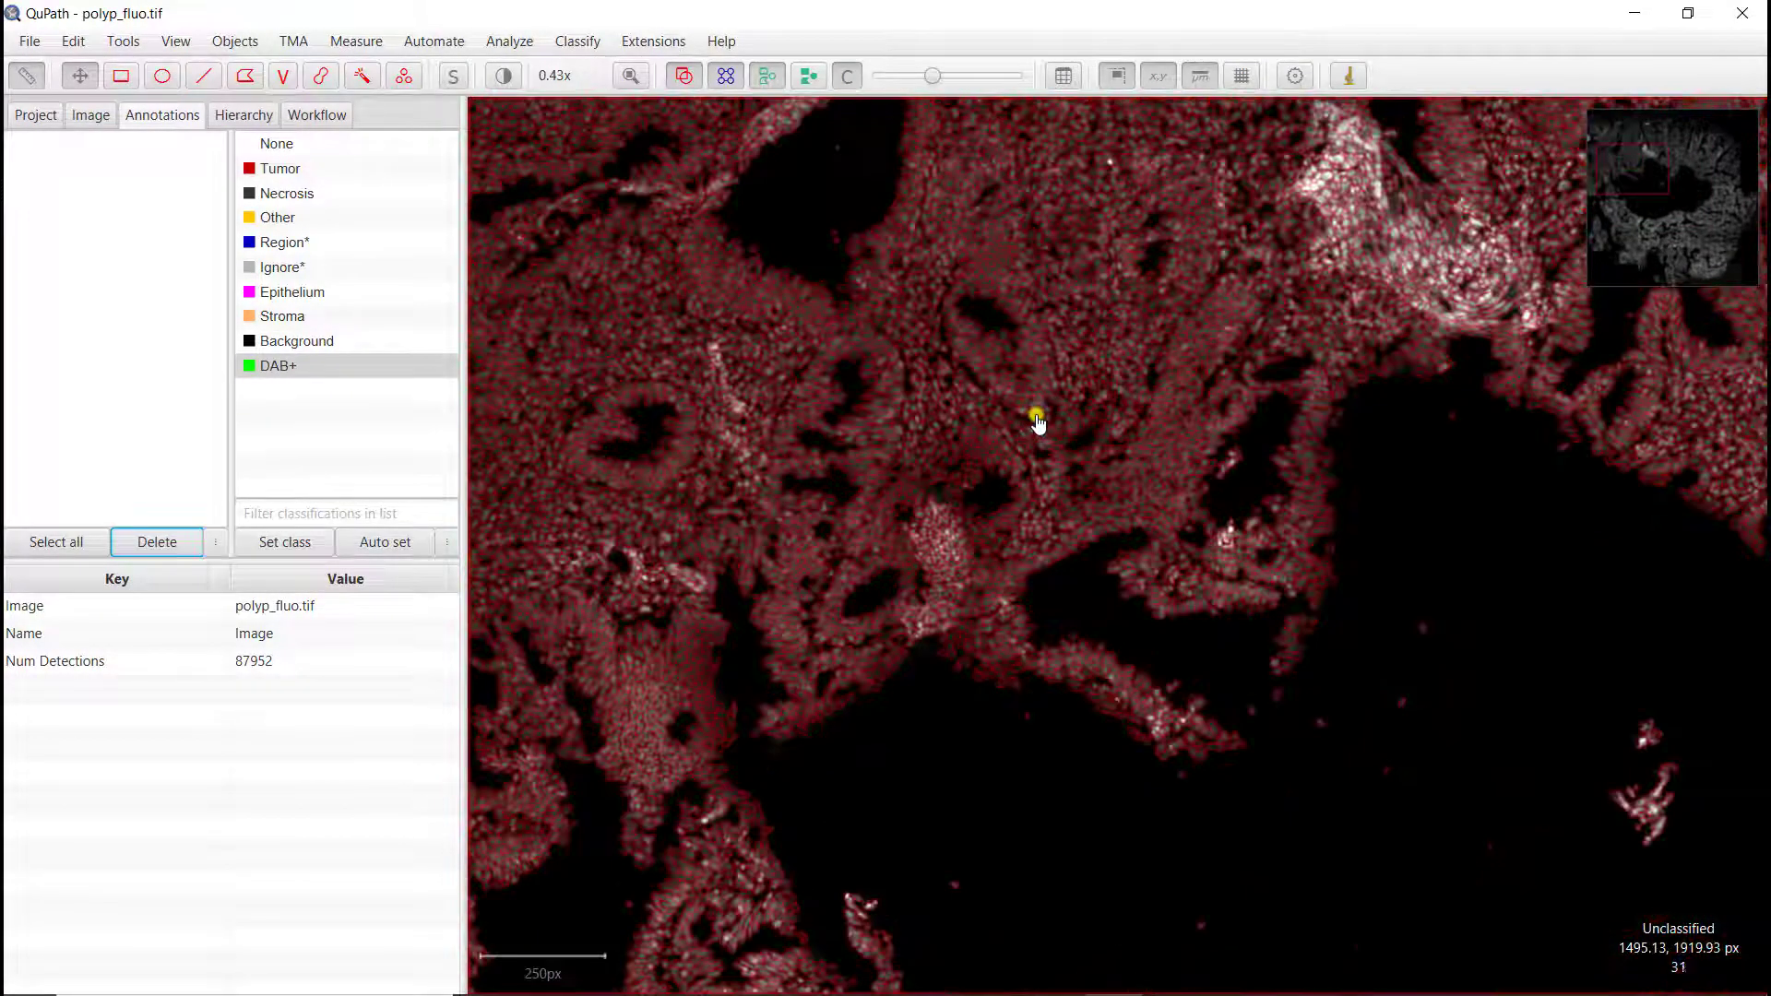
pyautogui.moveTo(1028, 412); pyautogui.dragTo(901, 655)
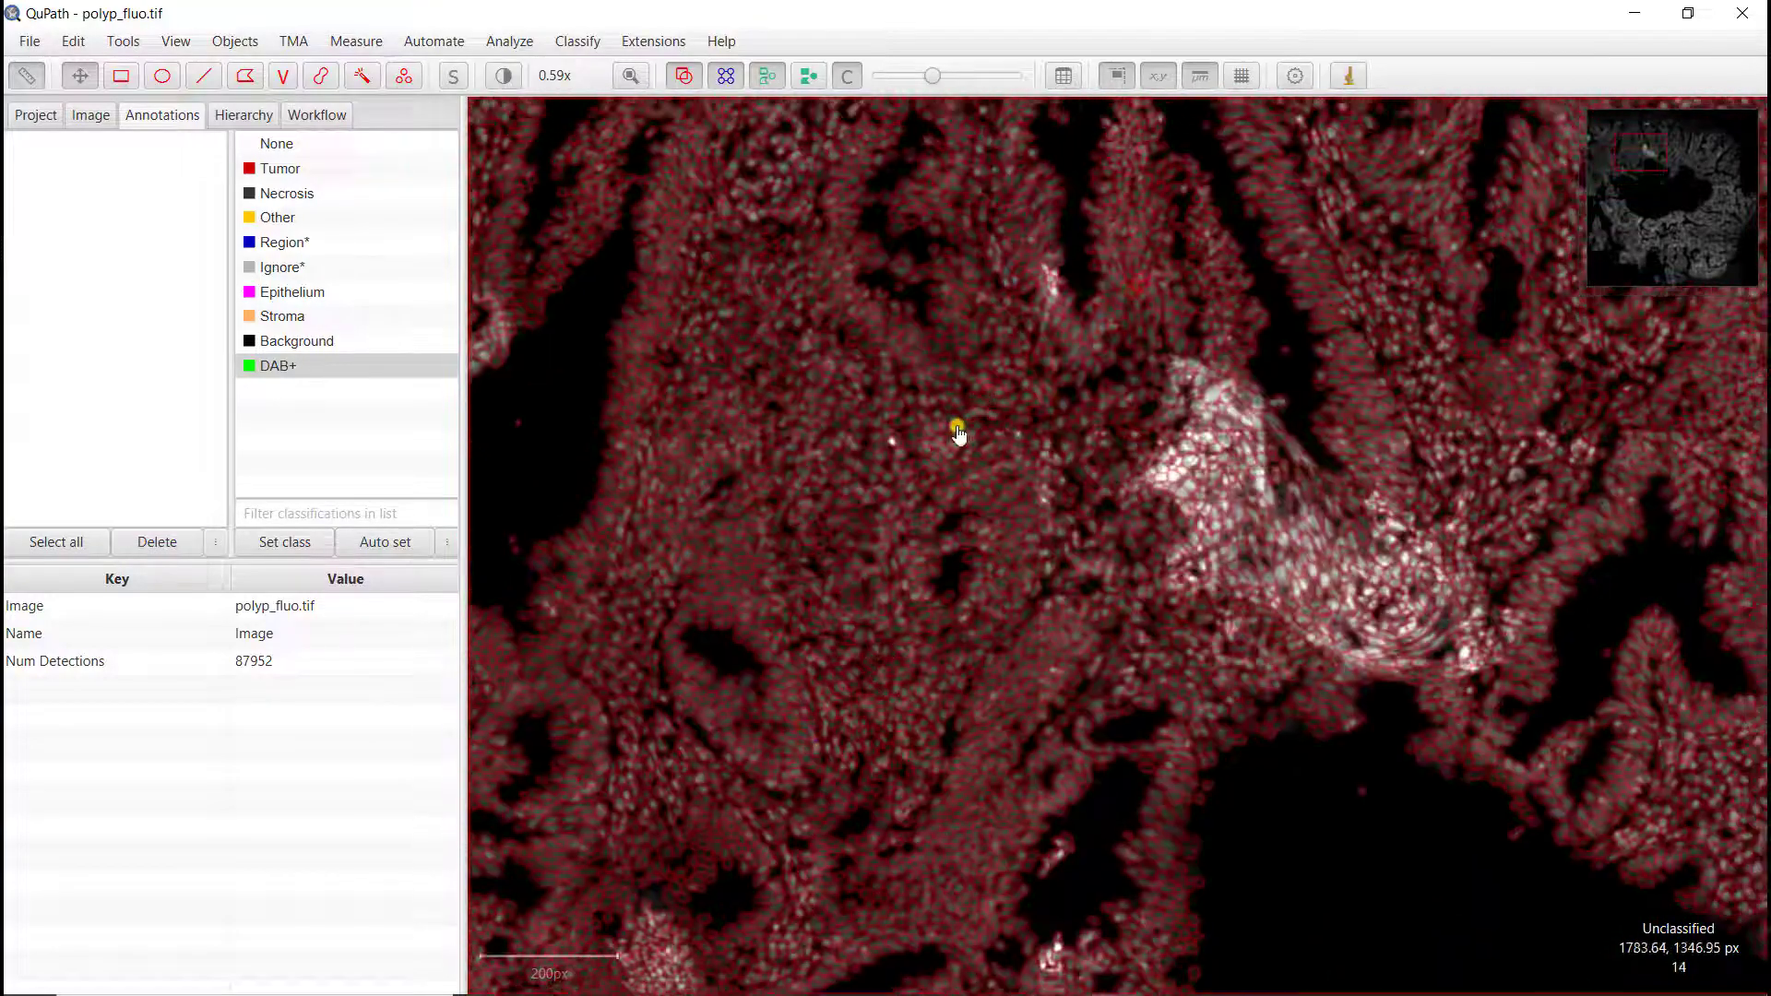
pyautogui.moveTo(957, 431); pyautogui.dragTo(855, 541)
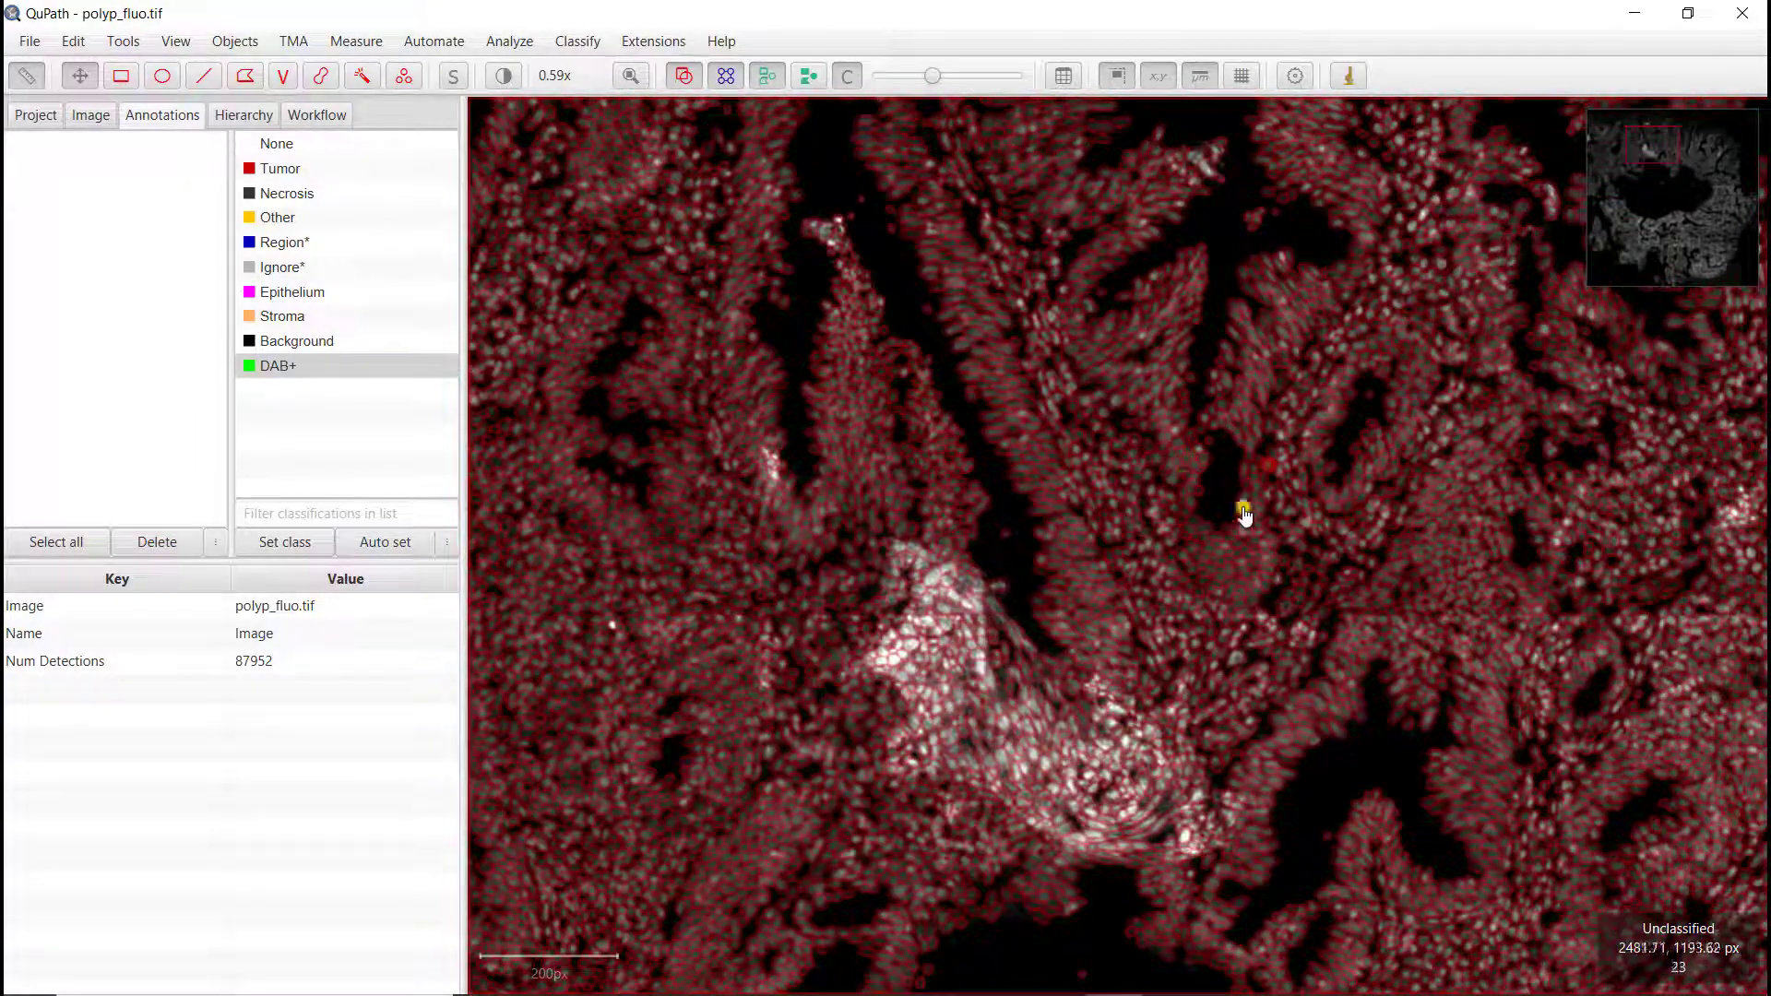
pyautogui.moveTo(1244, 514); pyautogui.dragTo(1005, 427)
pyautogui.moveTo(1344, 613); pyautogui.dragTo(1241, 615)
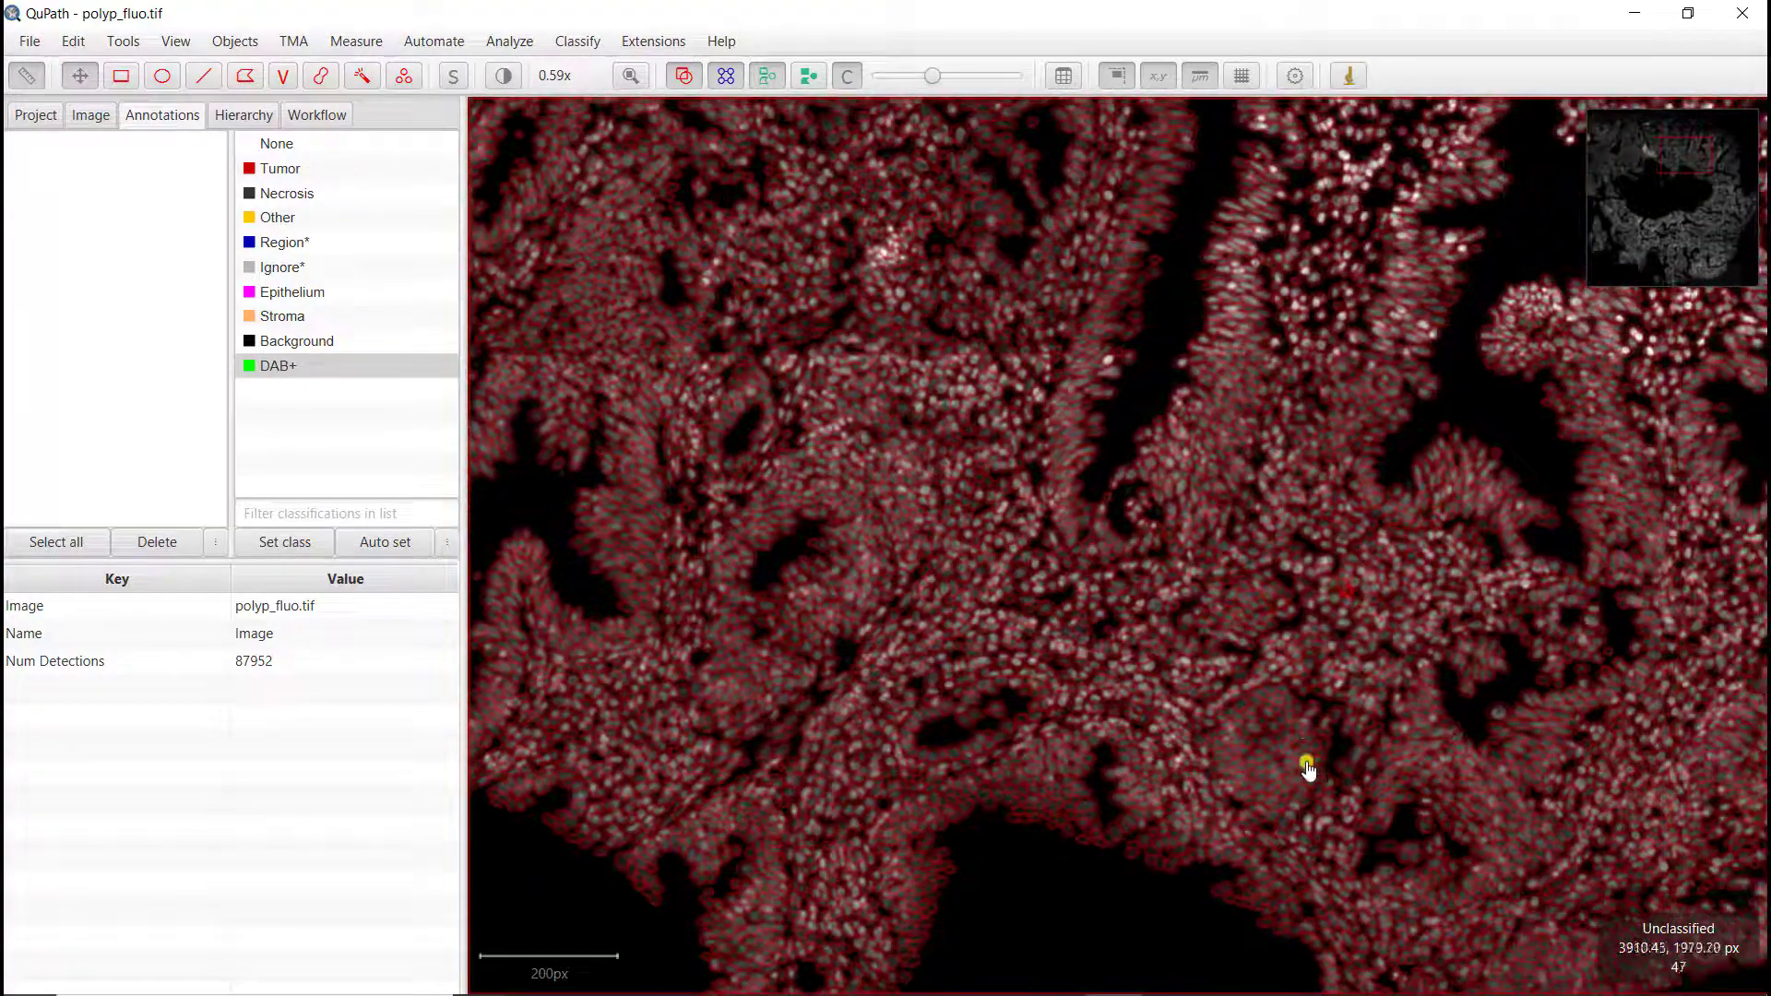
pyautogui.click(762, 79)
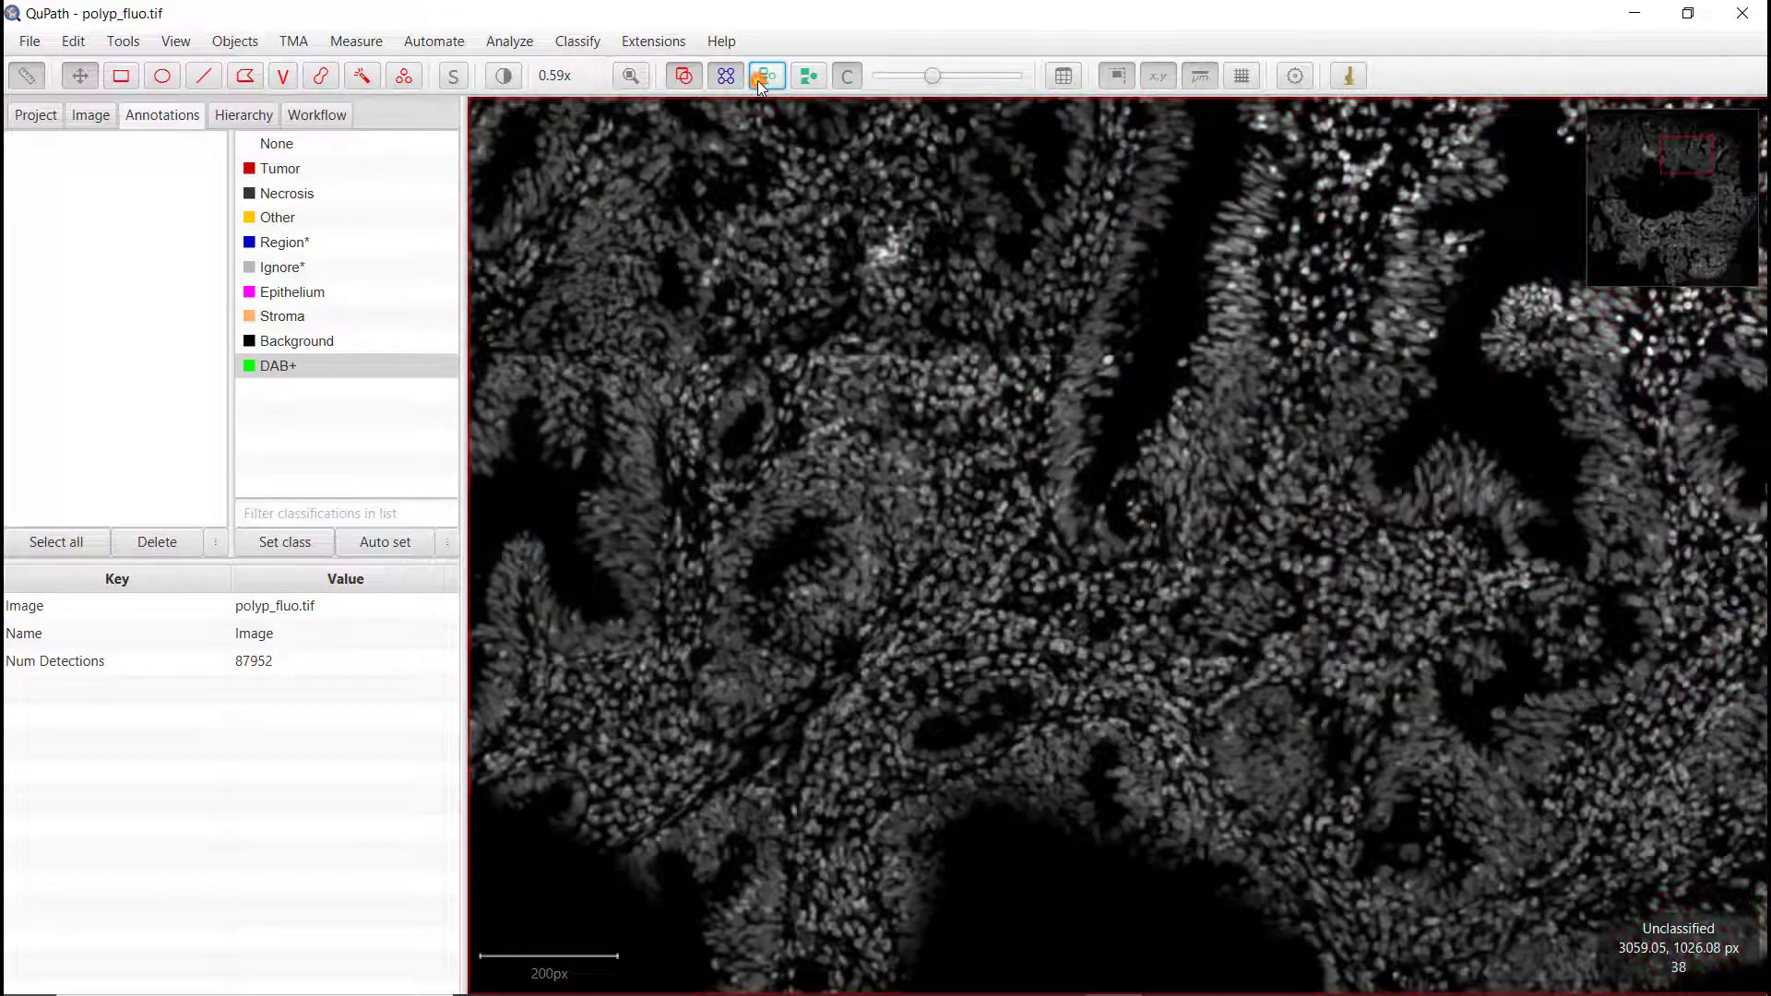
pyautogui.scroll(2, 1243, 842)
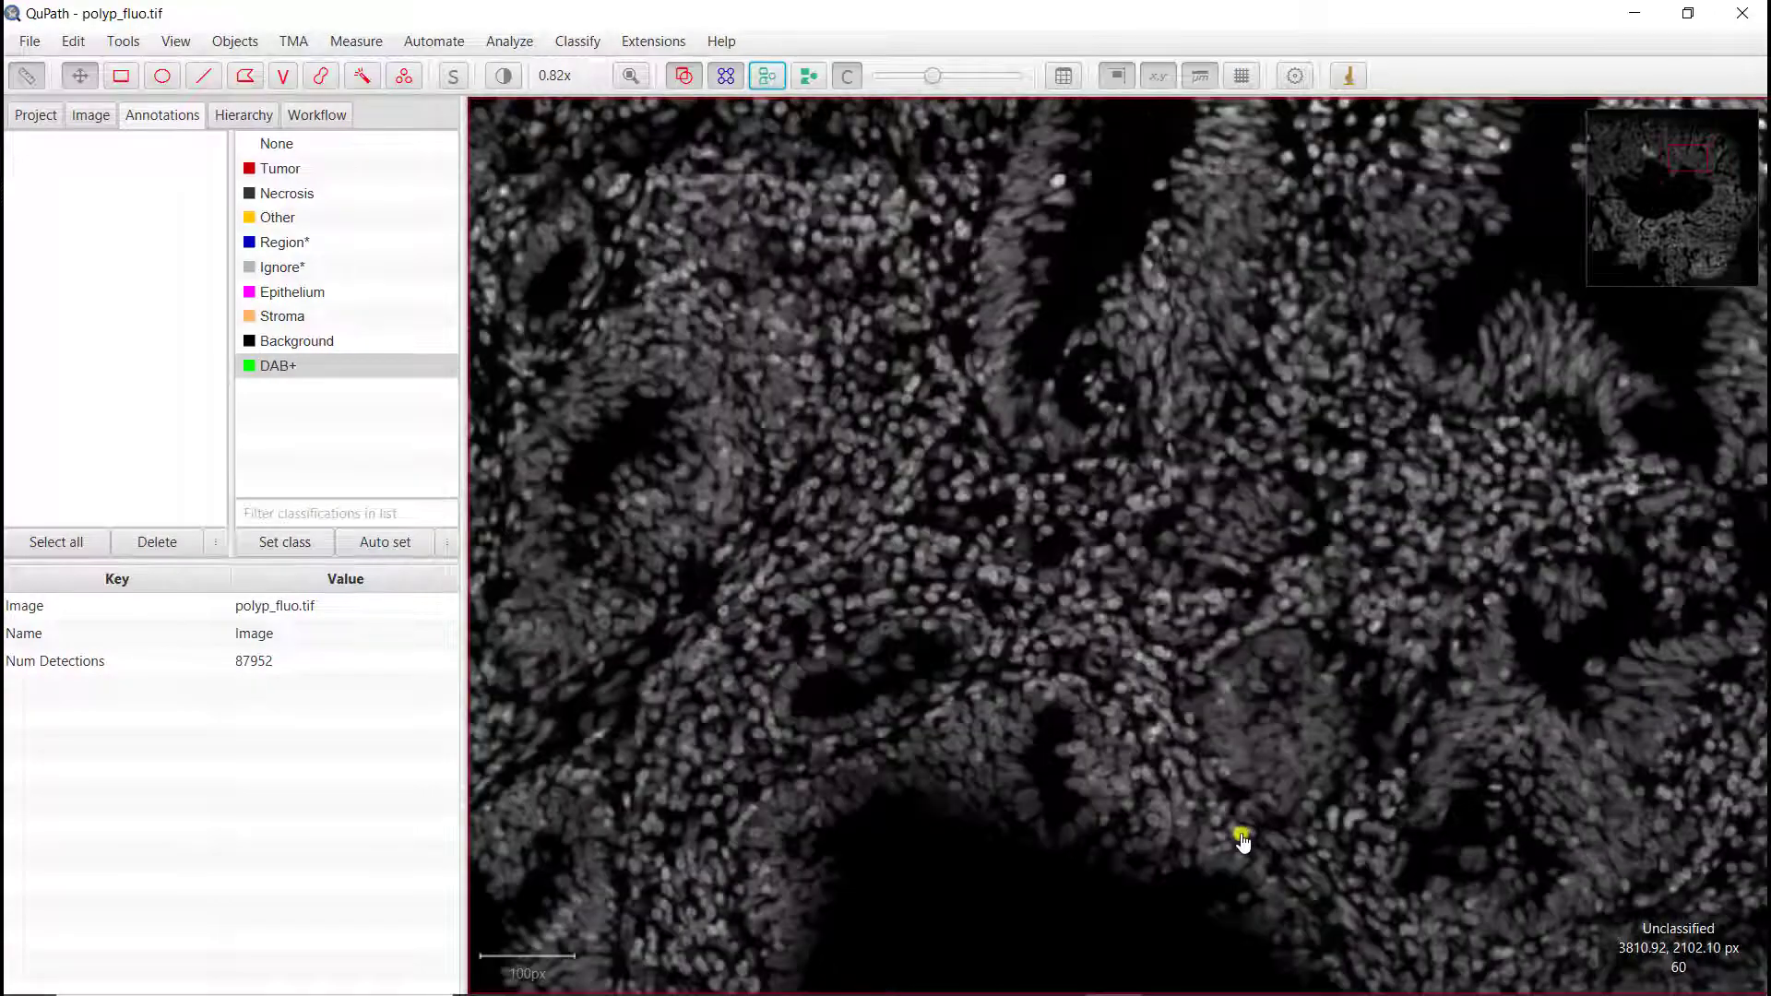
pyautogui.scroll(4, 1241, 838)
pyautogui.moveTo(1269, 794); pyautogui.dragTo(1077, 637)
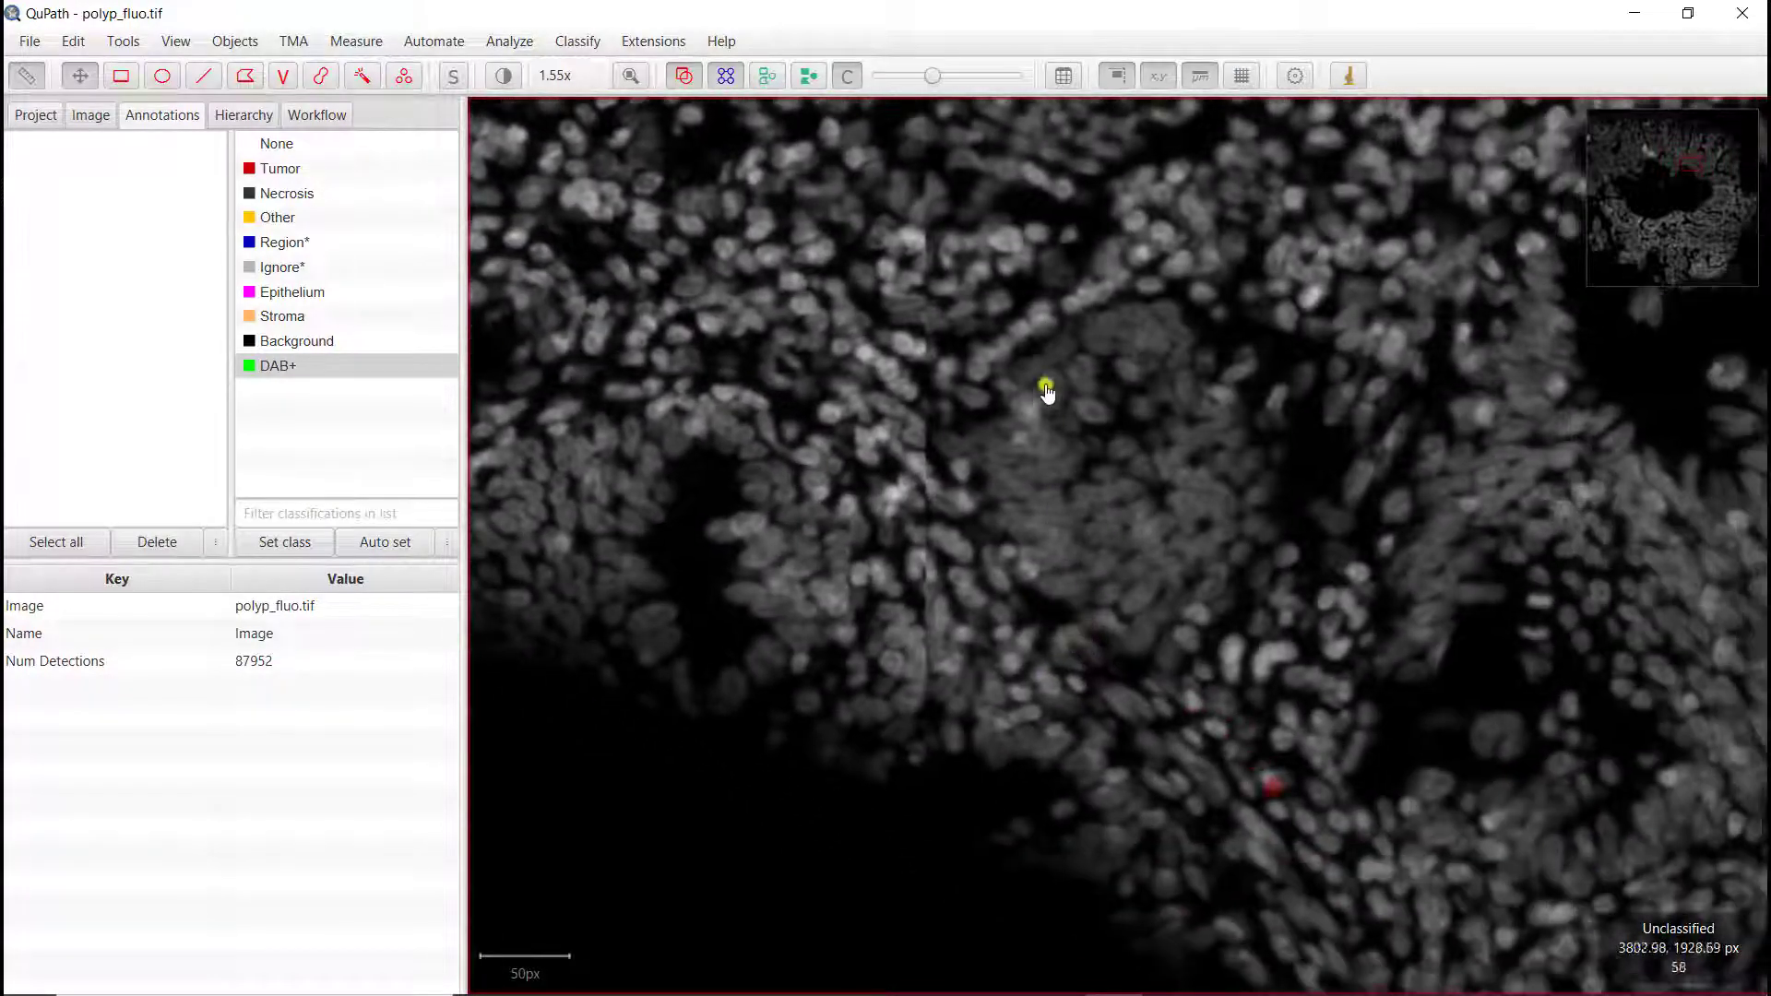
pyautogui.click(770, 77)
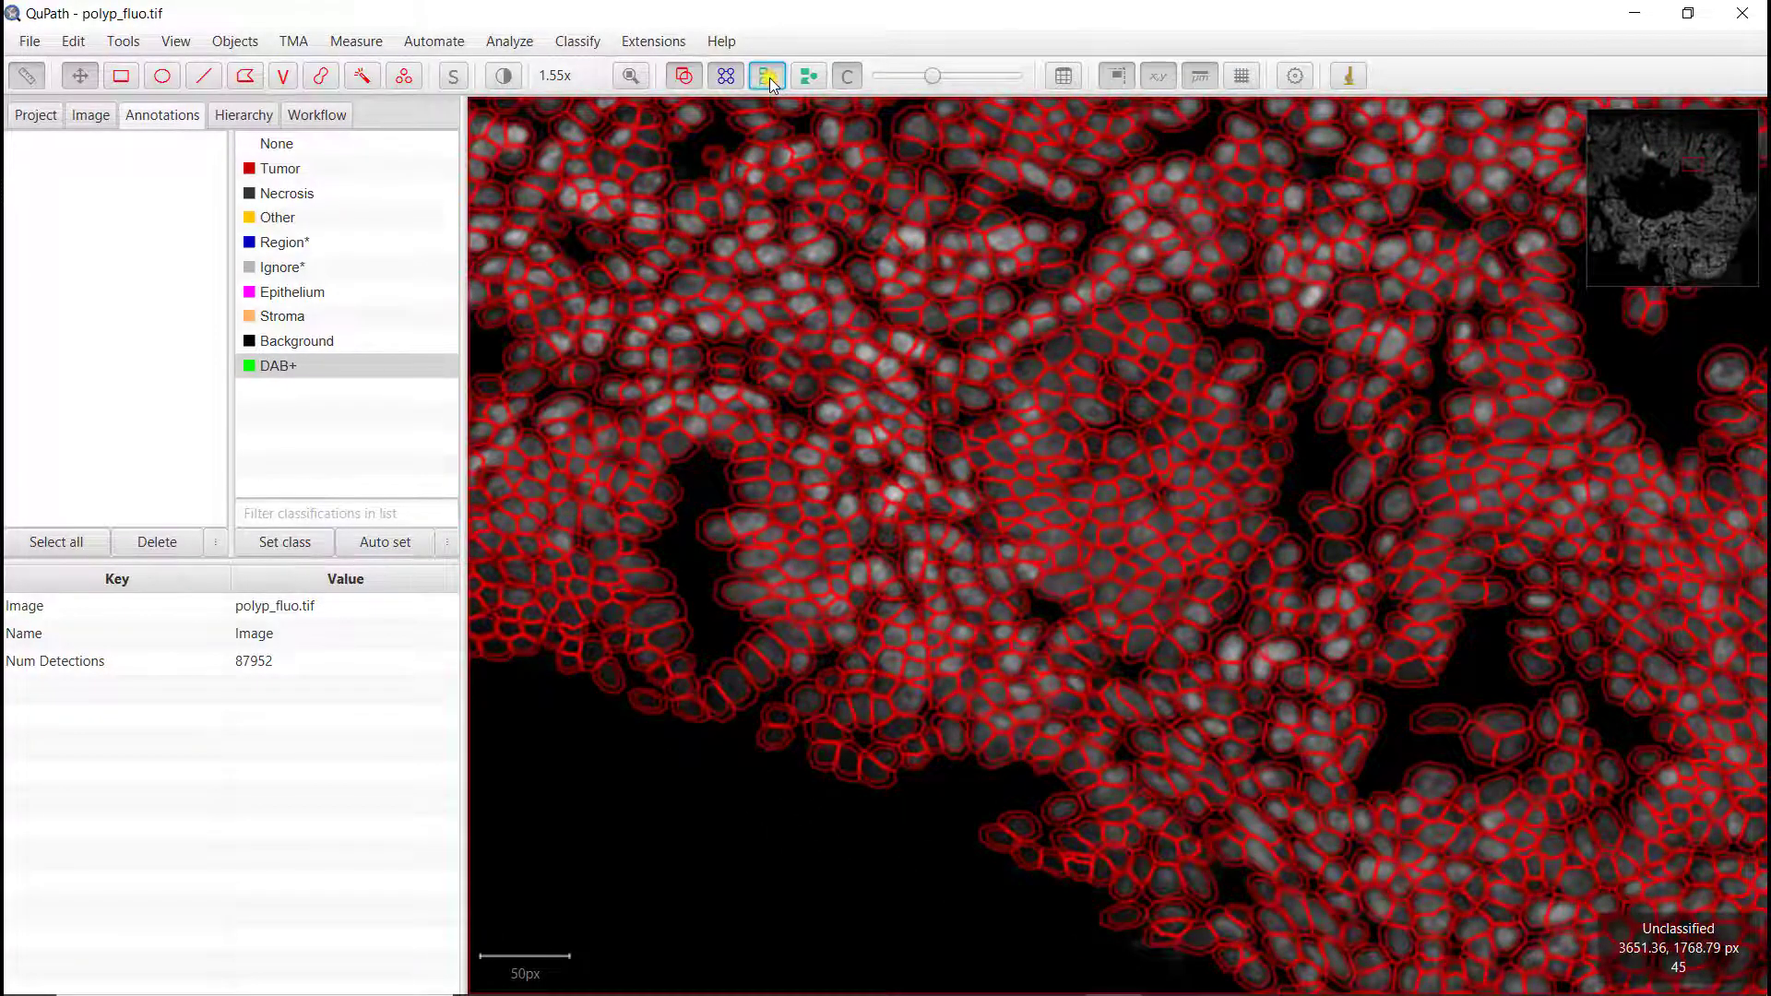
pyautogui.click(770, 77)
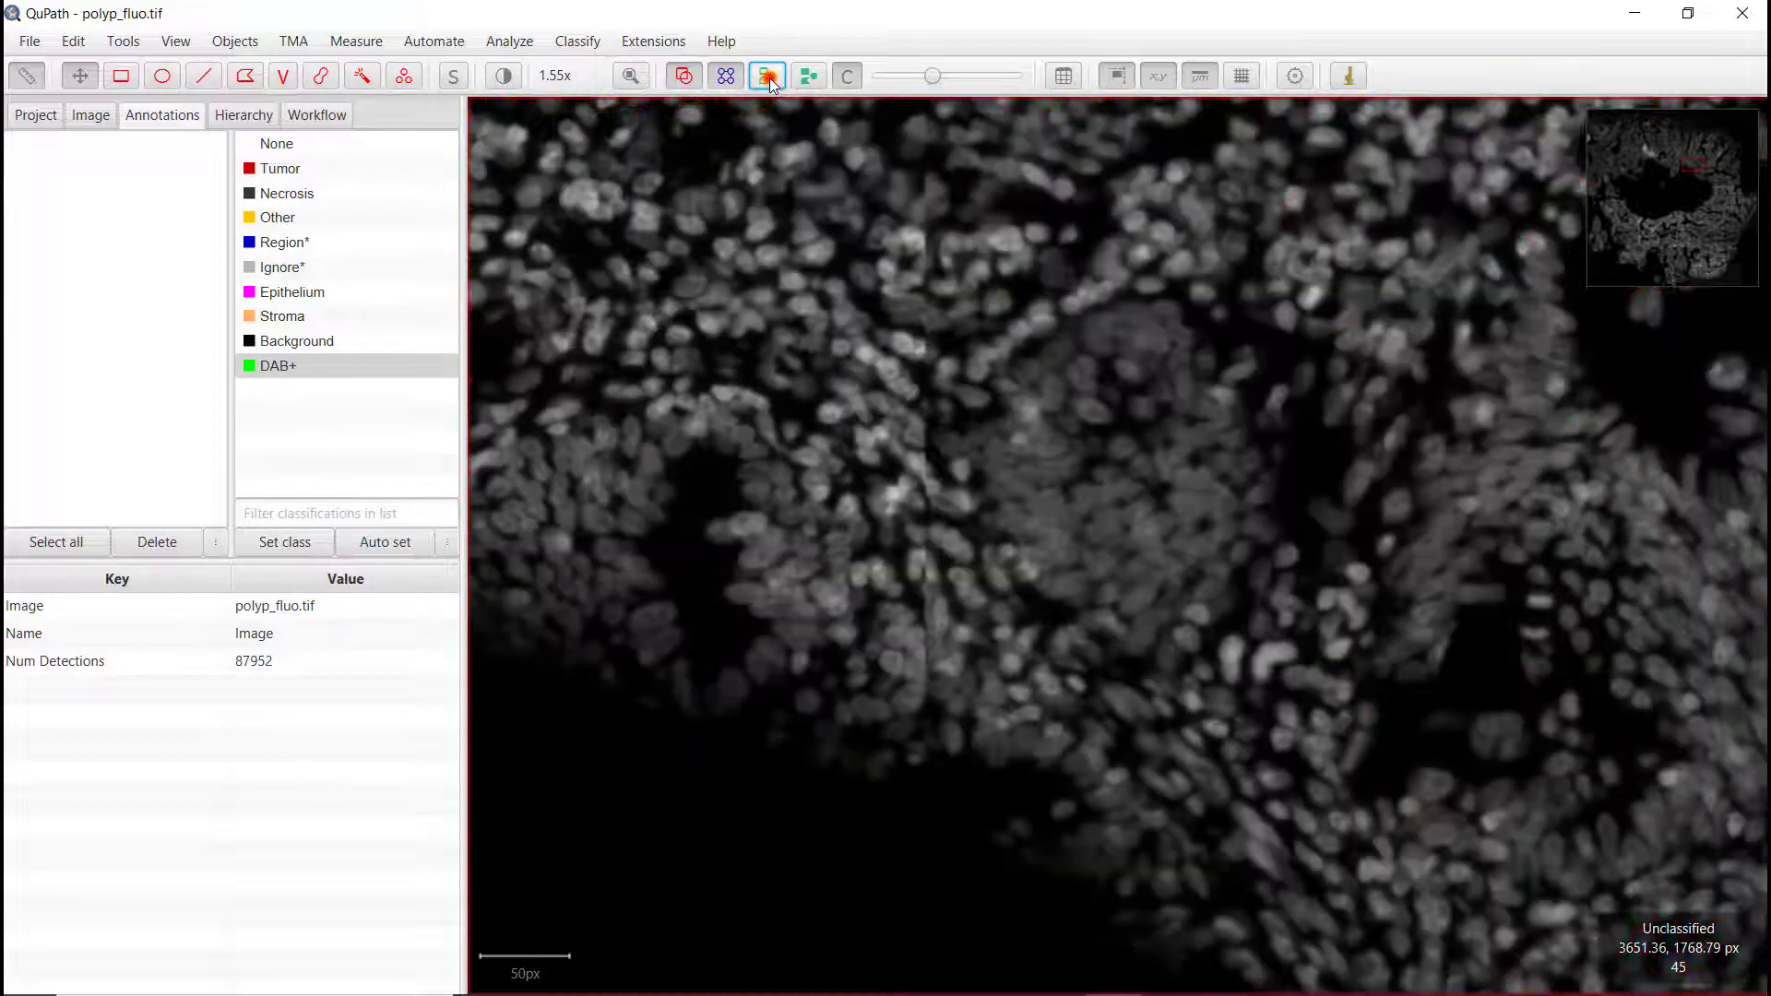
pyautogui.click(769, 77)
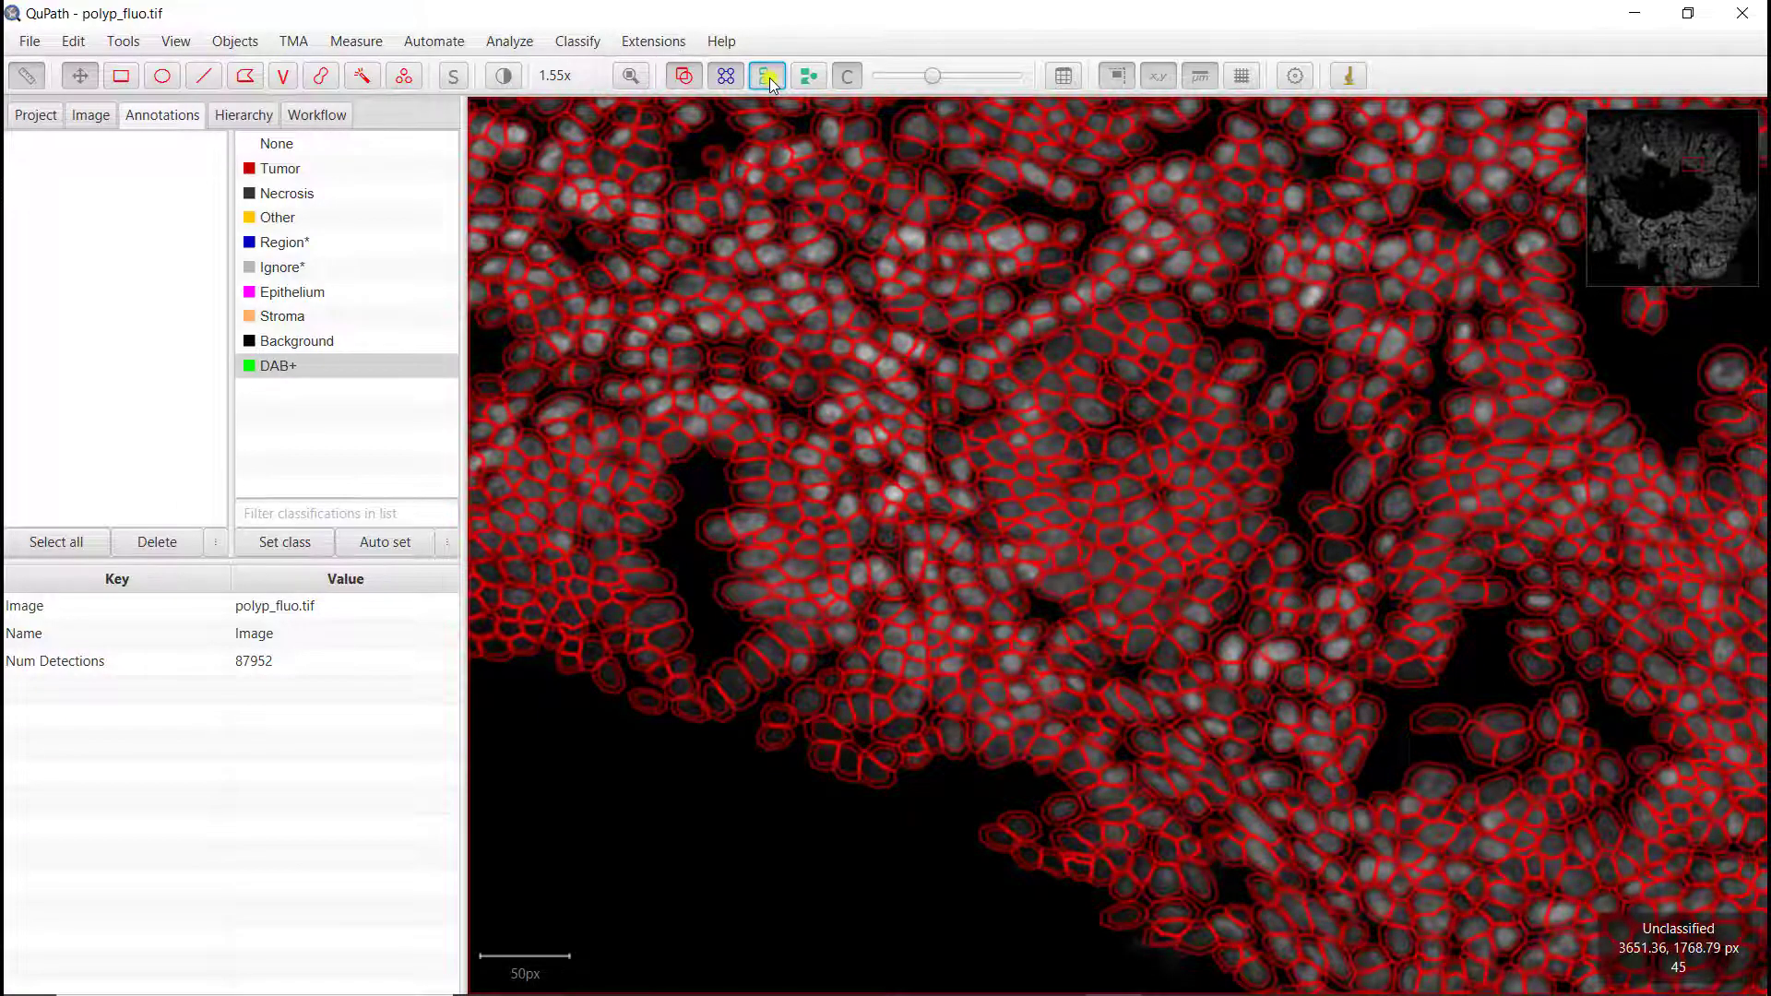
pyautogui.click(770, 78)
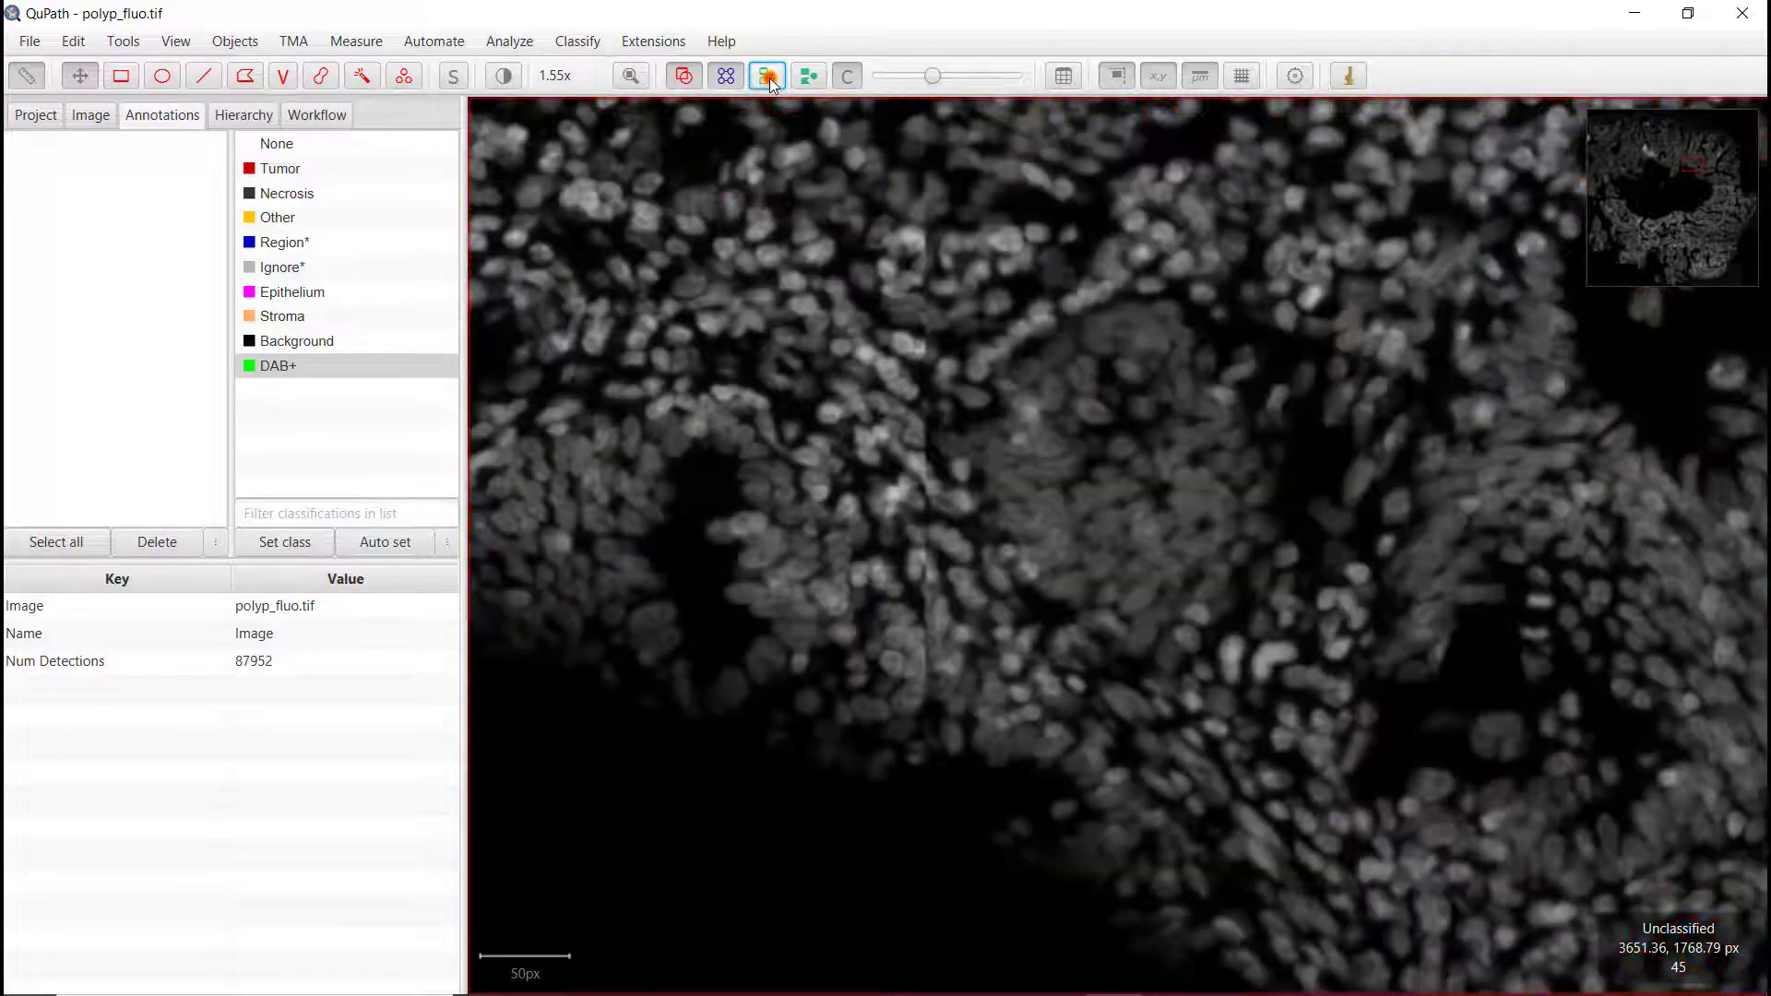
pyautogui.click(769, 77)
pyautogui.click(770, 78)
pyautogui.click(769, 77)
pyautogui.click(769, 78)
pyautogui.click(770, 78)
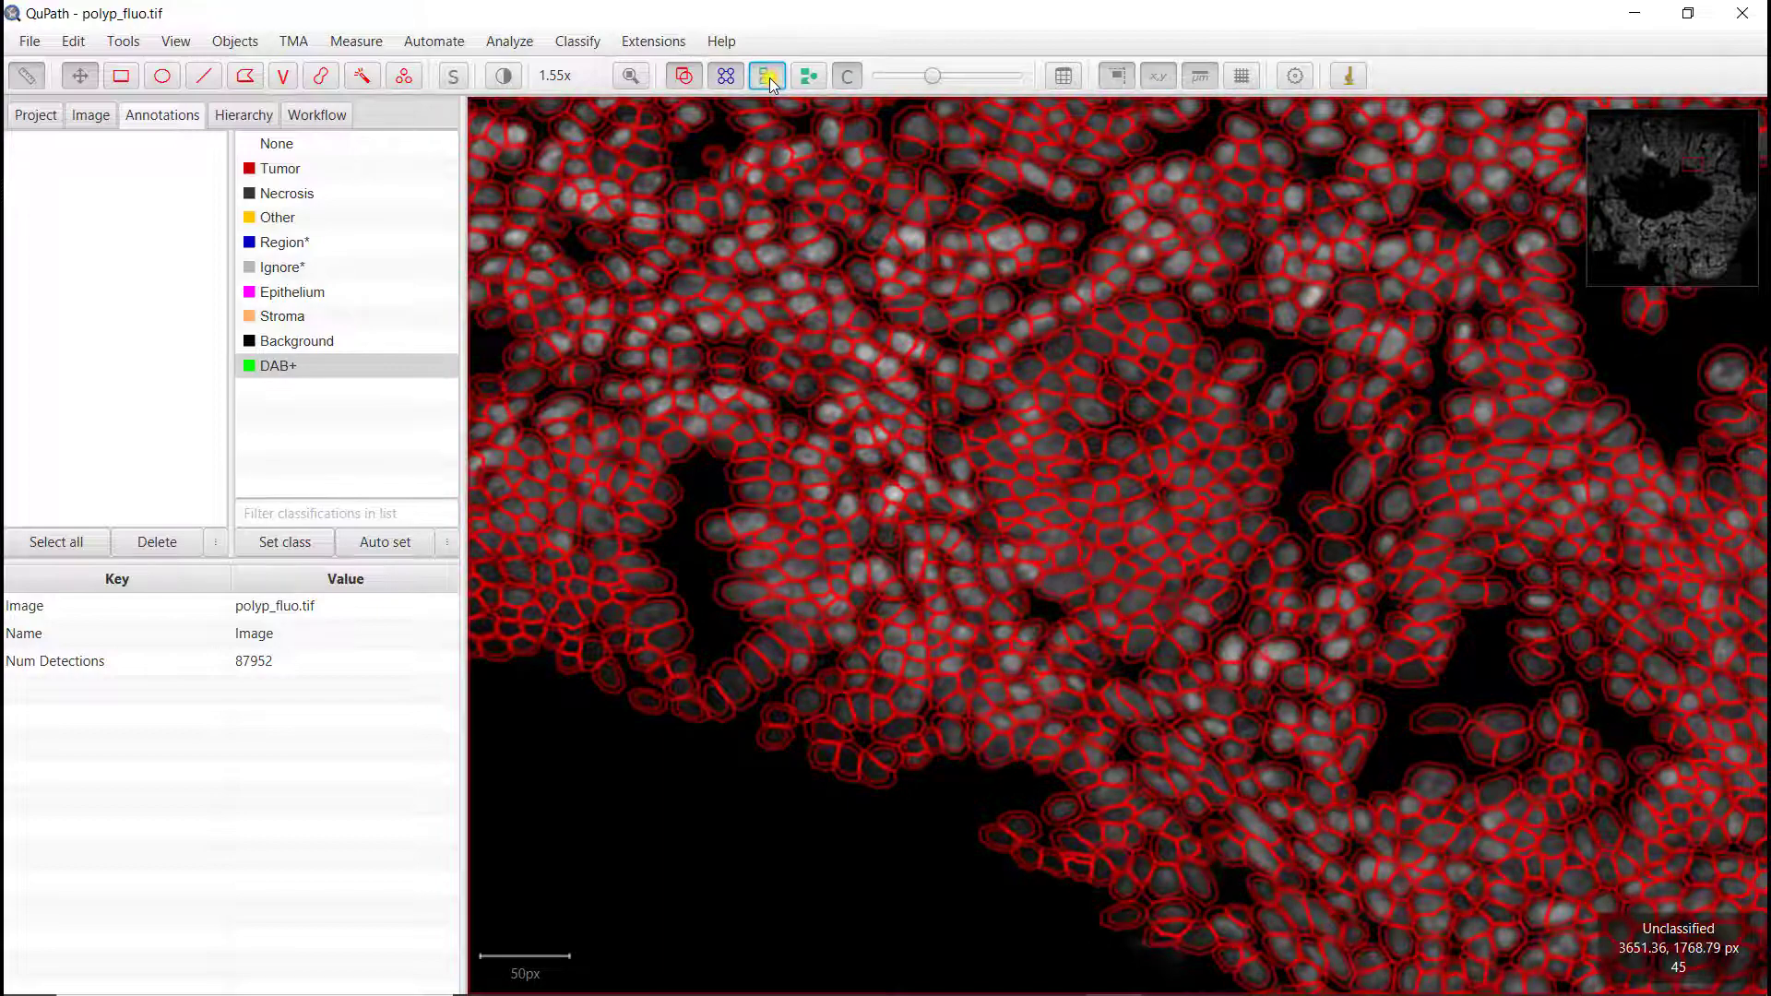
pyautogui.click(769, 77)
pyautogui.click(769, 77)
pyautogui.click(769, 77)
pyautogui.click(769, 78)
pyautogui.click(769, 77)
pyautogui.click(769, 77)
pyautogui.scroll(-10, 719, 396)
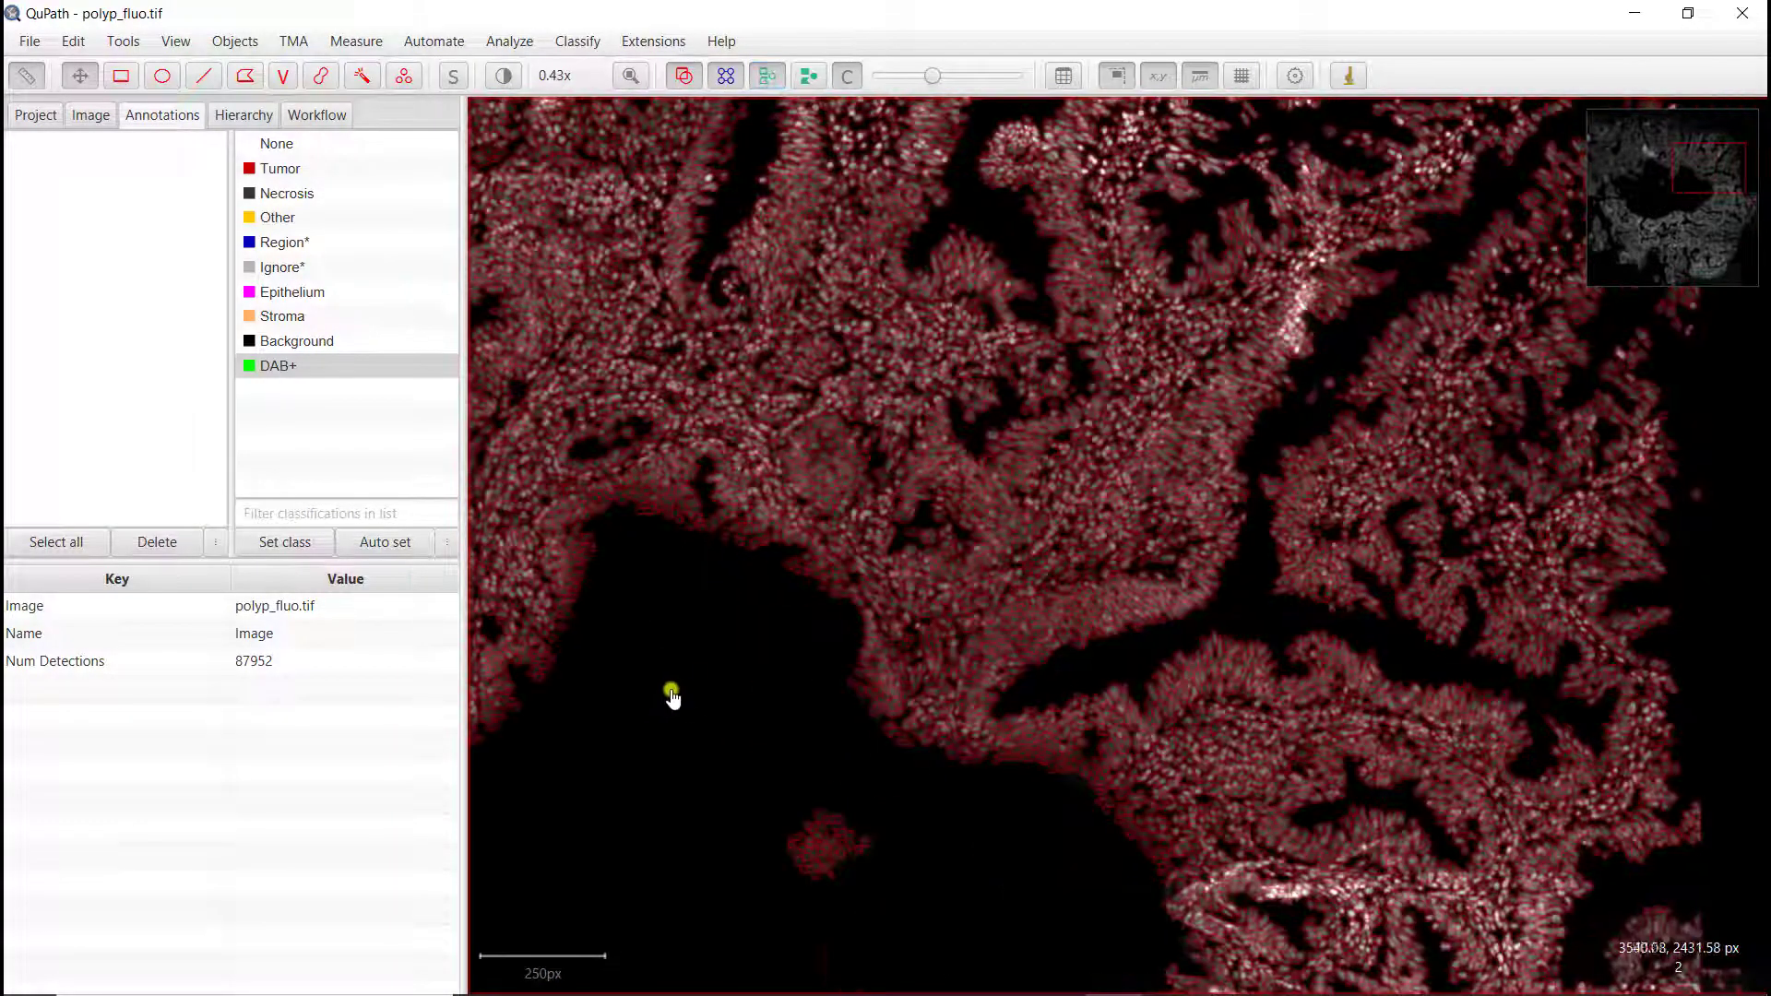
pyautogui.scroll(-3, 673, 699)
pyautogui.click(631, 75)
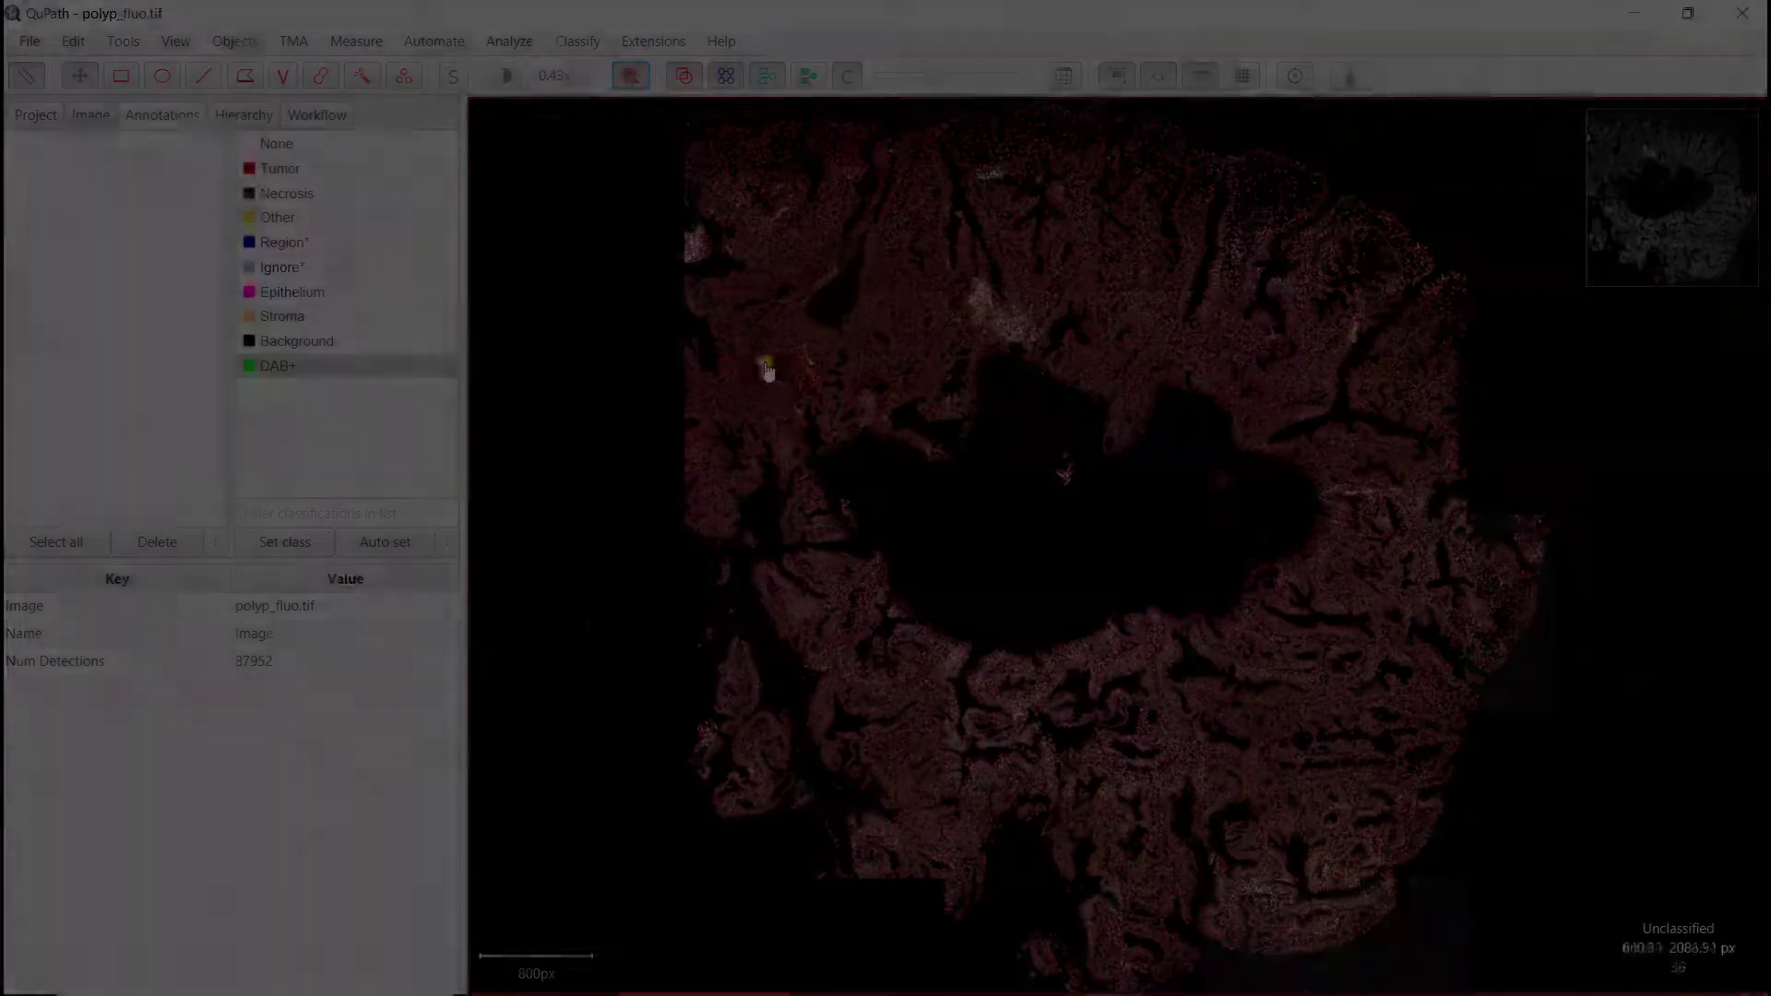